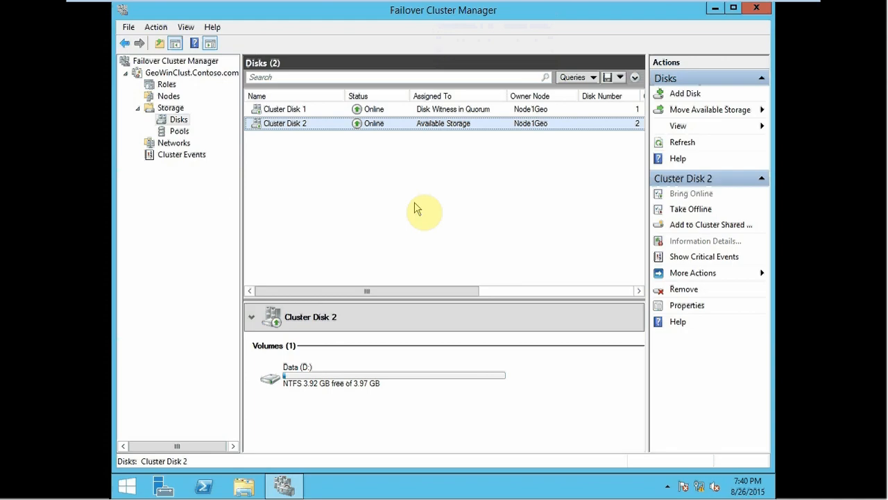
Step: Examine the cluster overview, the summaries of Node1Geo and Node2Geo, and the drives attached to the current server
{"action": "left_click", "coordinate": [173, 73]}
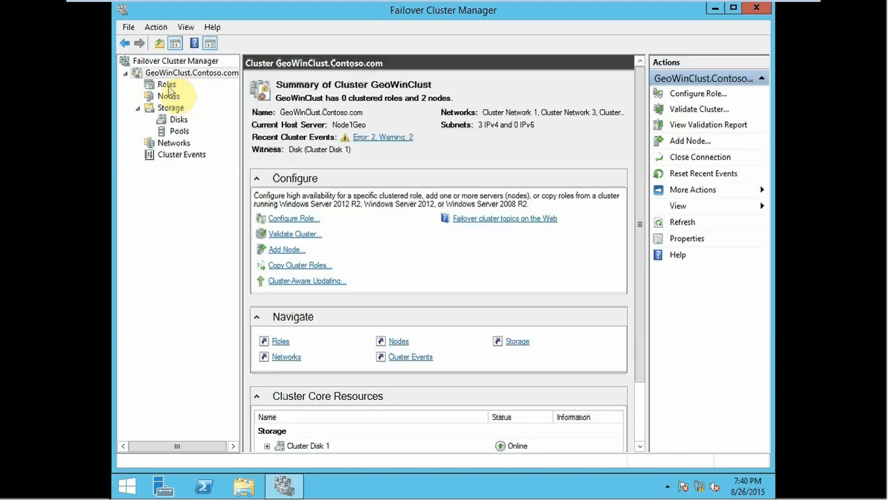
{"action": "left_click", "coordinate": [168, 96]}
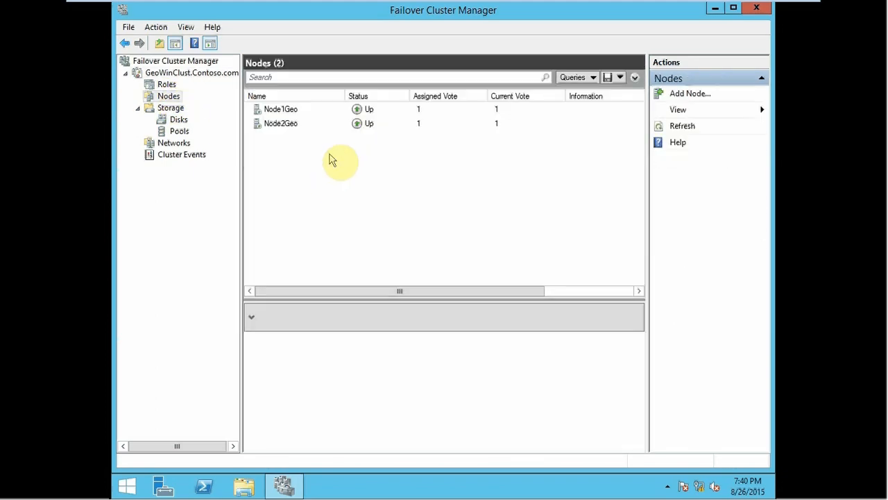
{"action": "left_click", "coordinate": [281, 111]}
{"action": "left_click", "coordinate": [283, 122]}
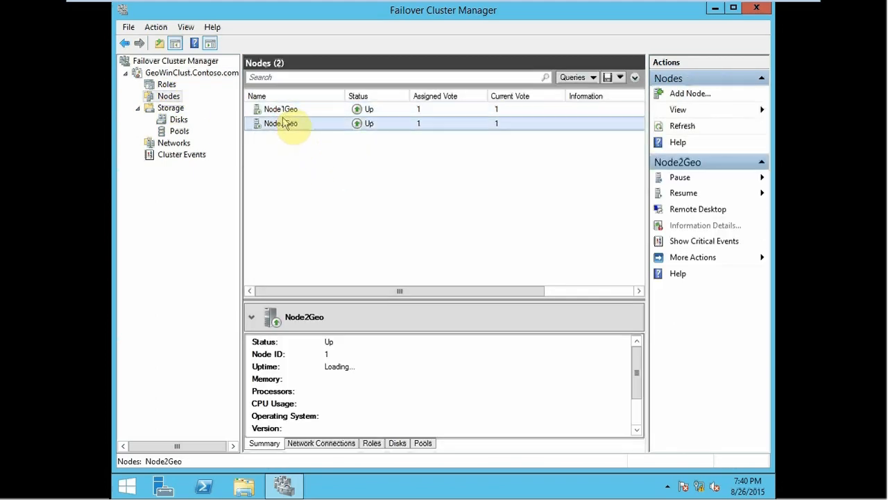
{"action": "left_click", "coordinate": [286, 111]}
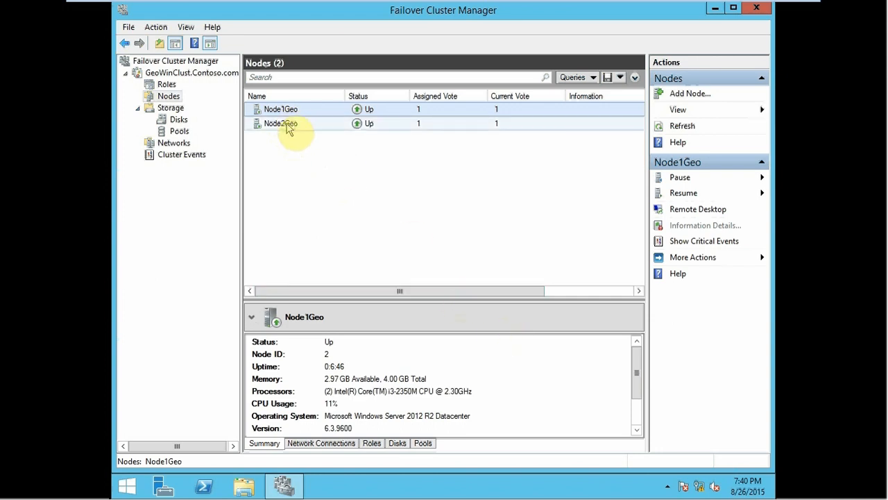
{"action": "left_click", "coordinate": [288, 127]}
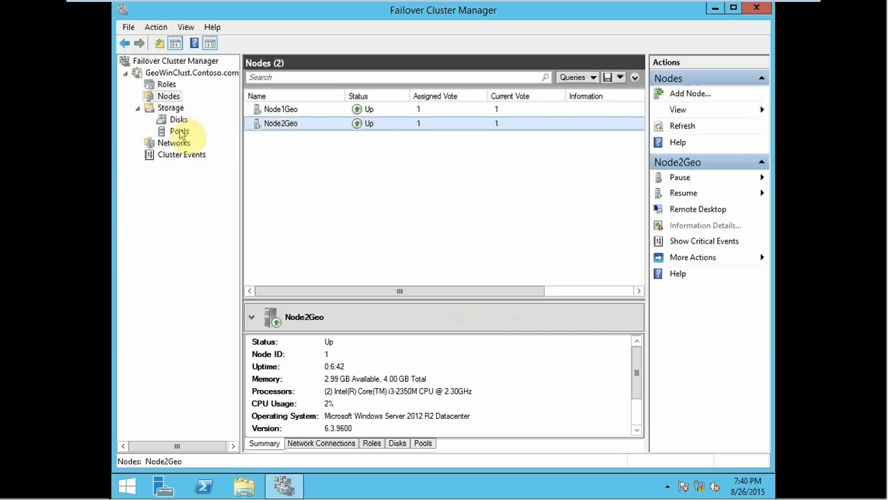
{"action": "left_click", "coordinate": [287, 111]}
{"action": "left_click", "coordinate": [288, 124]}
{"action": "left_click", "coordinate": [287, 113]}
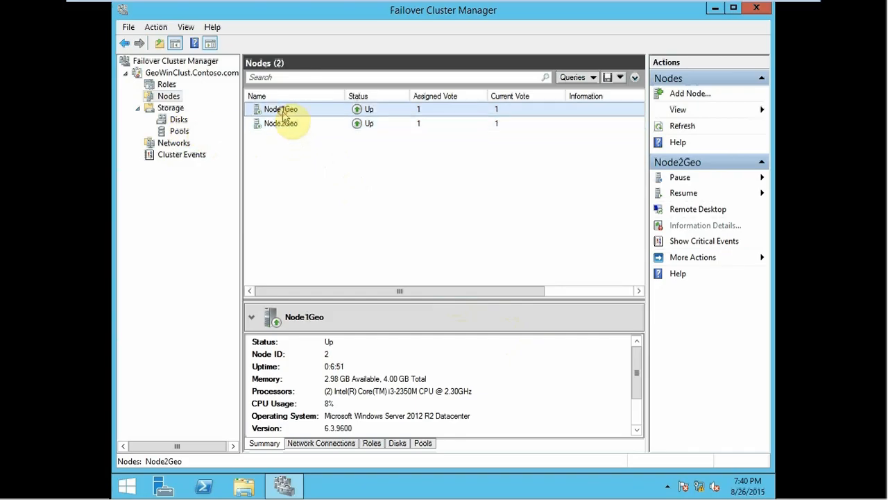
{"action": "left_click", "coordinate": [288, 123]}
{"action": "left_click", "coordinate": [287, 112]}
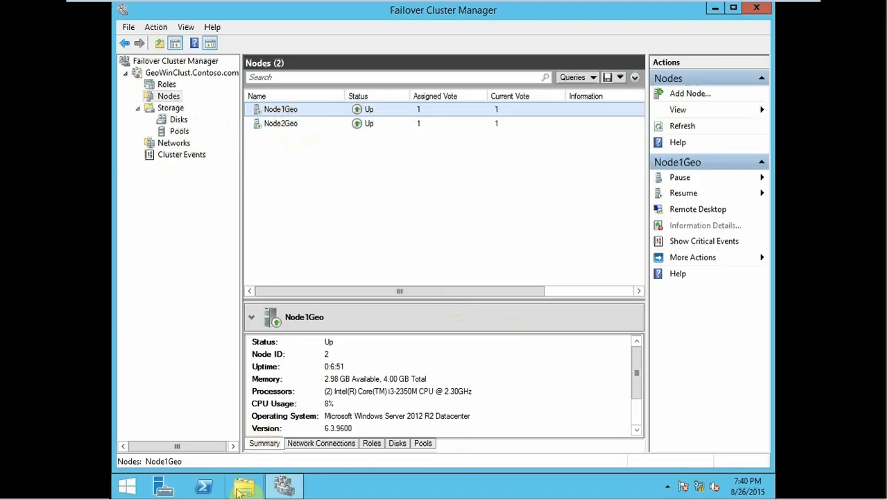
{"action": "left_click", "coordinate": [241, 488]}
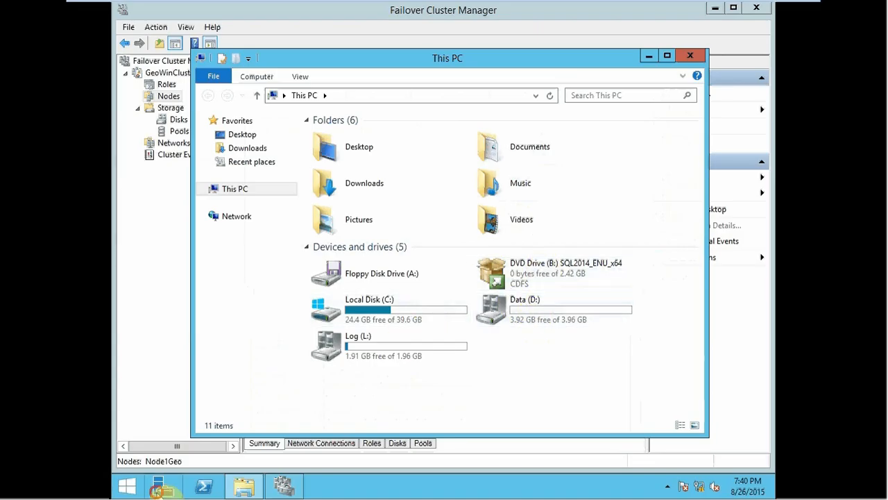
Step: Switch to Server Manager and dismiss its pop-up message on the dashboard
{"action": "left_click", "coordinate": [163, 488]}
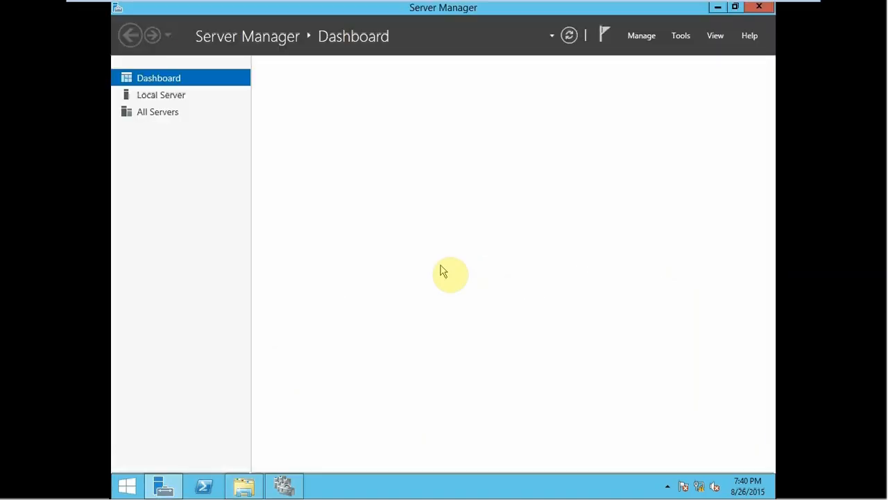
{"action": "left_click", "coordinate": [464, 167]}
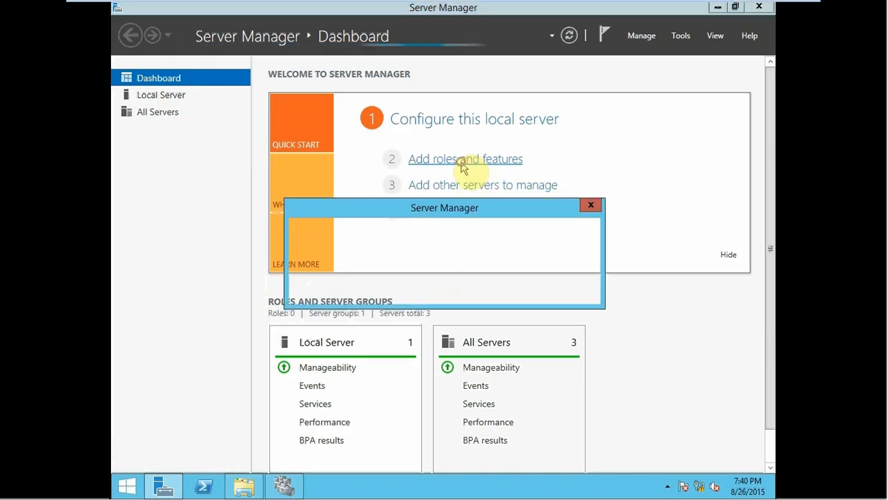
{"action": "left_click", "coordinate": [564, 288]}
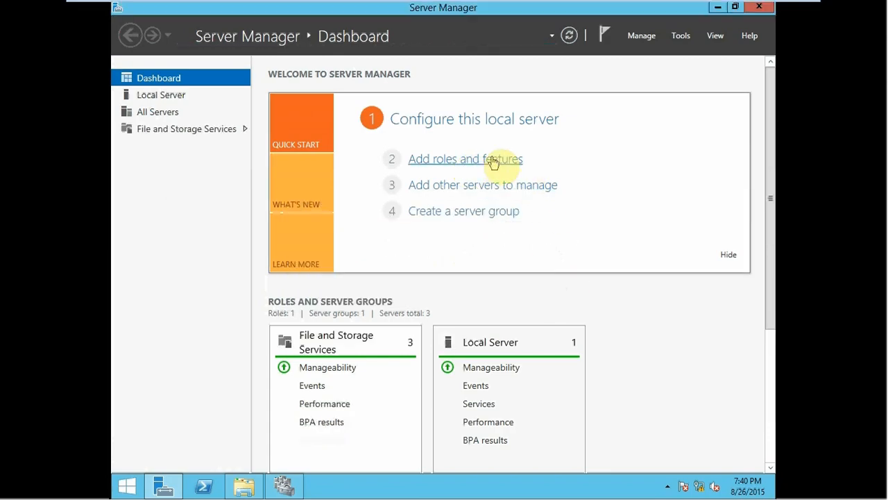
Step: Start a role-based or feature-based installation with Node1Geo.Contoso.com as the destination server
{"action": "left_click", "coordinate": [493, 162]}
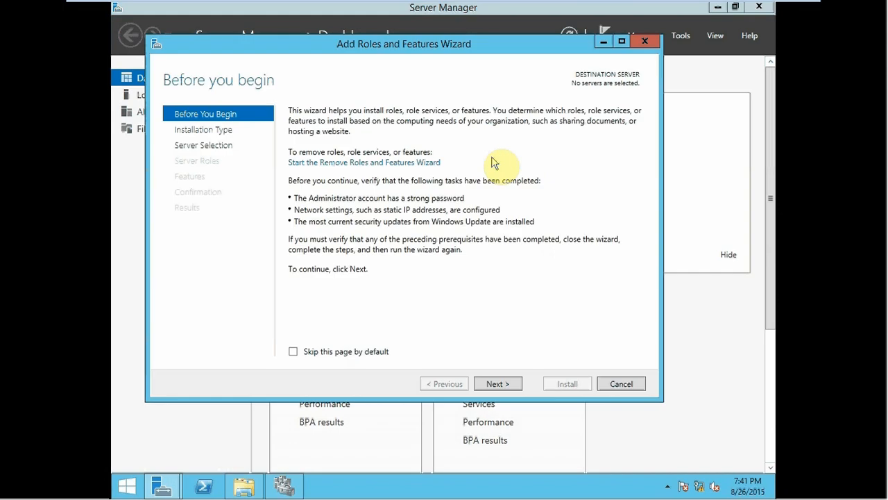
{"action": "left_click", "coordinate": [490, 389]}
{"action": "left_click", "coordinate": [492, 388]}
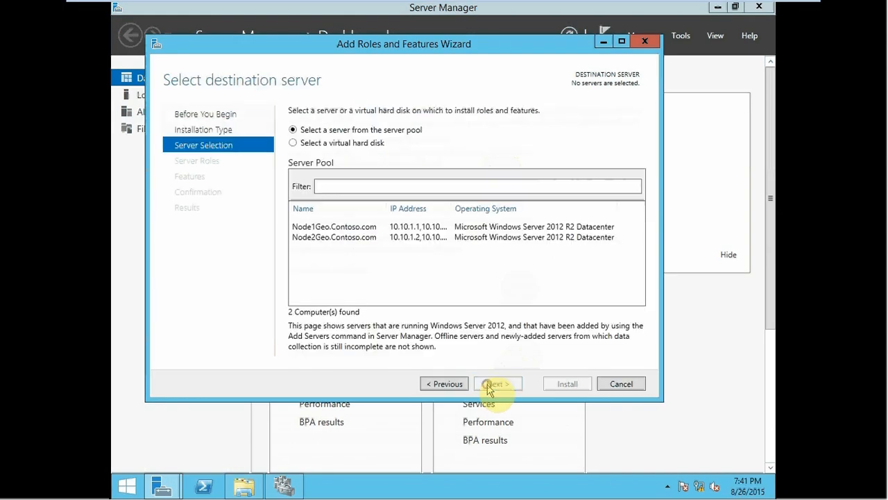
{"action": "left_click", "coordinate": [361, 228]}
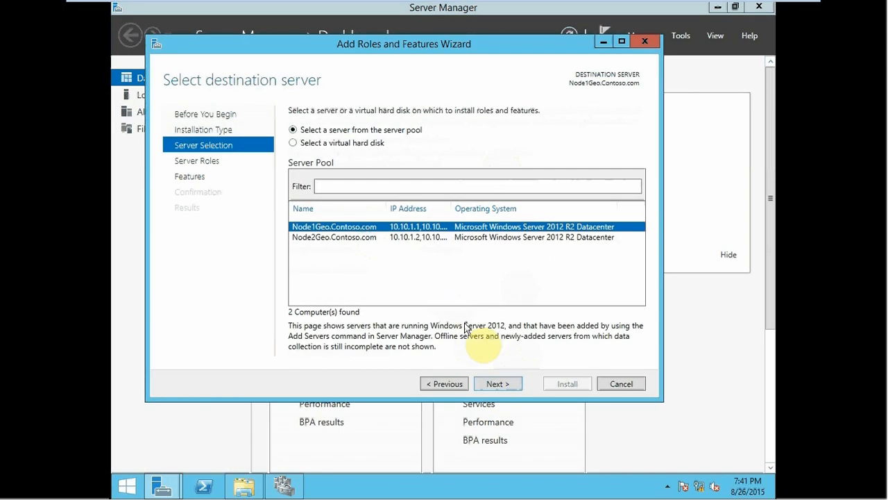
{"action": "left_click", "coordinate": [492, 388]}
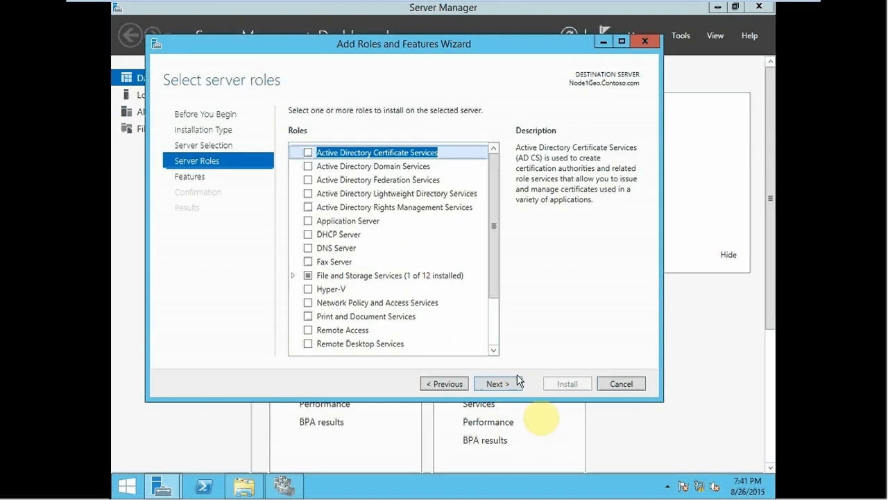
Step: Try to install .NET Framework 3.5 Features without adding roles or an alternate source path, and close the wizard
{"action": "left_click", "coordinate": [511, 389]}
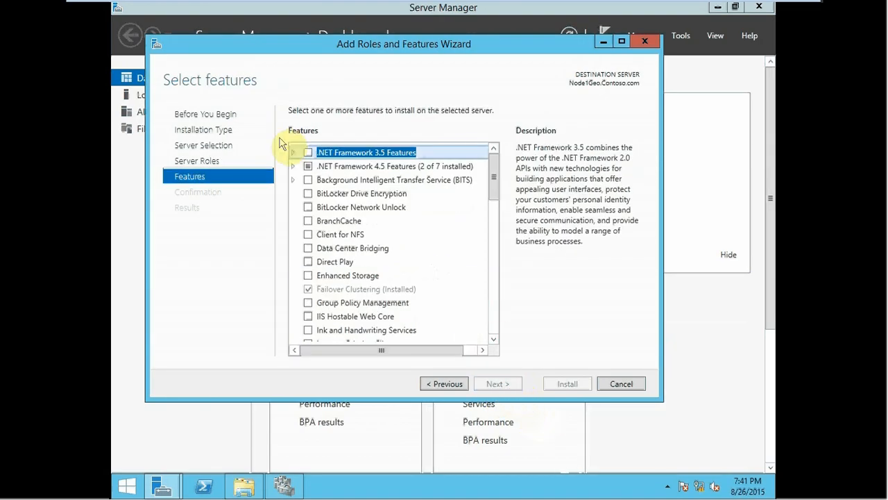
{"action": "left_click", "coordinate": [309, 153]}
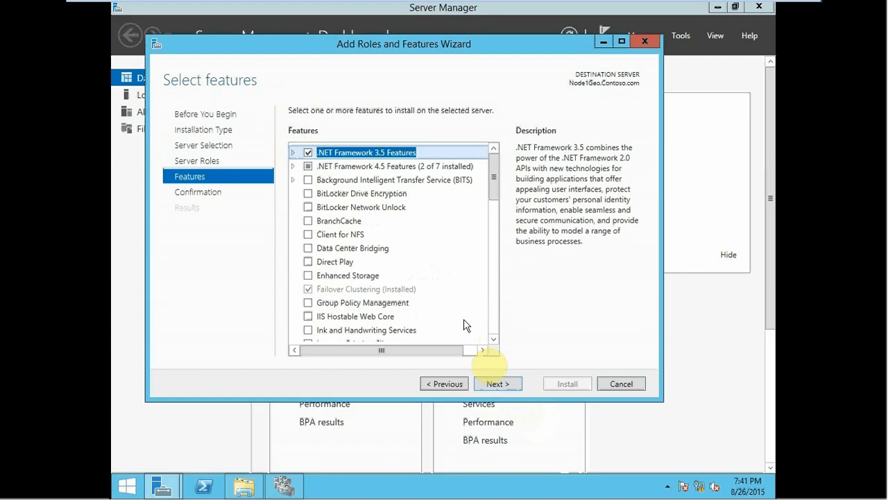
{"action": "left_click", "coordinate": [498, 386]}
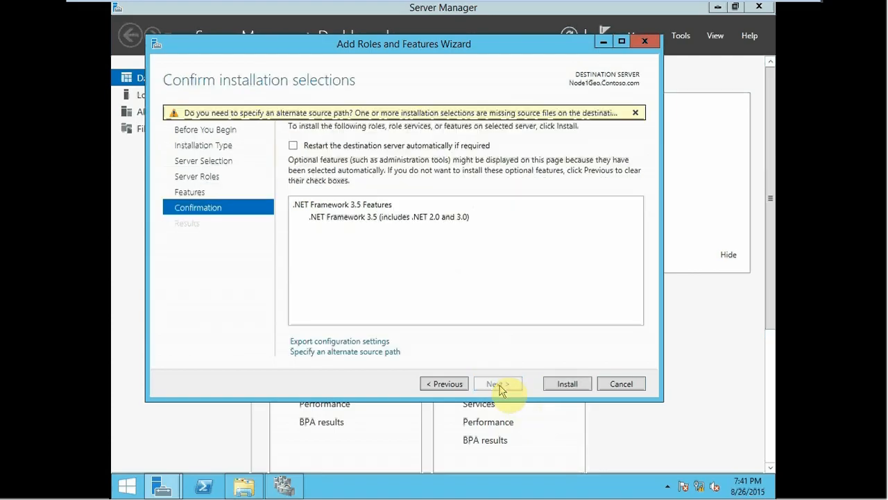
{"action": "left_click", "coordinate": [545, 387]}
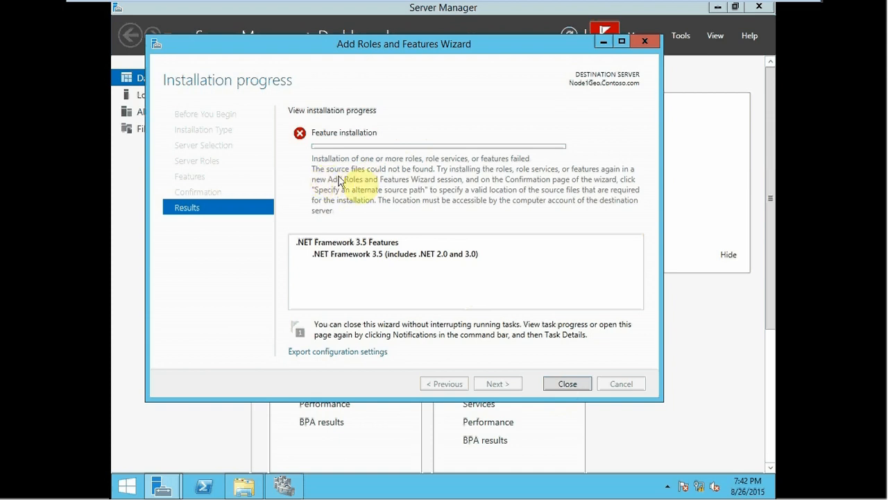
{"action": "left_click", "coordinate": [567, 385]}
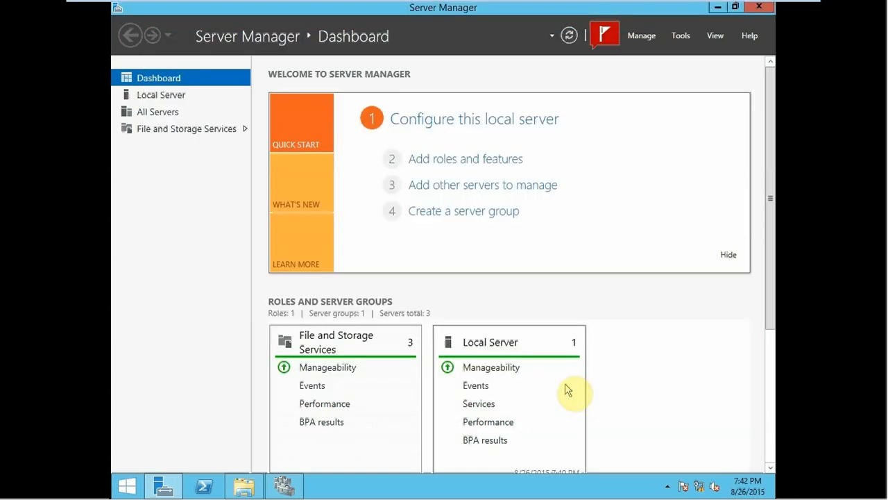
Step: Set up a new role-based installation of .NET Framework 3.5 Features on Node1Geo.Contoso.com, up to the confirmation page
{"action": "left_click", "coordinate": [451, 159]}
{"action": "left_click", "coordinate": [551, 421]}
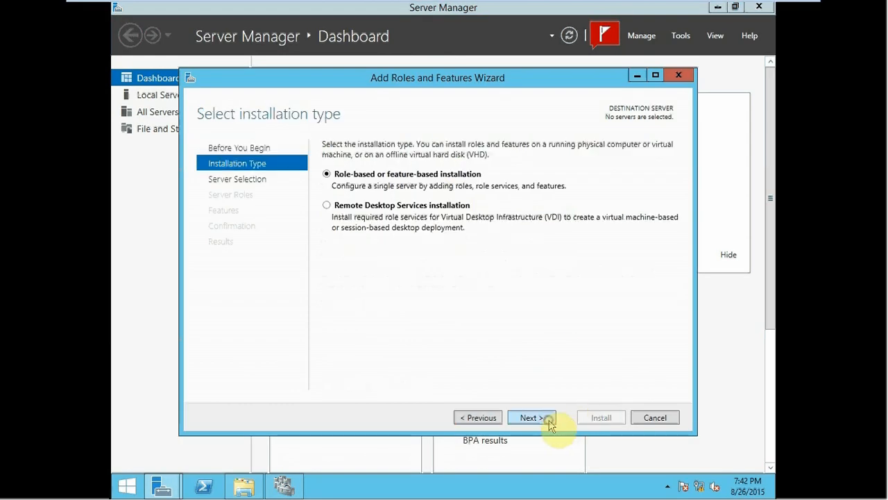
{"action": "left_click", "coordinate": [551, 422]}
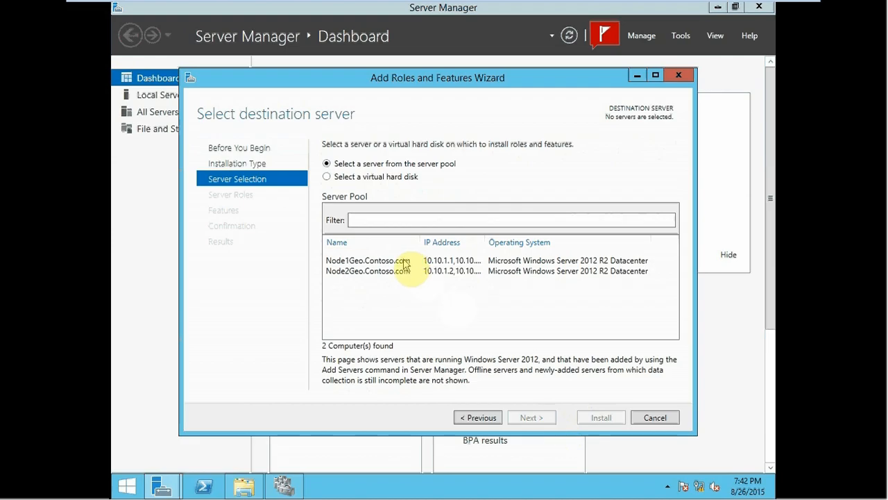
{"action": "left_click", "coordinate": [407, 261]}
{"action": "left_click", "coordinate": [529, 418]}
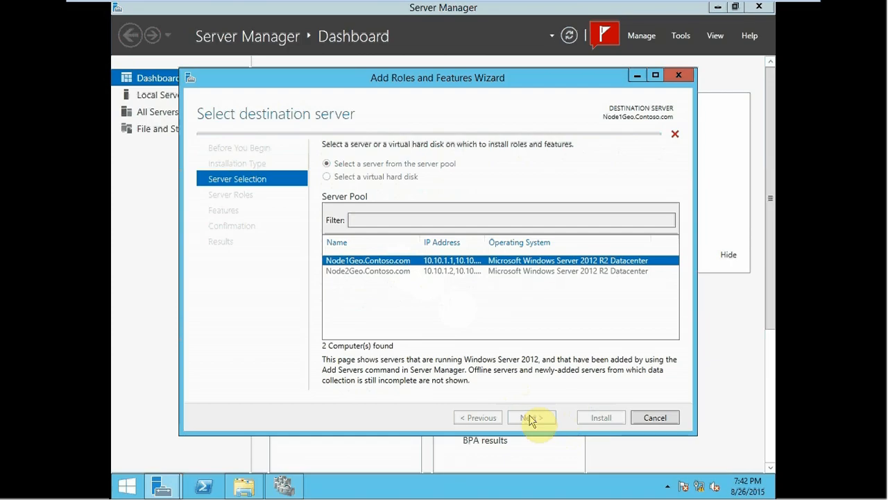
{"action": "left_click", "coordinate": [531, 418]}
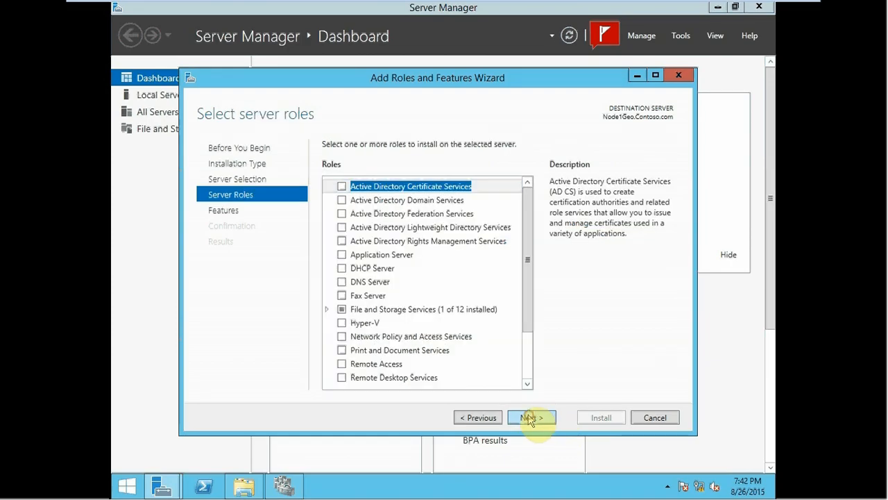
{"action": "left_click", "coordinate": [341, 186]}
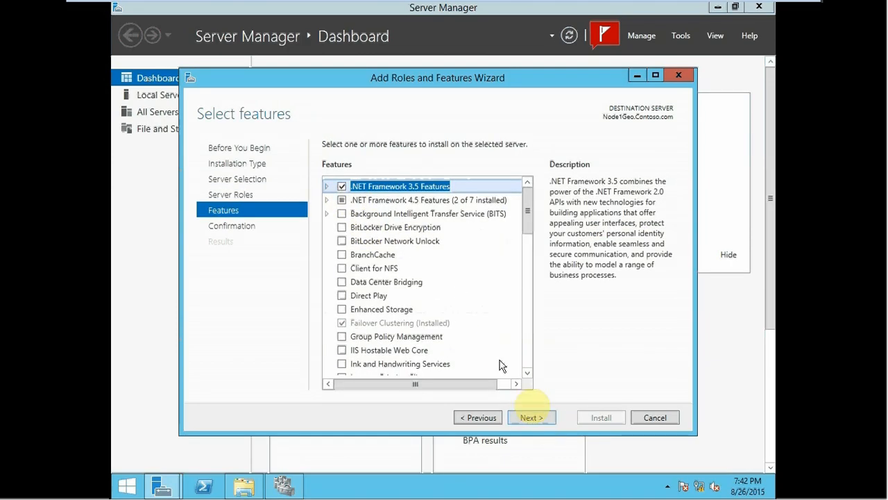
{"action": "left_click", "coordinate": [531, 422]}
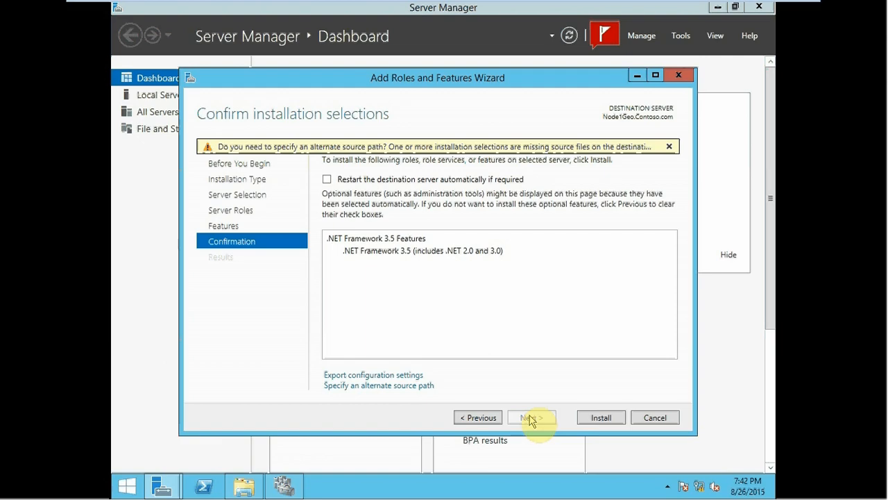
Step: Leave the virtual machine's full-screen view in VMware Workstation and open Node1Geo's CD/DVD (SATA) settings
{"action": "mouse_move", "coordinate": [569, 5]}
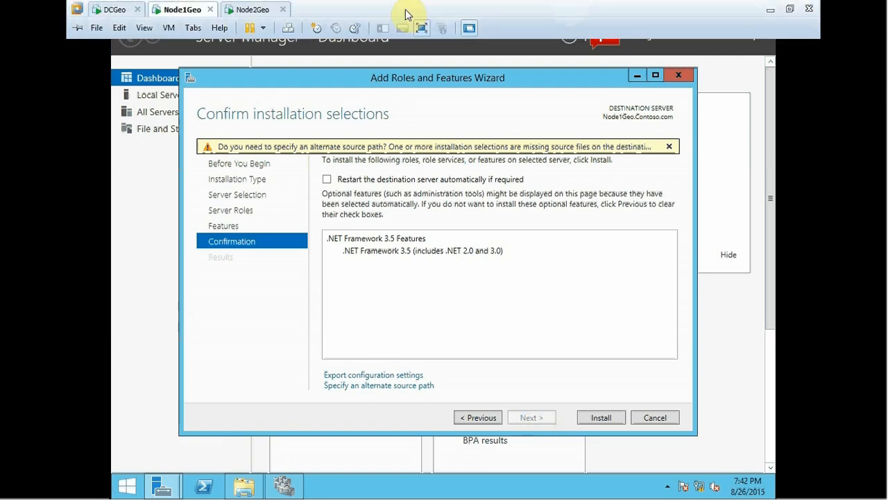
{"action": "left_click", "coordinate": [790, 9]}
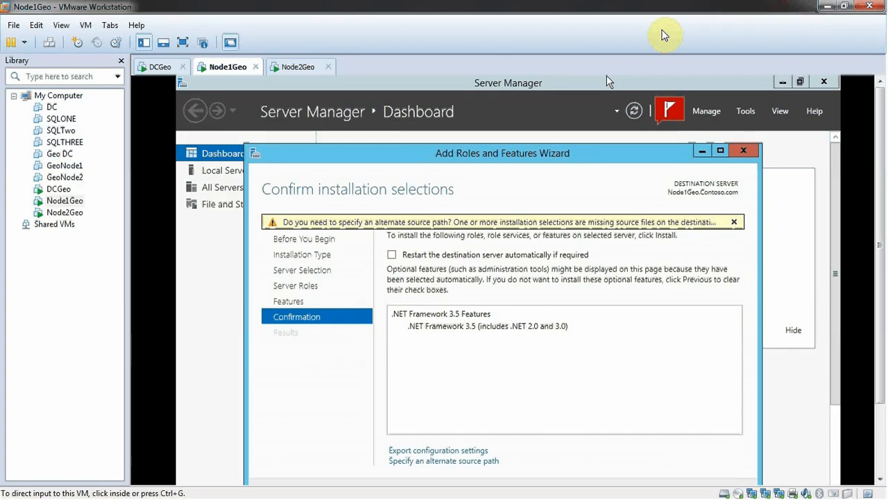
{"action": "right_click", "coordinate": [65, 201]}
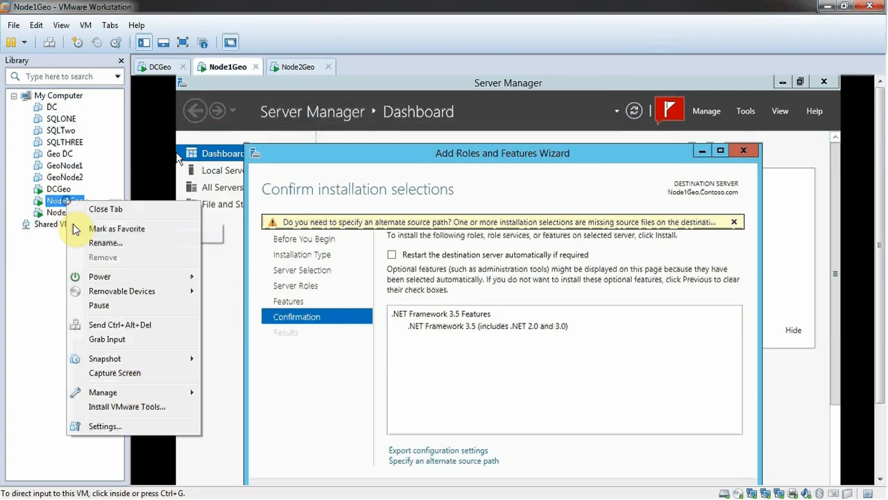
{"action": "left_click", "coordinate": [104, 426]}
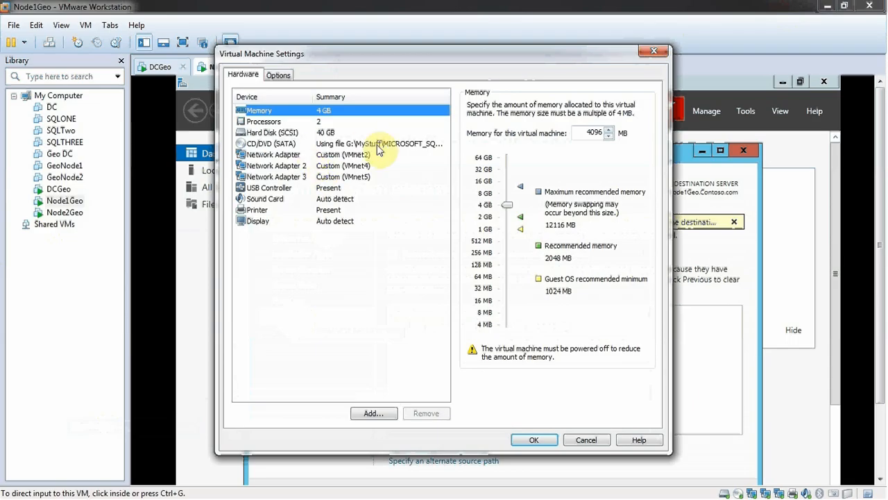
{"action": "left_click", "coordinate": [265, 144]}
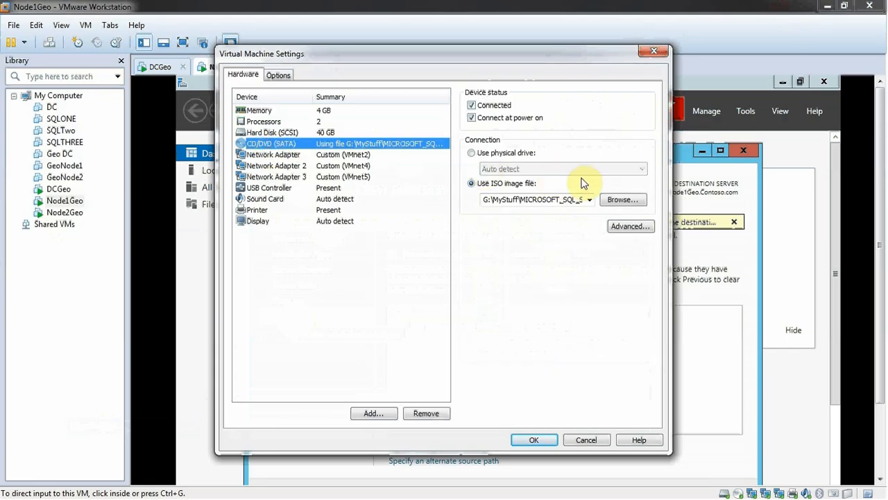
Step: Attach the ISO from the Windows Server 2012 R2 with Update (x64) folder to Node1Geo's CD/DVD drive, and return to full-screen view
{"action": "left_click", "coordinate": [617, 207]}
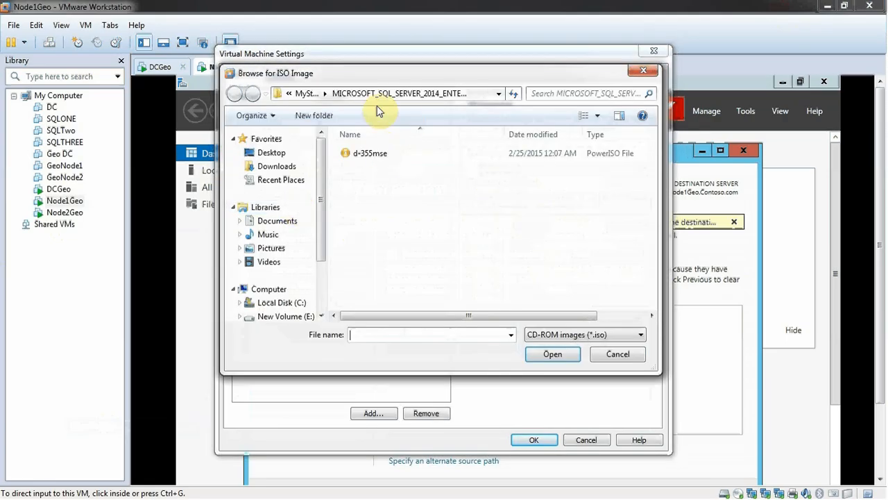
{"action": "left_click", "coordinate": [306, 93]}
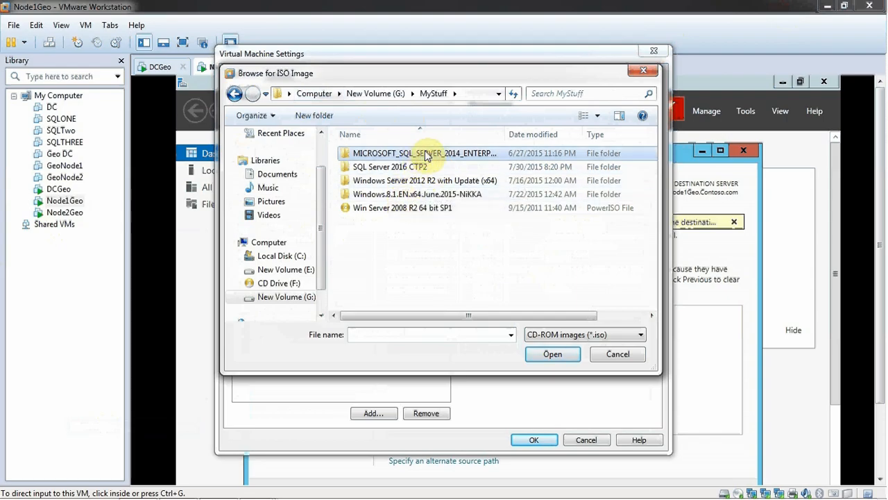
{"action": "double_click", "coordinate": [393, 180]}
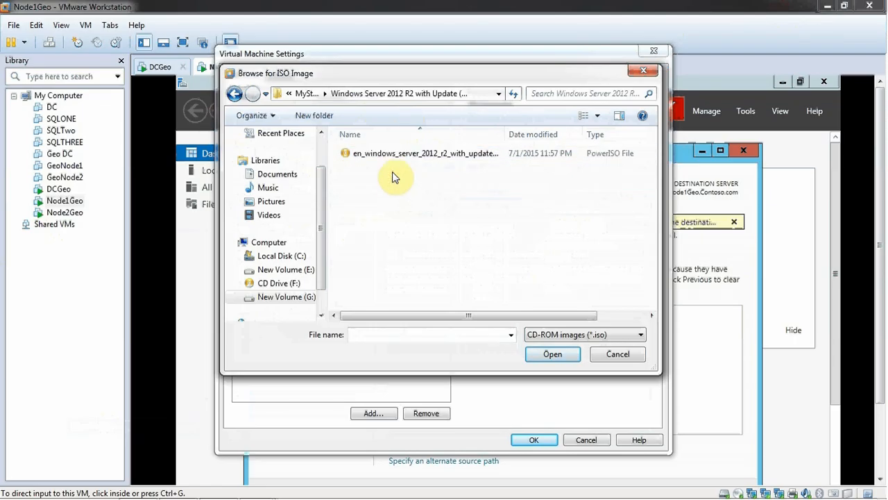
{"action": "double_click", "coordinate": [393, 154]}
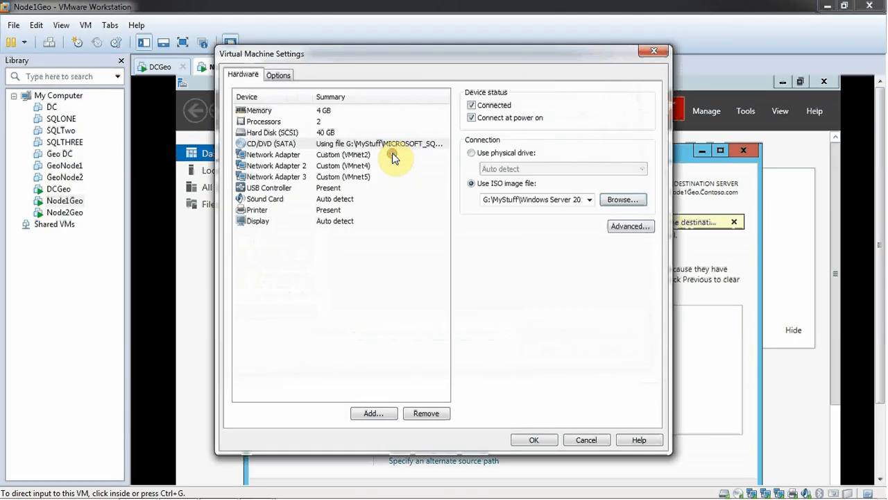
{"action": "left_click", "coordinate": [533, 440]}
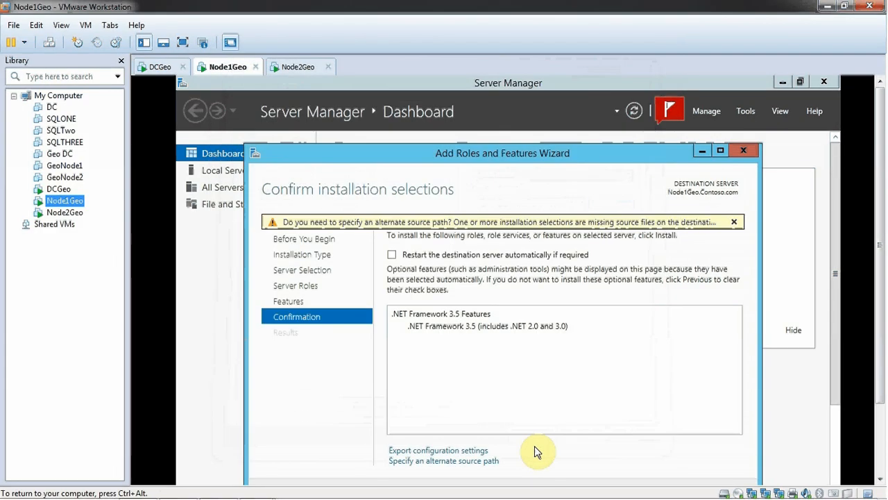
{"action": "left_click", "coordinate": [61, 25]}
{"action": "left_click", "coordinate": [65, 43]}
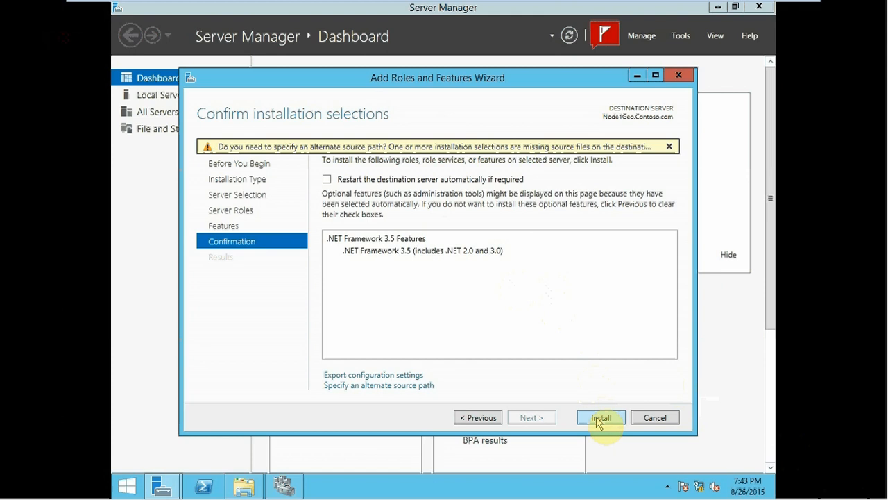
Step: Check the disc in DVD Drive (B:) through File Explorer, and close the Windows Setup window it launches
{"action": "left_click", "coordinate": [262, 490]}
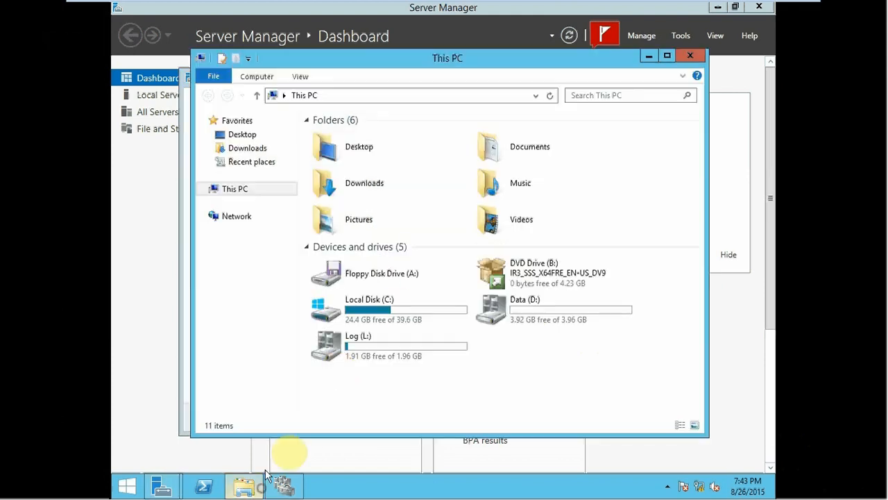
{"action": "left_click", "coordinate": [551, 282]}
{"action": "double_click", "coordinate": [550, 280]}
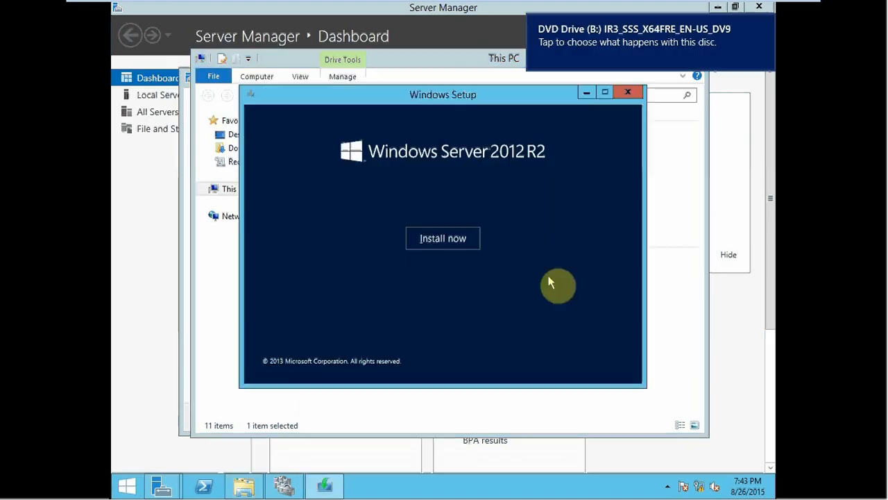
{"action": "left_click", "coordinate": [628, 93]}
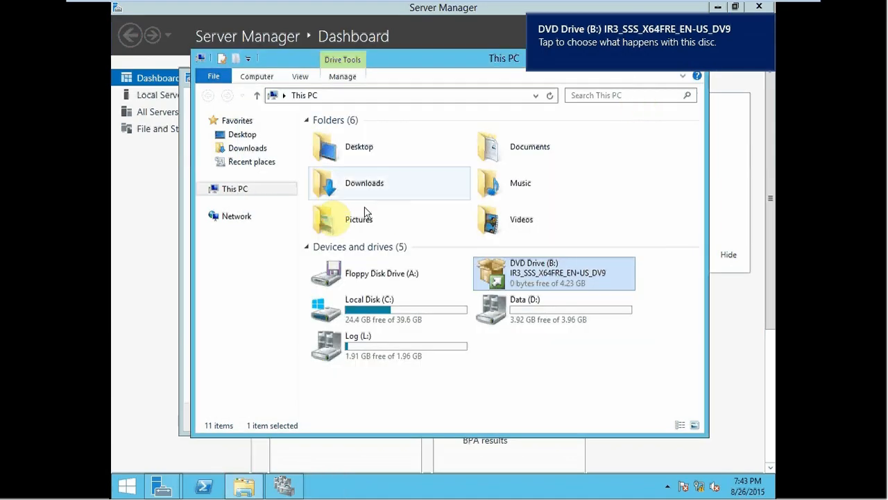
Step: Open the alternate source path entry for the .NET Framework 3.5 installation in the Add Roles and Features Wizard
{"action": "left_click", "coordinate": [182, 210]}
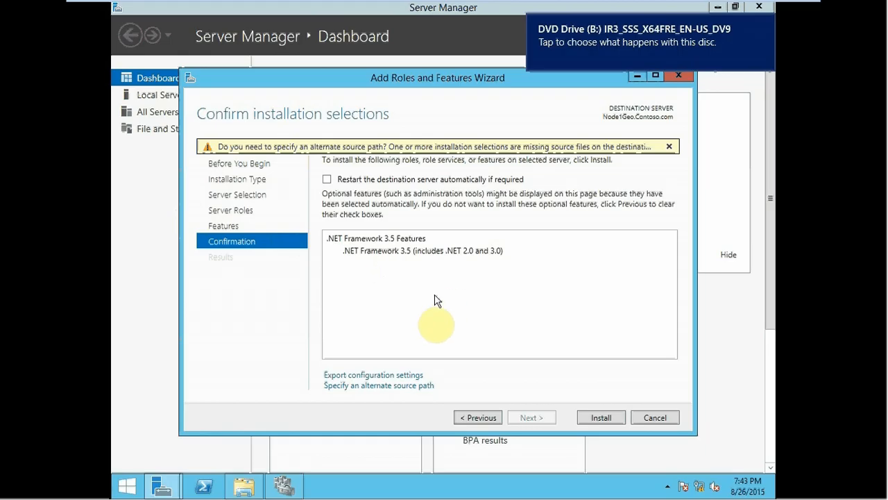
{"action": "left_click", "coordinate": [368, 390]}
{"action": "left_click", "coordinate": [285, 306]}
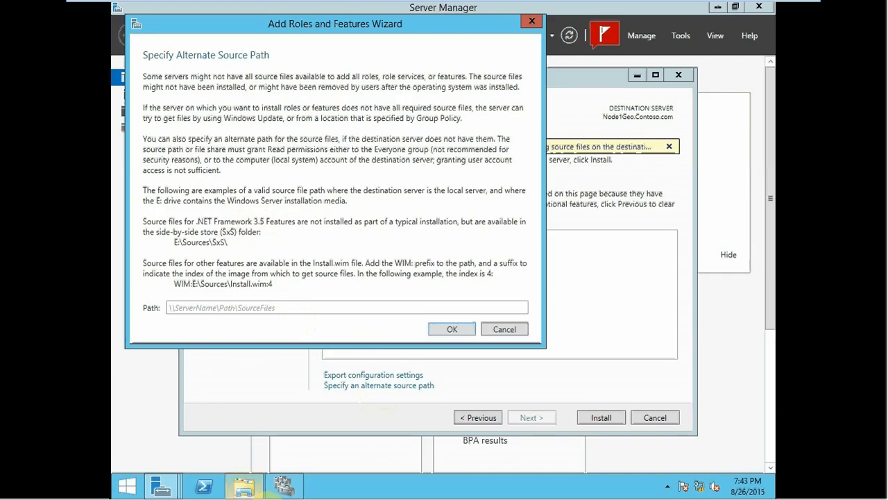
Step: Browse DVD Drive (B:) in File Explorer without running its setup, and copy the path of the sources\sxs folder
{"action": "left_click", "coordinate": [245, 486]}
{"action": "right_click", "coordinate": [529, 274]}
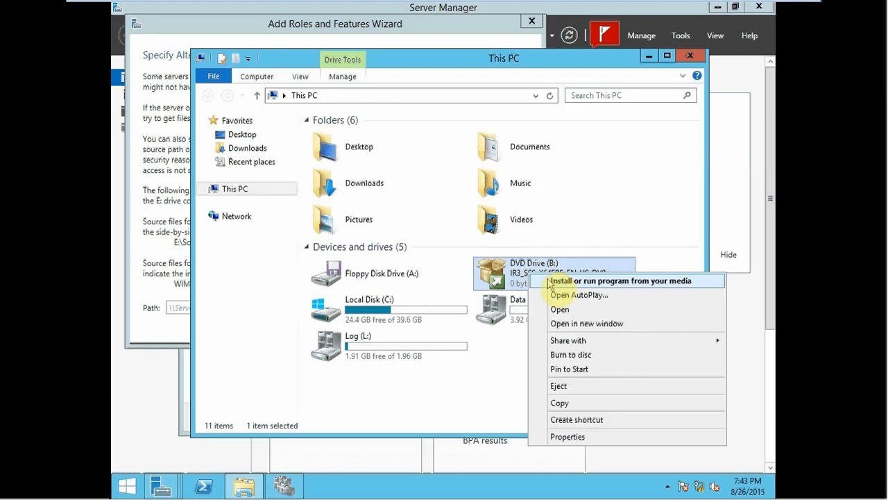
{"action": "left_click", "coordinate": [561, 307]}
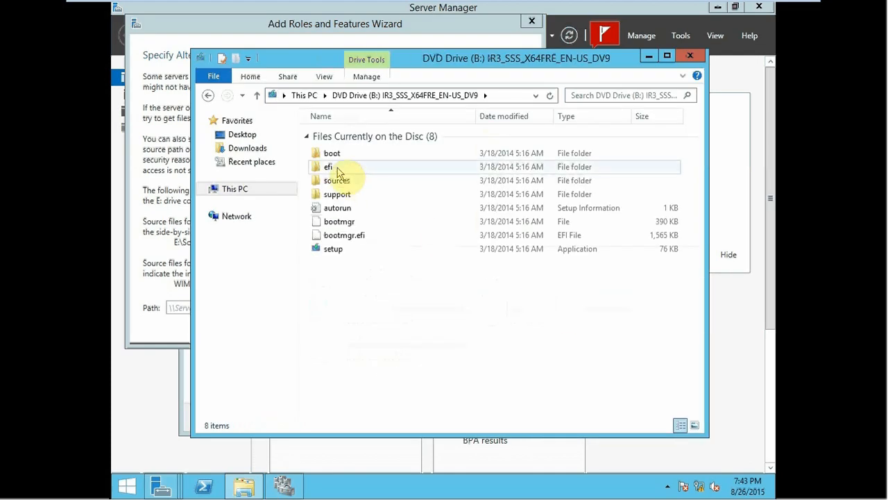
{"action": "double_click", "coordinate": [338, 181]}
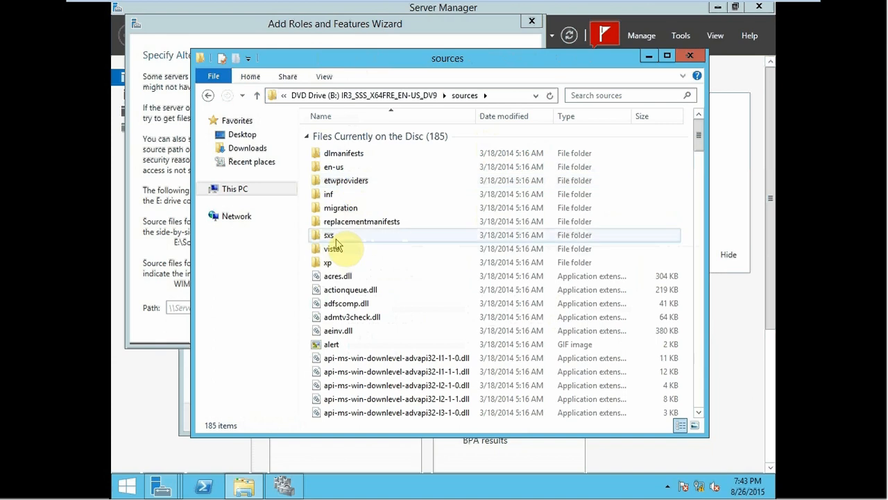
{"action": "double_click", "coordinate": [331, 235]}
{"action": "left_click", "coordinate": [467, 95]}
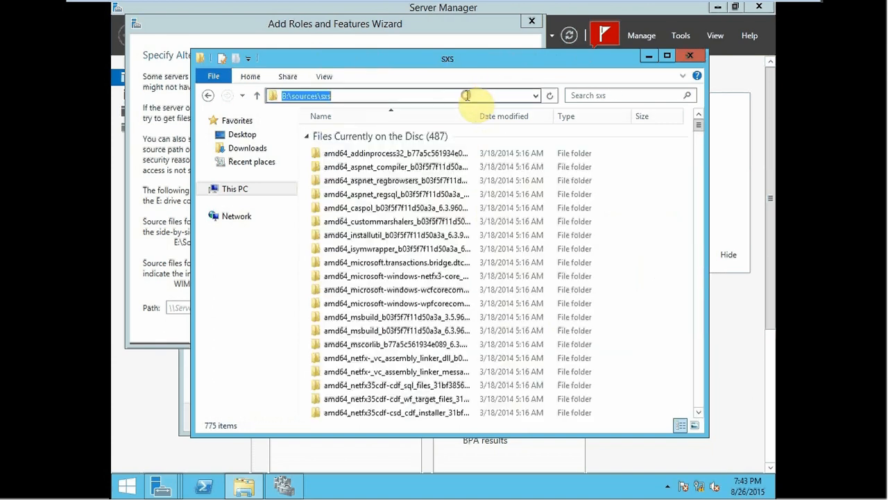
{"action": "right_click", "coordinate": [461, 91]}
{"action": "left_click", "coordinate": [495, 136]}
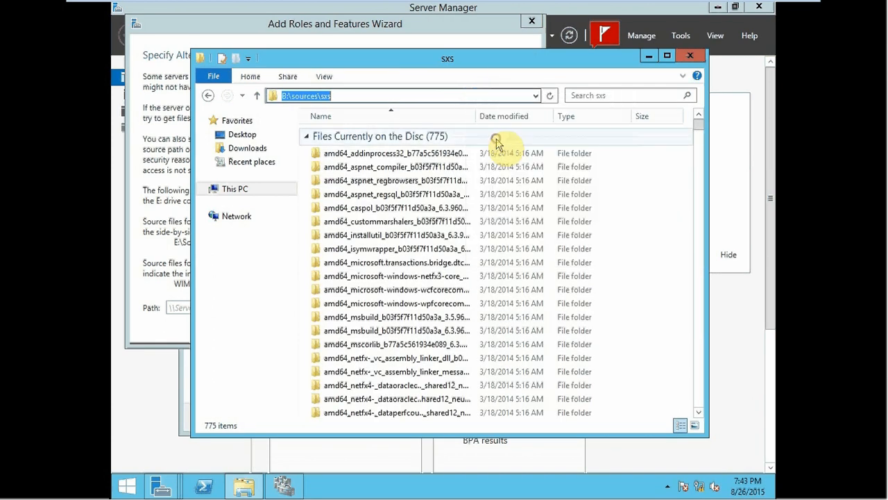
Step: Set the alternate source path to B:\sources\sxs and start installing .NET Framework 3.5 on Node1Geo
{"action": "left_click", "coordinate": [171, 305]}
{"action": "right_click", "coordinate": [173, 307]}
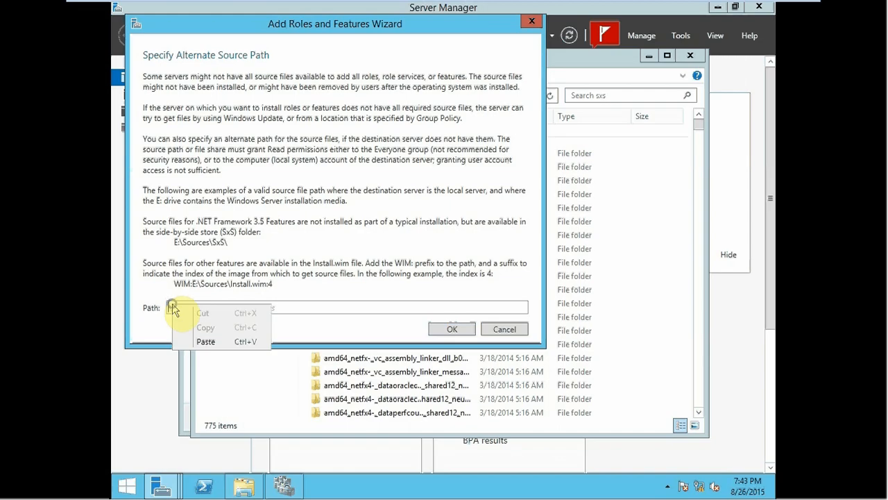
{"action": "left_click", "coordinate": [205, 341]}
{"action": "left_click", "coordinate": [447, 328]}
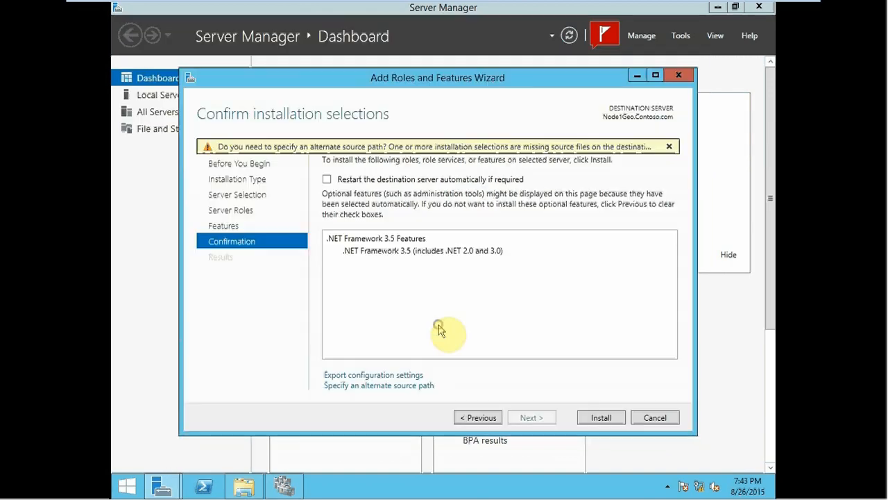
{"action": "left_click", "coordinate": [594, 415]}
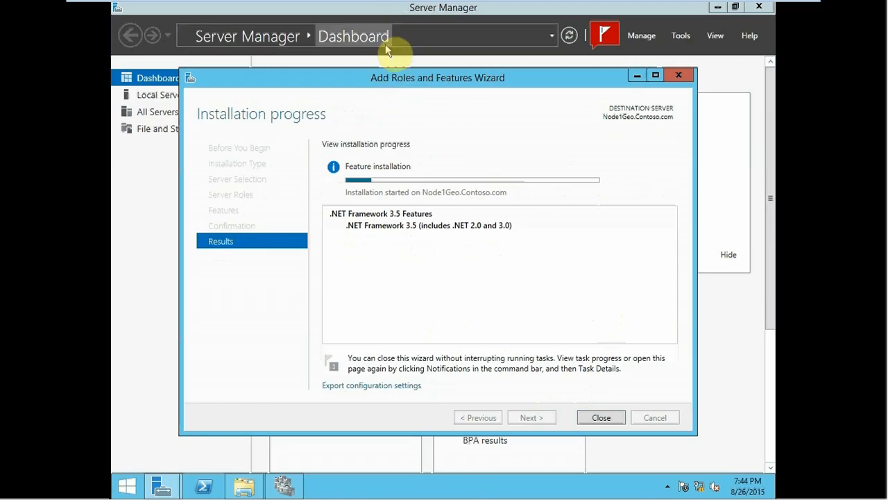
Step: Switch to the Node2Geo virtual machine and minimize its Failover Cluster Manager window
{"action": "mouse_move", "coordinate": [329, 10]}
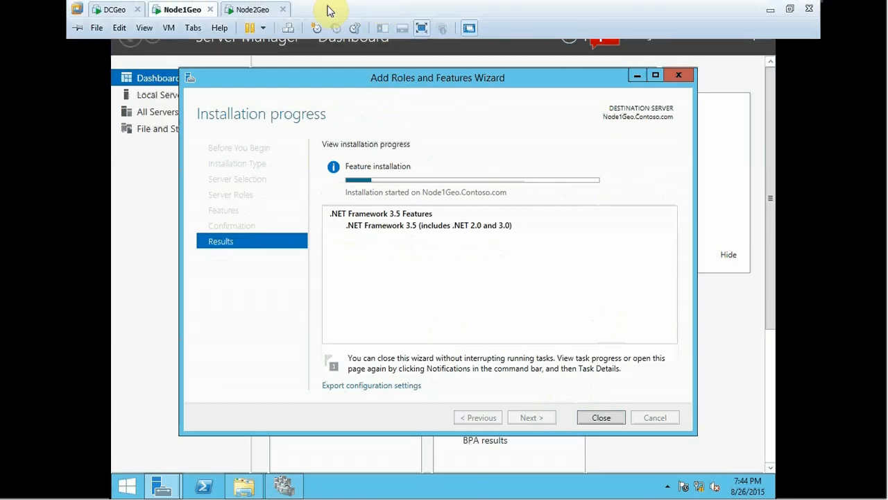
{"action": "left_click", "coordinate": [254, 11]}
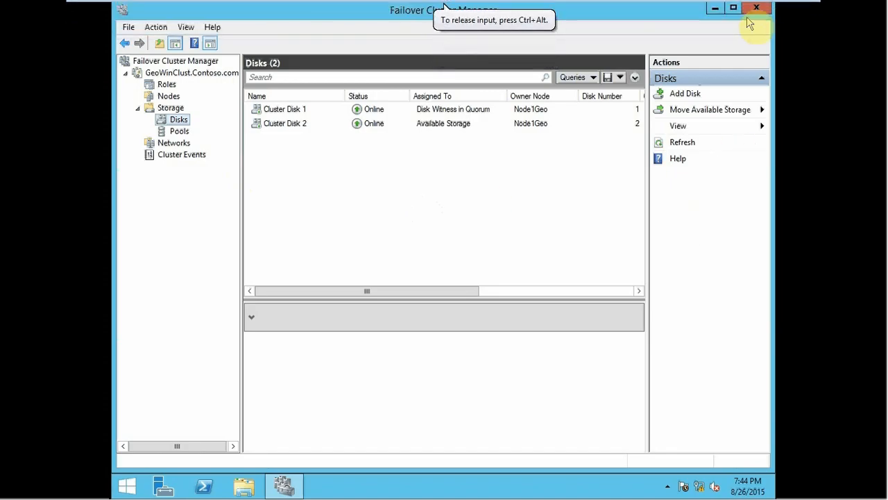
{"action": "left_click", "coordinate": [714, 10]}
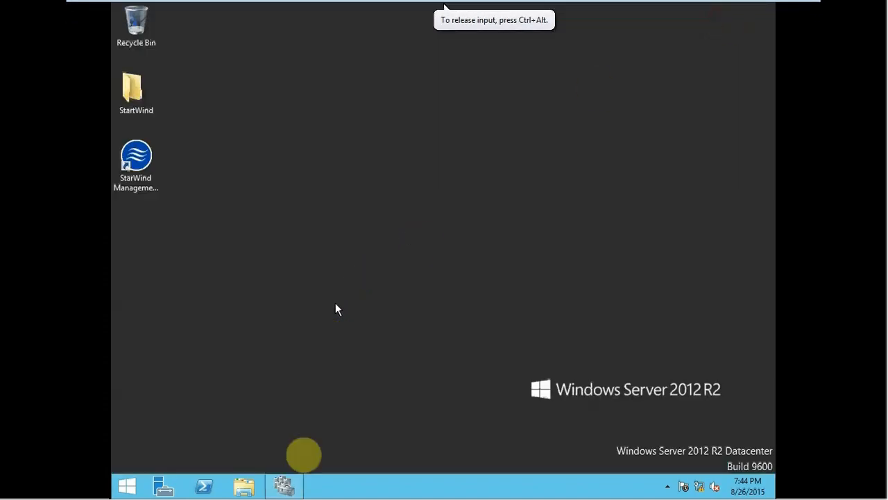
Step: Attach the ISO from the Windows Server 2012 R2 with Update (x64) folder to Node2Geo's CD/DVD (SATA) drive, and return to full-screen view
{"action": "mouse_move", "coordinate": [779, 9]}
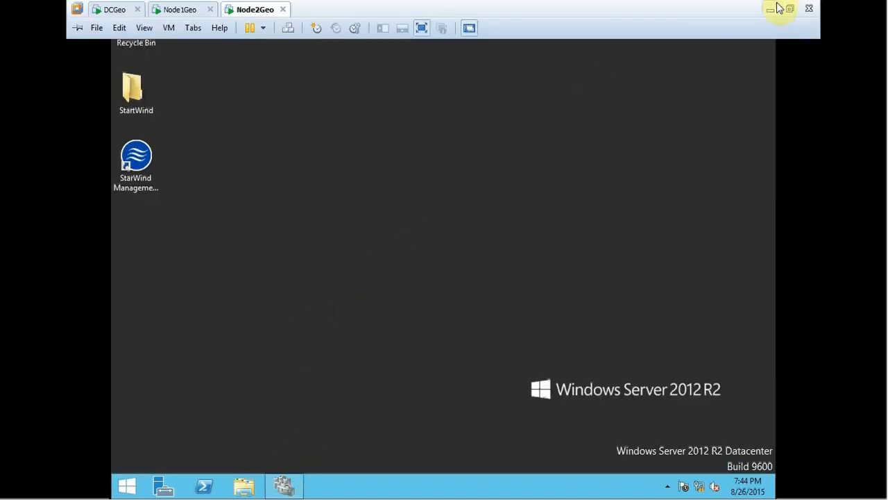
{"action": "left_click", "coordinate": [791, 9]}
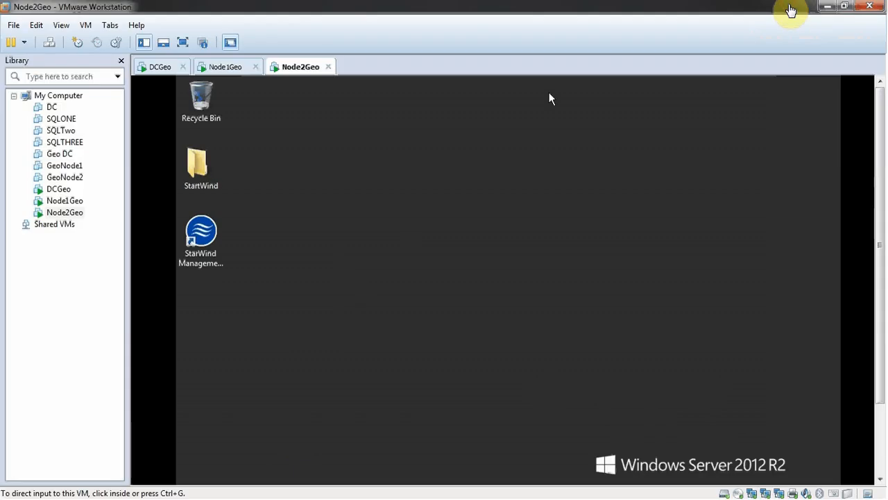
{"action": "right_click", "coordinate": [67, 213]}
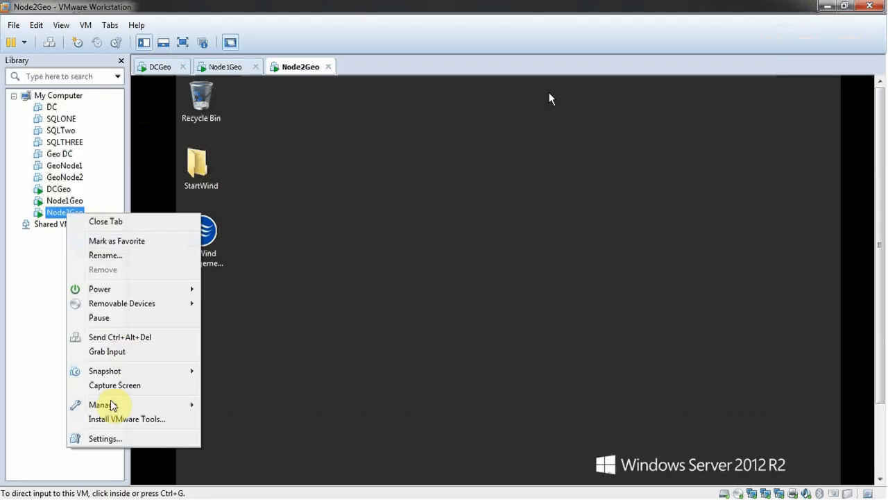
{"action": "left_click", "coordinate": [98, 439]}
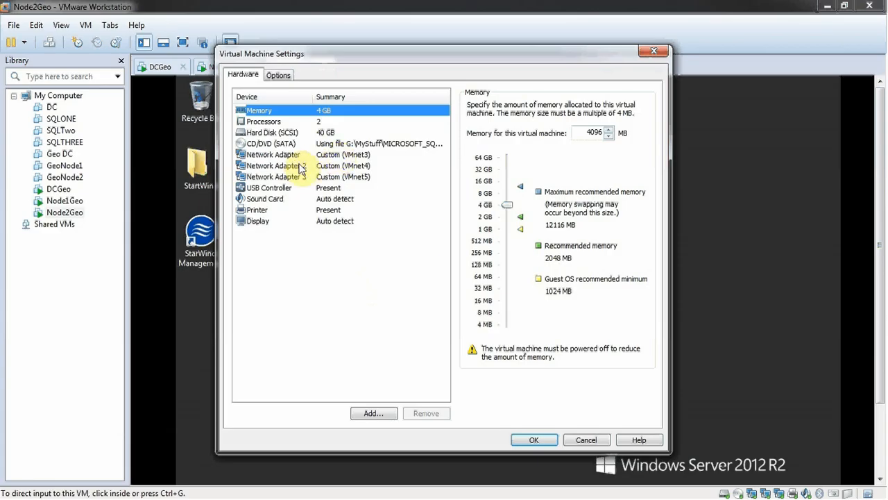
{"action": "left_click", "coordinate": [291, 145]}
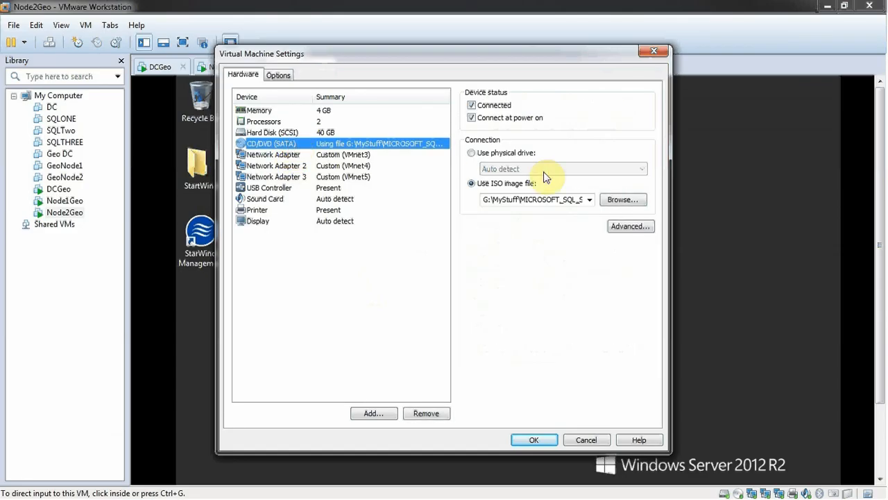
{"action": "left_click", "coordinate": [612, 197]}
{"action": "left_click", "coordinate": [306, 93]}
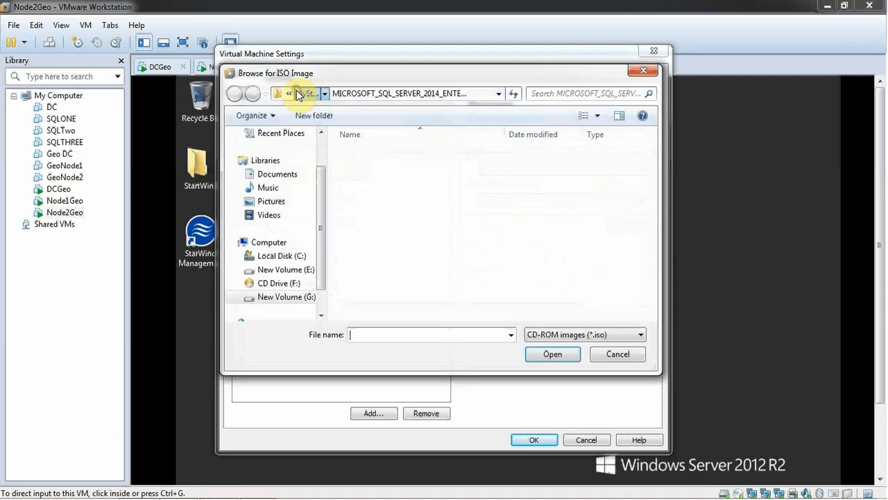
{"action": "double_click", "coordinate": [409, 182]}
{"action": "double_click", "coordinate": [387, 154]}
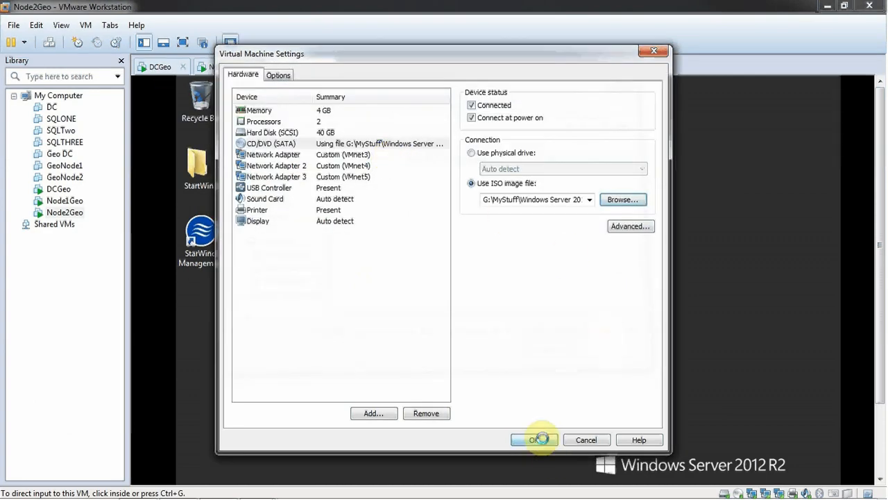
{"action": "left_click", "coordinate": [86, 25]}
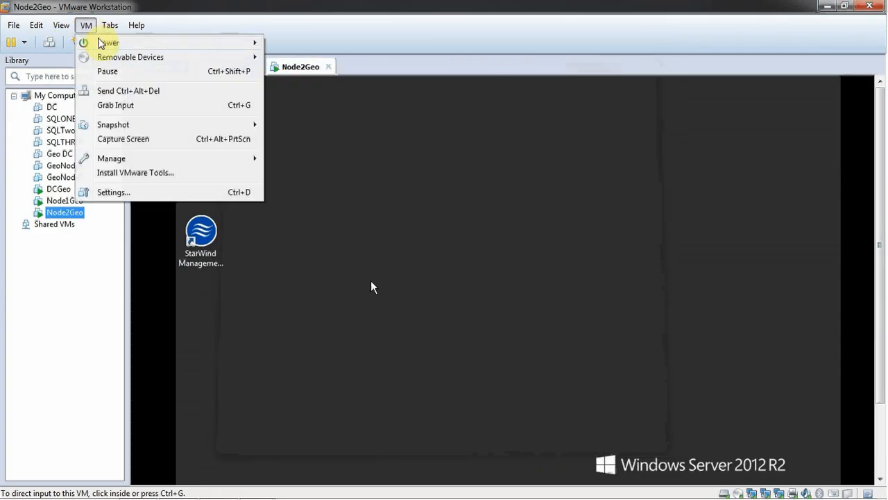
{"action": "mouse_move", "coordinate": [61, 25]}
{"action": "left_click", "coordinate": [85, 43]}
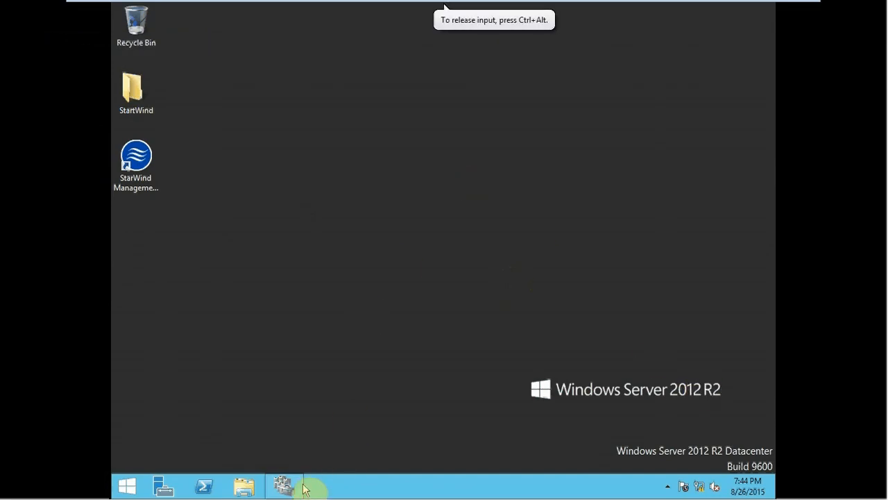
Step: Start the Add Roles and Features Wizard from Server Manager on Node2Geo and proceed to server selection with the default installation type
{"action": "left_click", "coordinate": [163, 485]}
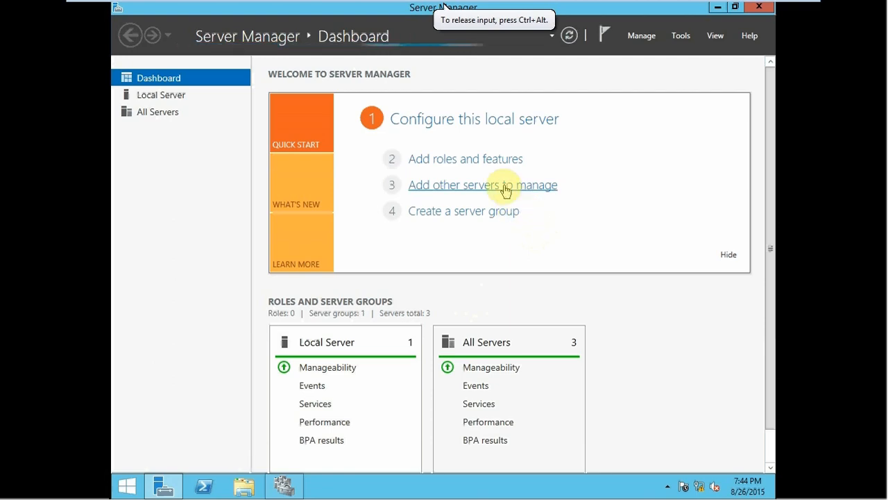
{"action": "left_click", "coordinate": [474, 161]}
{"action": "left_click", "coordinate": [563, 288]}
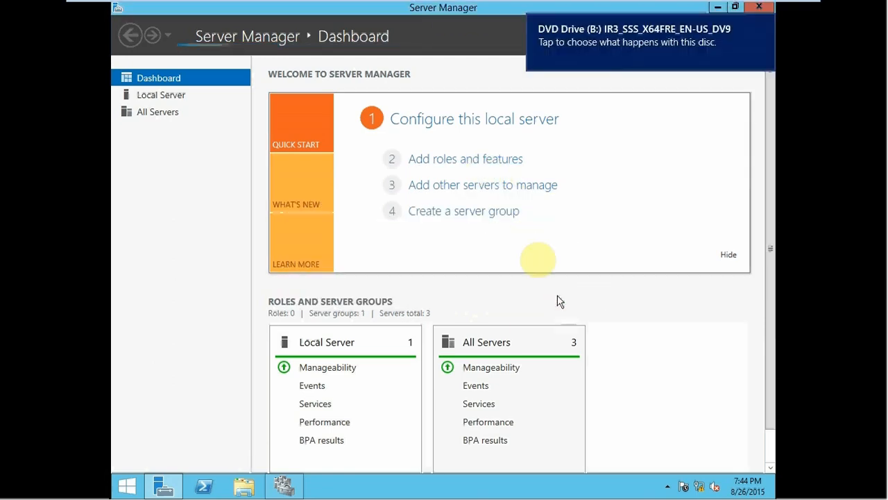
{"action": "left_click", "coordinate": [470, 165]}
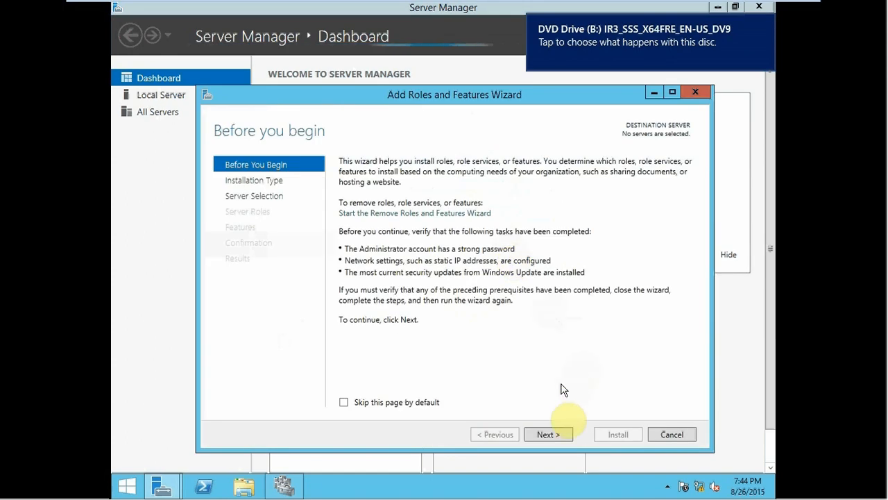
{"action": "left_click", "coordinate": [557, 434]}
{"action": "left_click", "coordinate": [557, 434]}
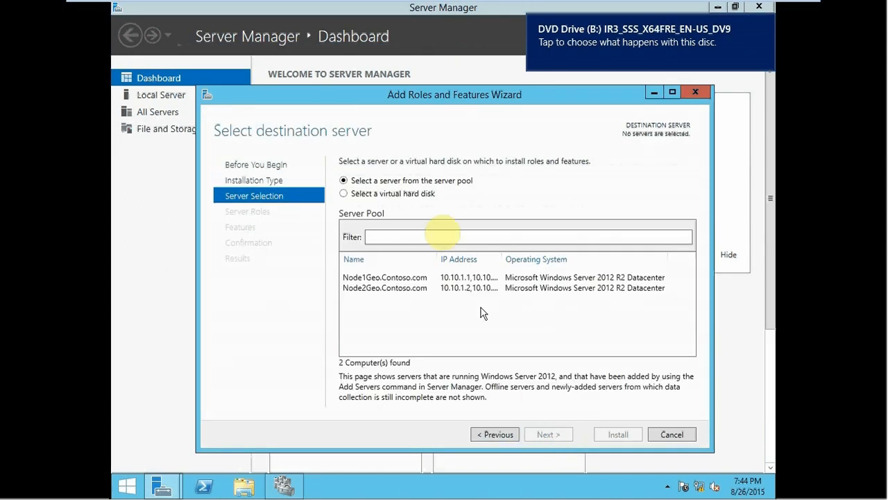
Step: Choose Node2Geo.Contoso.com as the destination server, add no roles, and select .NET Framework 3.5 Features for installation
{"action": "left_click", "coordinate": [389, 286]}
{"action": "left_click", "coordinate": [553, 436]}
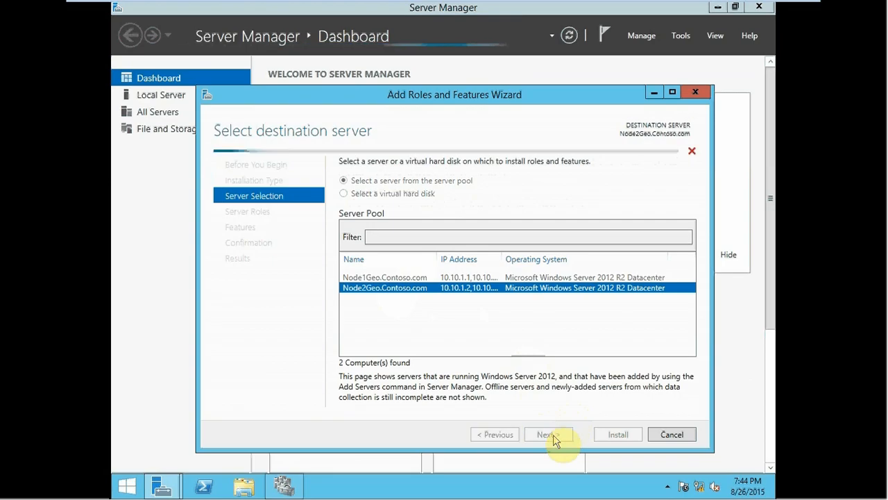
{"action": "left_click", "coordinate": [553, 435]}
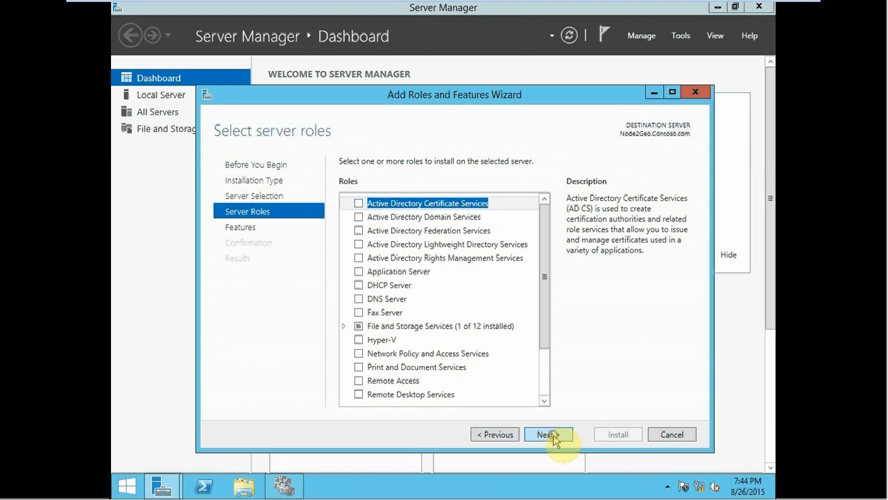
{"action": "left_click", "coordinate": [358, 203]}
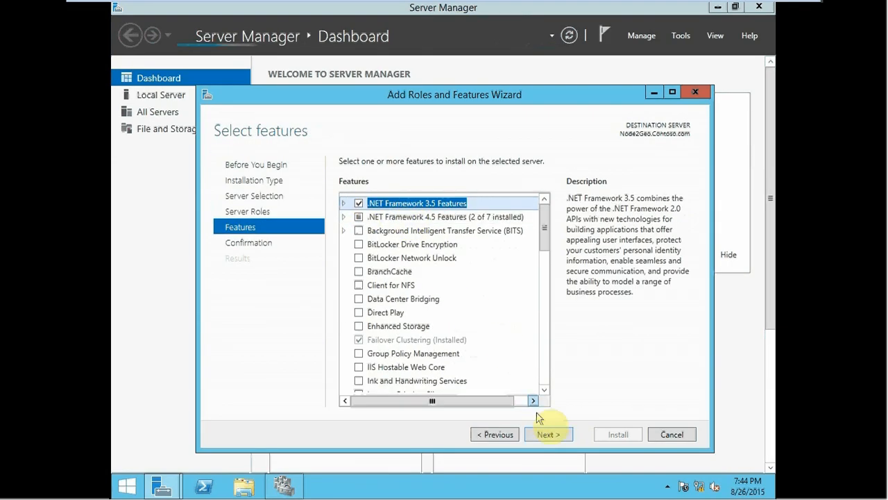
{"action": "left_click", "coordinate": [545, 434]}
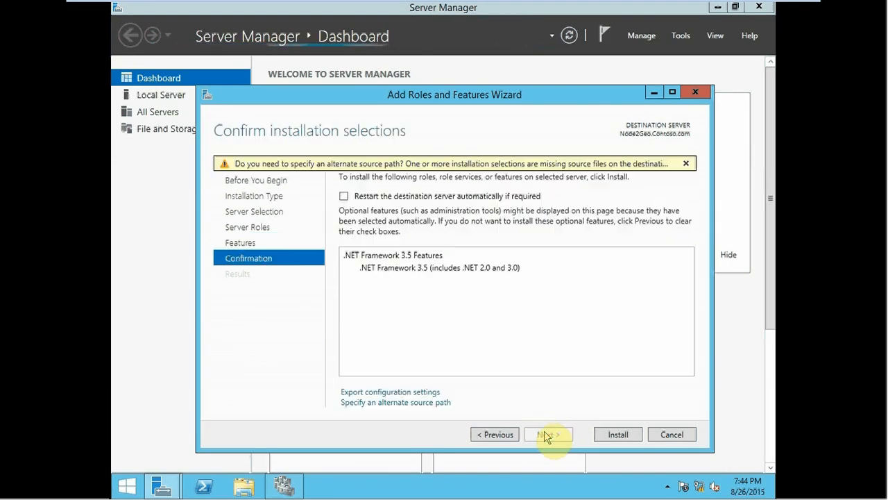
Step: Open the alternate source path setting, then browse DVD Drive (B:) in File Explorer and copy the path of the sources\sxs folder
{"action": "left_click", "coordinate": [414, 403]}
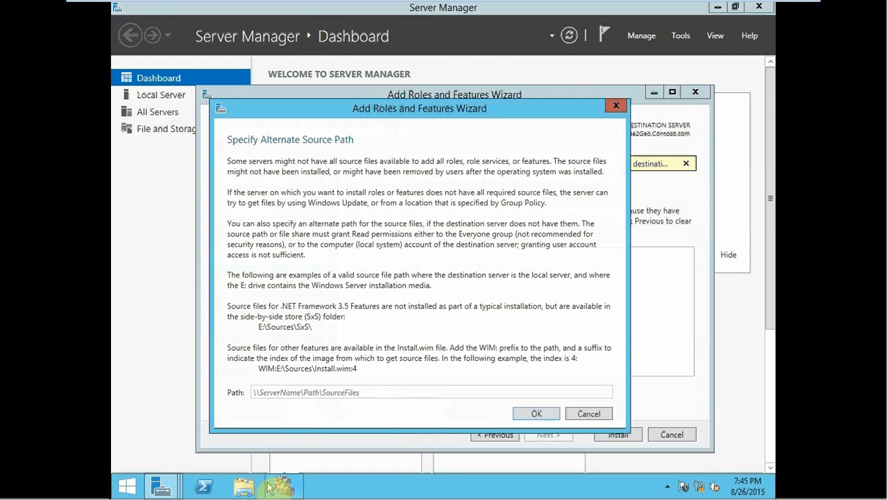
{"action": "left_click", "coordinate": [244, 486]}
{"action": "right_click", "coordinate": [548, 293]}
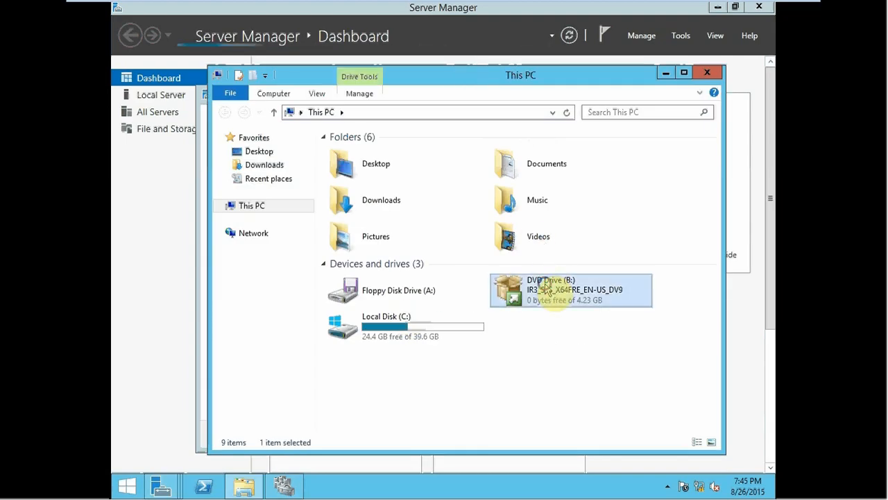
{"action": "left_click", "coordinate": [594, 320]}
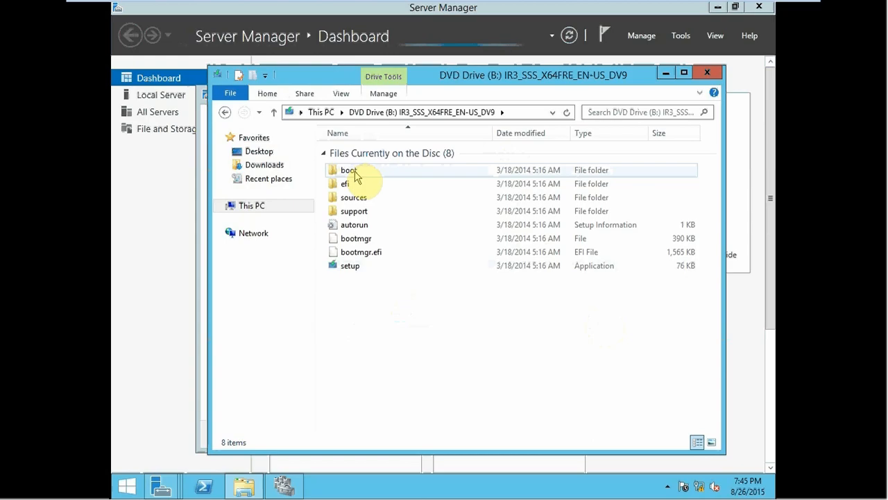
{"action": "double_click", "coordinate": [363, 211]}
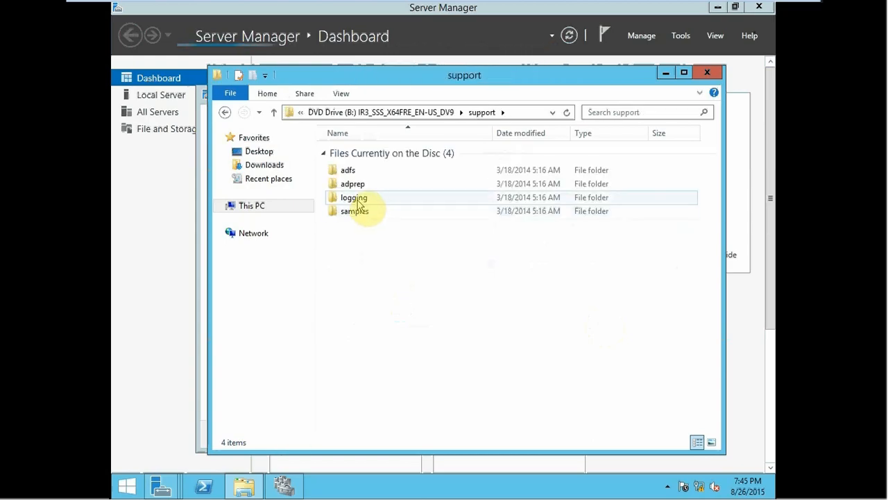
{"action": "left_click", "coordinate": [415, 113]}
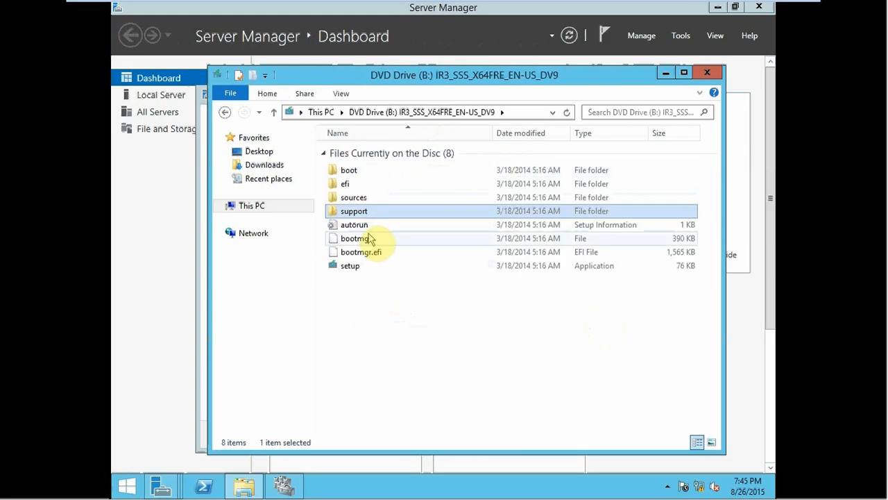
{"action": "double_click", "coordinate": [365, 197]}
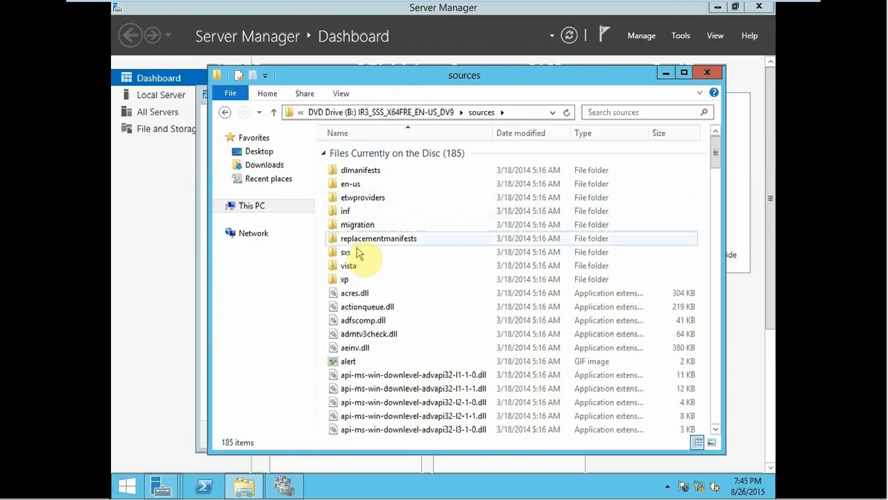
{"action": "double_click", "coordinate": [347, 265]}
{"action": "key", "text": "alt+Left"}
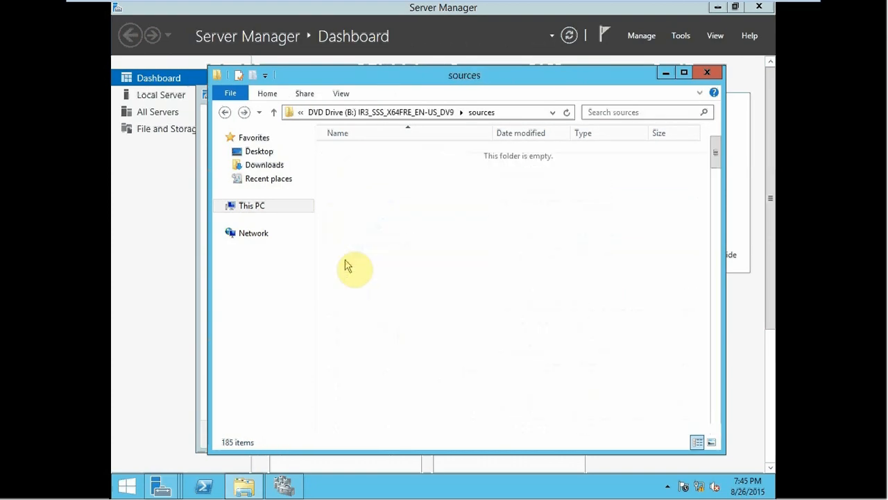
{"action": "key", "text": "Return"}
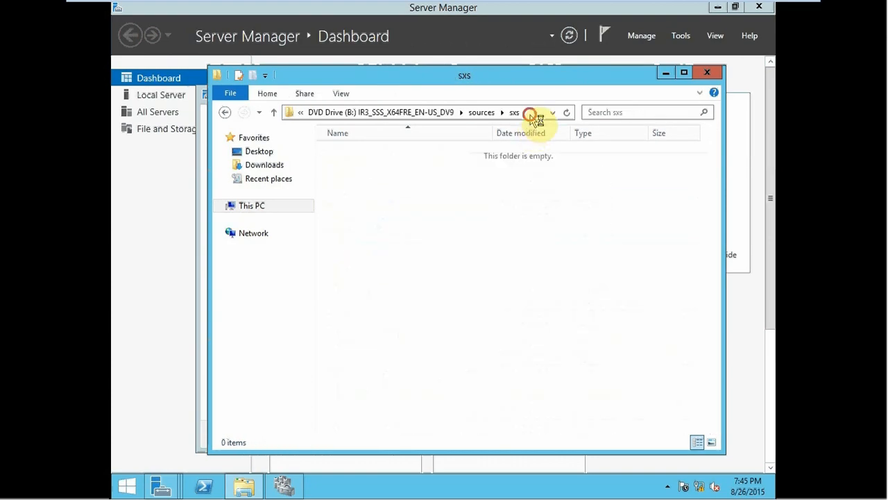
{"action": "left_click", "coordinate": [531, 115]}
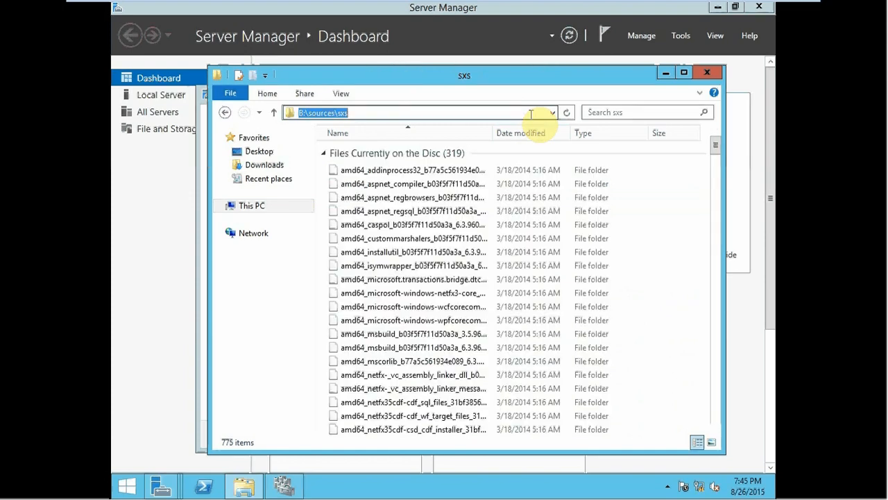
Step: Set the alternate source path to B:\sources\sxs and start installing .NET Framework 3.5 on Node2Geo
{"action": "key", "text": "alt+Tab"}
{"action": "left_click", "coordinate": [352, 392]}
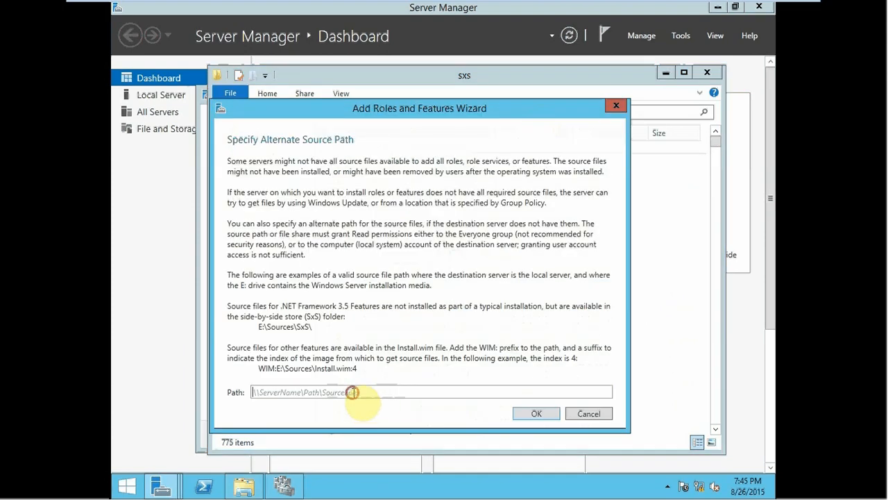
{"action": "left_click", "coordinate": [522, 415]}
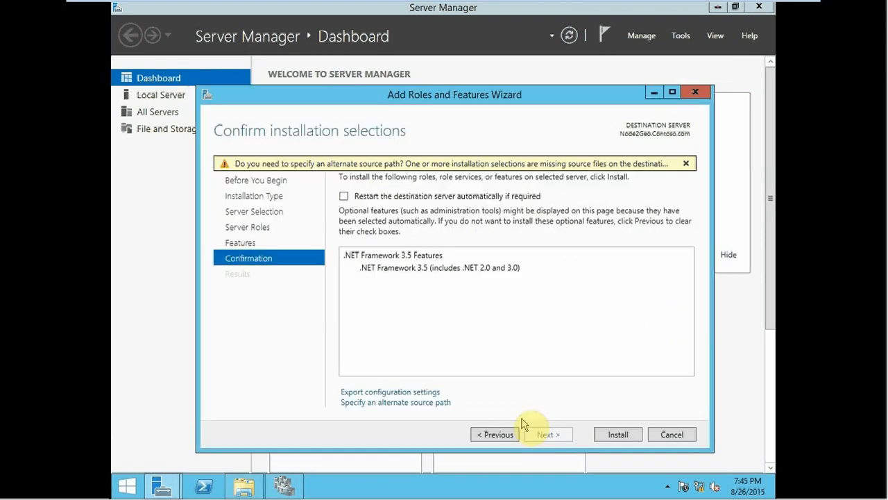
{"action": "left_click", "coordinate": [613, 434]}
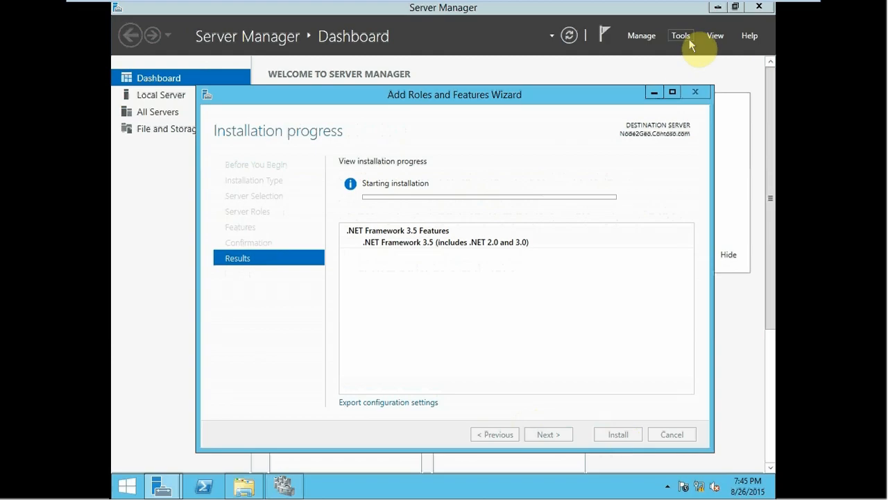
{"action": "left_click", "coordinate": [759, 7]}
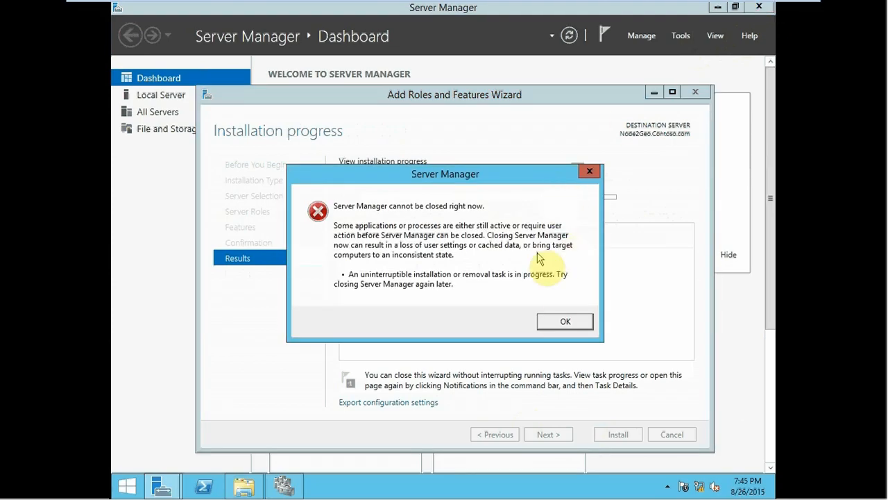
{"action": "left_click", "coordinate": [553, 325]}
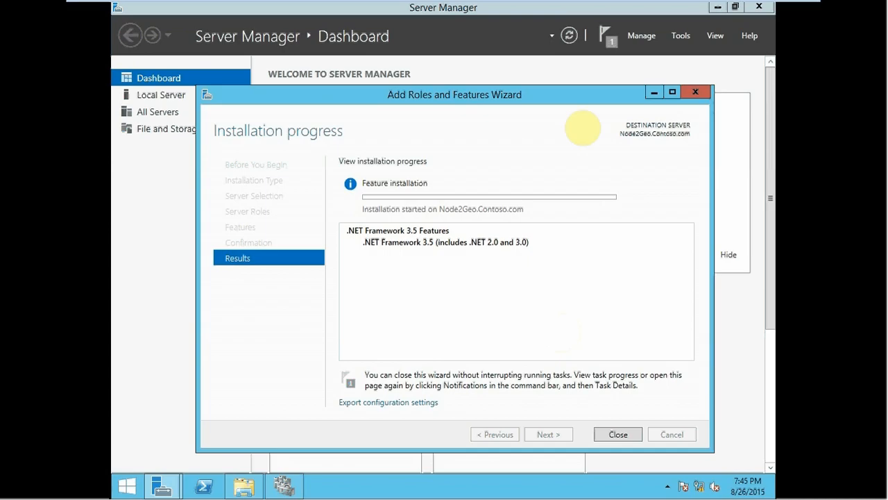
Step: Switch to the Node1Geo virtual machine and close its completed Add Roles and Features Wizard
{"action": "mouse_move", "coordinate": [391, 4]}
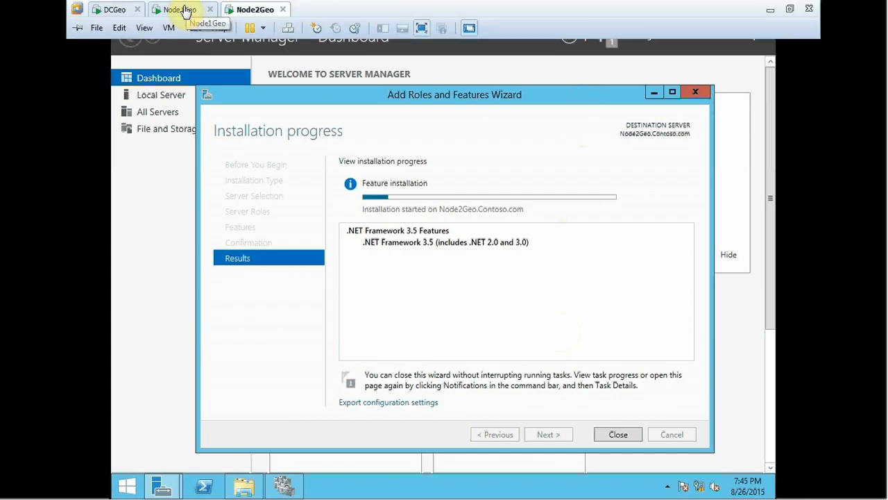
{"action": "left_click", "coordinate": [186, 10]}
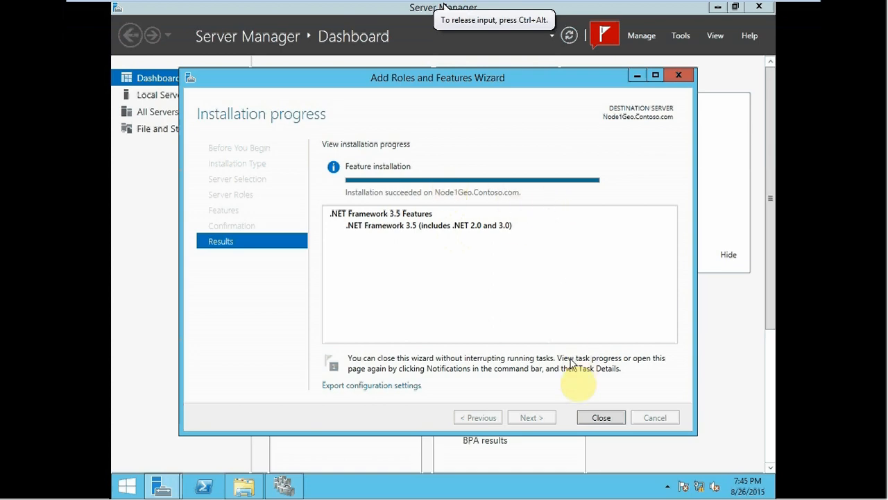
{"action": "left_click", "coordinate": [588, 418]}
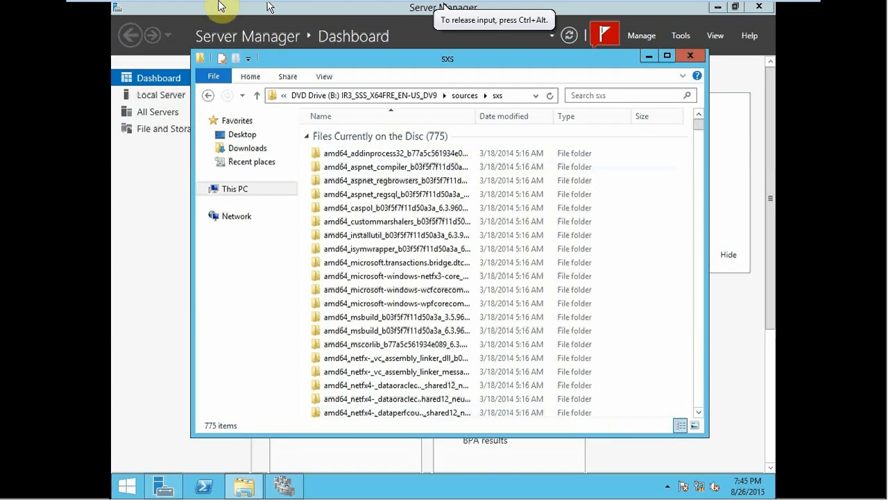
{"action": "mouse_move", "coordinate": [173, 8]}
{"action": "left_click", "coordinate": [95, 28]}
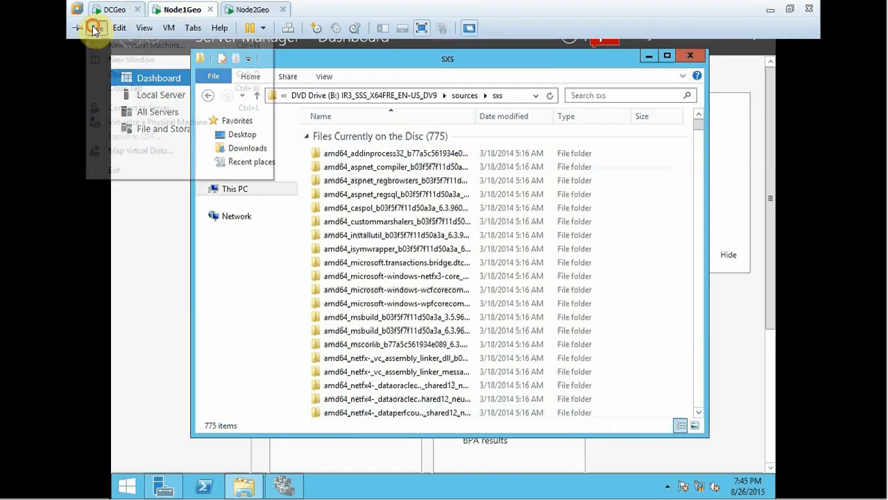
{"action": "mouse_move", "coordinate": [120, 32]}
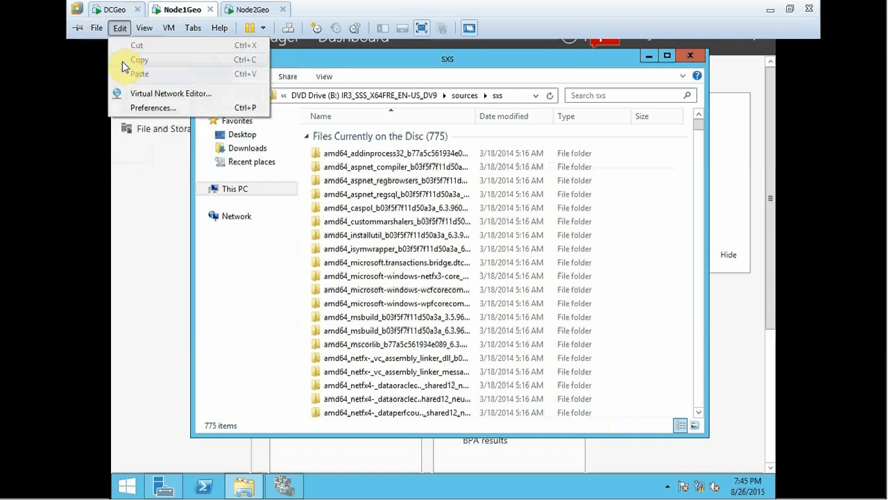
{"action": "left_click", "coordinate": [133, 102]}
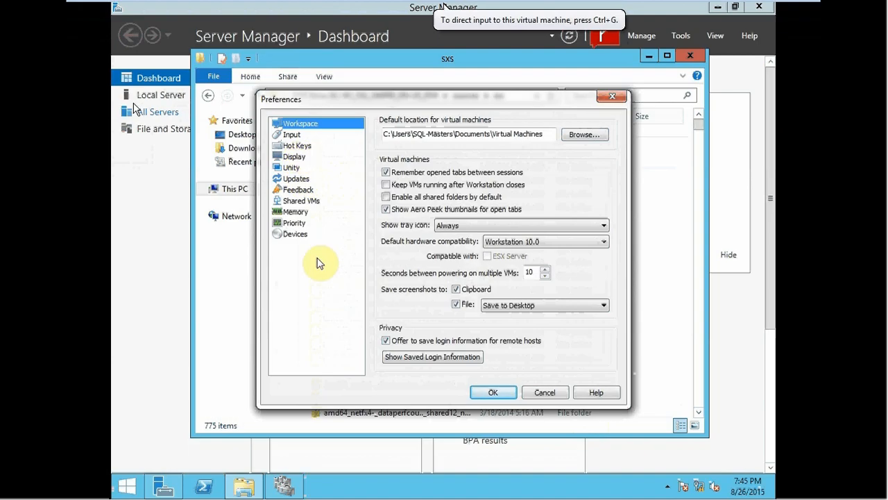
{"action": "left_click", "coordinate": [295, 234]}
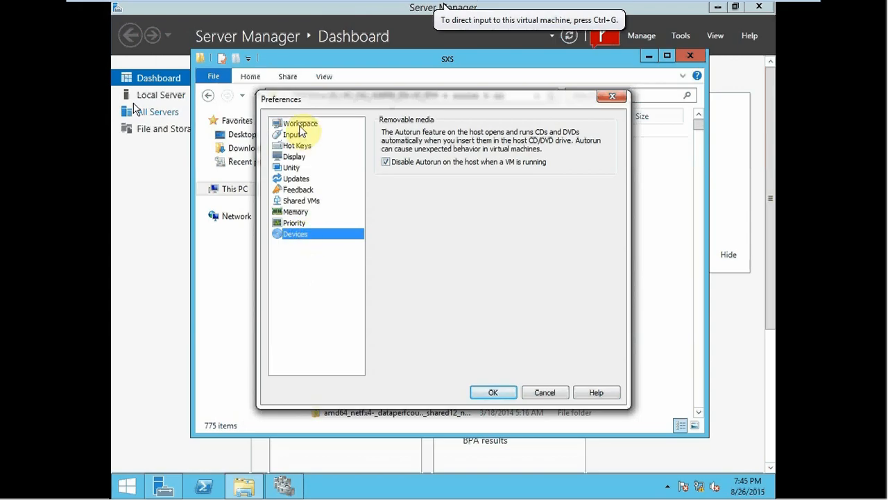
{"action": "key", "text": "Return"}
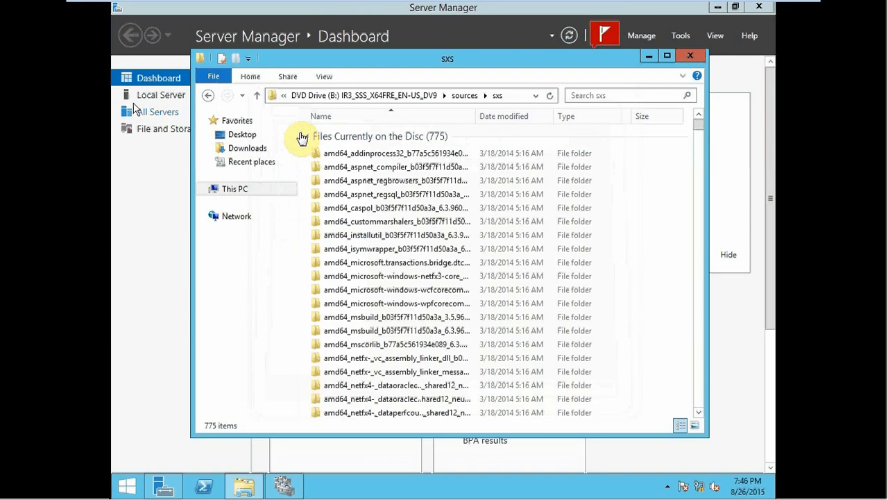
Step: Leave full screen and attach the d-355mse ISO from the MICROSOFT_SQL_SERVER_2014 folder to Node1Geo's CD/DVD drive
{"action": "mouse_move", "coordinate": [756, 9]}
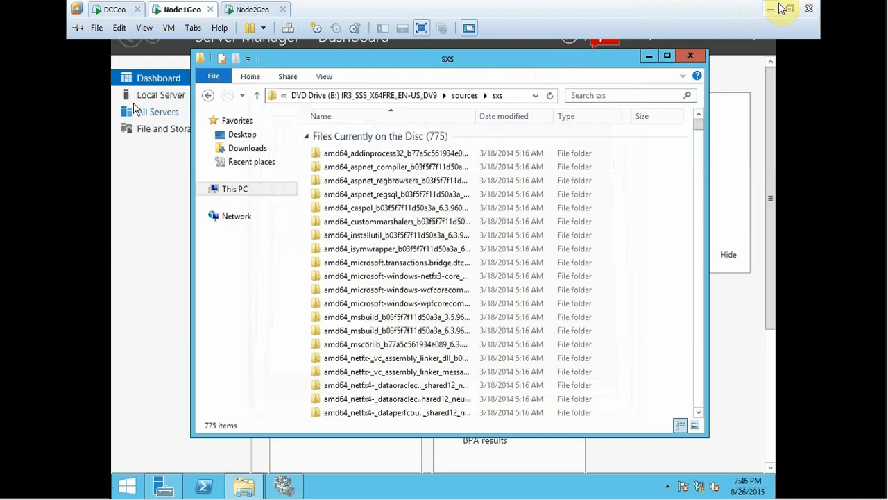
{"action": "left_click", "coordinate": [789, 8]}
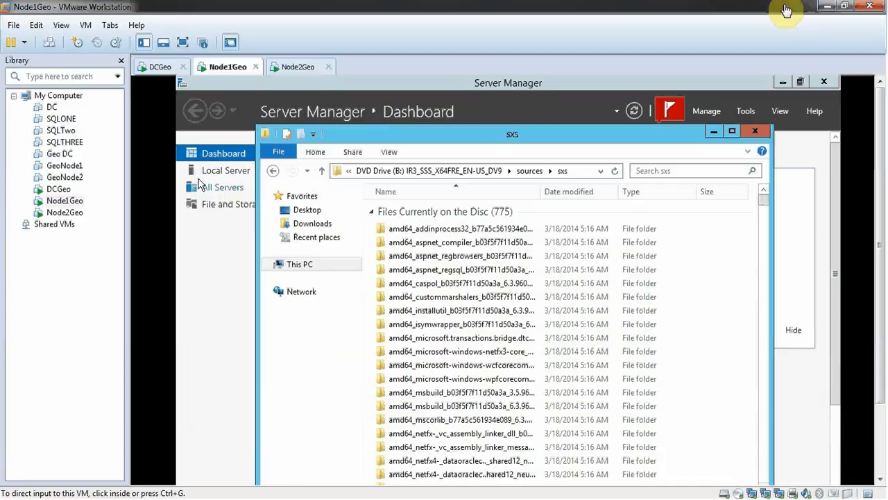
{"action": "right_click", "coordinate": [53, 207]}
{"action": "left_click", "coordinate": [90, 428]}
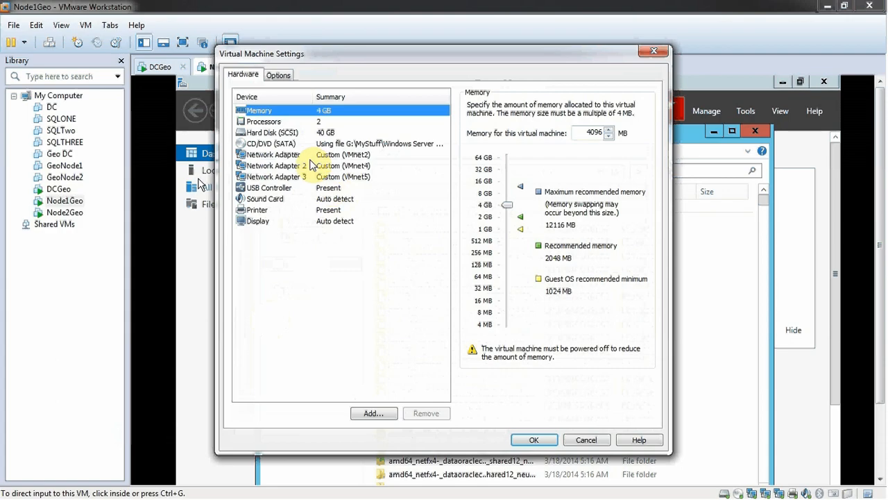
{"action": "left_click", "coordinate": [361, 145]}
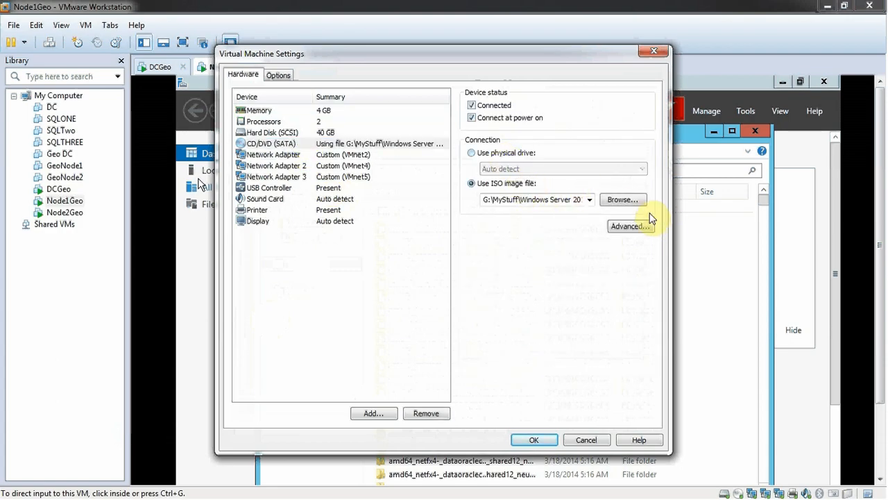
{"action": "left_click", "coordinate": [622, 200]}
{"action": "left_click", "coordinate": [315, 94]}
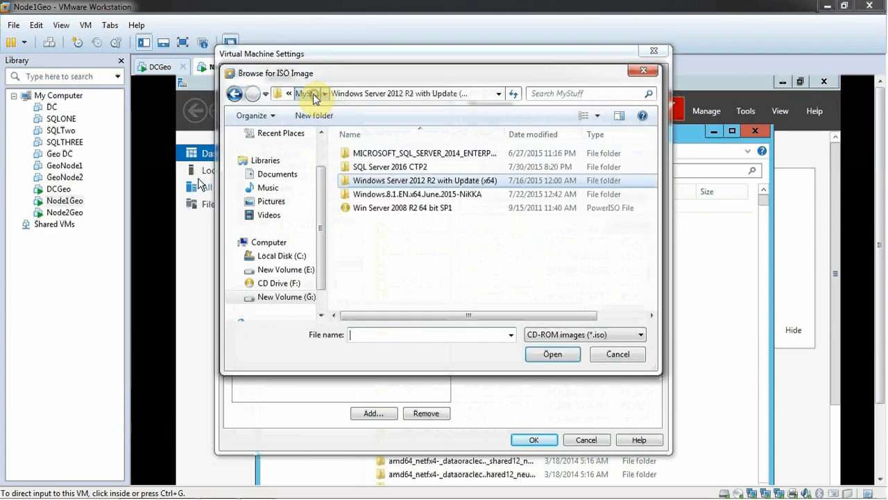
{"action": "double_click", "coordinate": [382, 153]}
{"action": "double_click", "coordinate": [382, 152]}
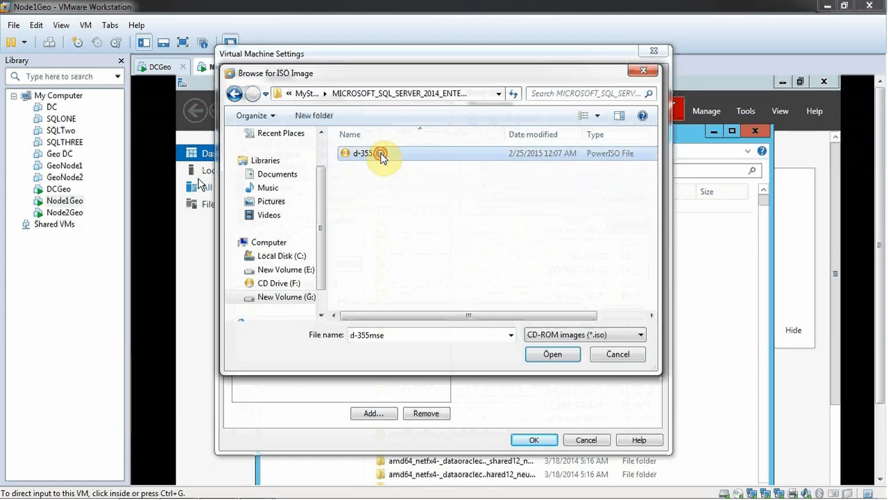
{"action": "left_click", "coordinate": [534, 440]}
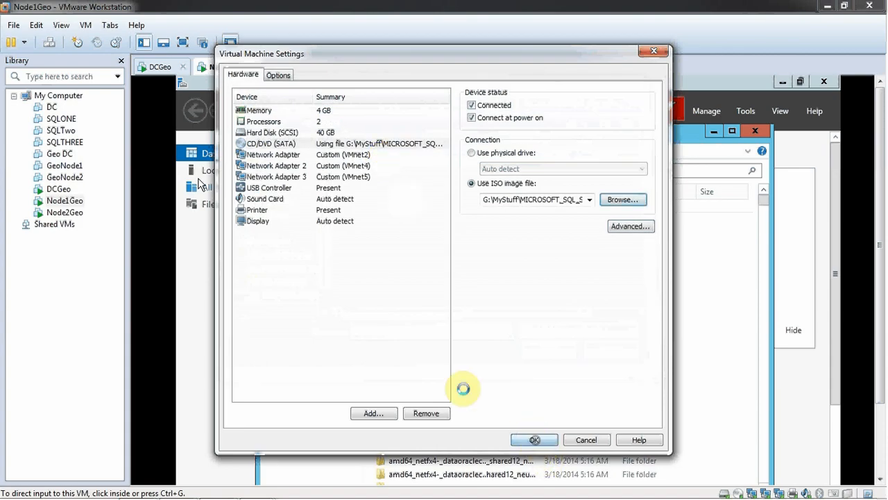
Step: Return Node1Geo to full screen, then clear its desktop by closing File Explorer and Server Manager and minimizing Failover Cluster Manager
{"action": "left_click", "coordinate": [62, 26]}
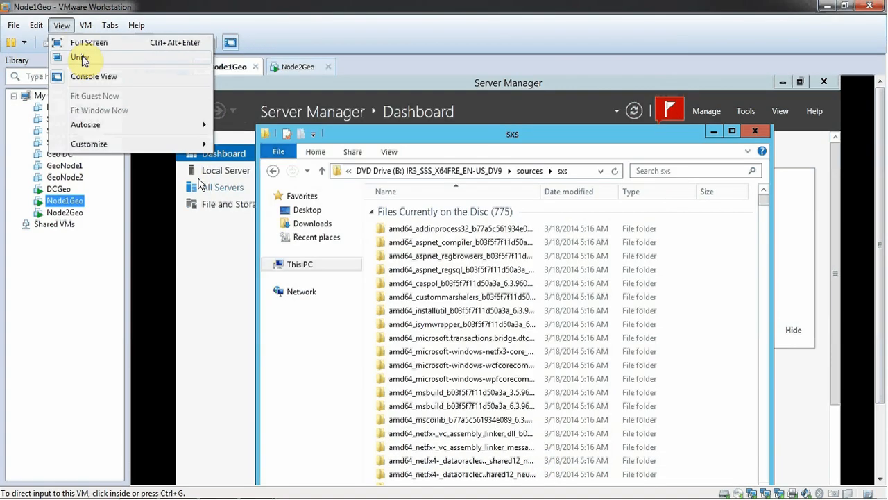
{"action": "left_click", "coordinate": [74, 43]}
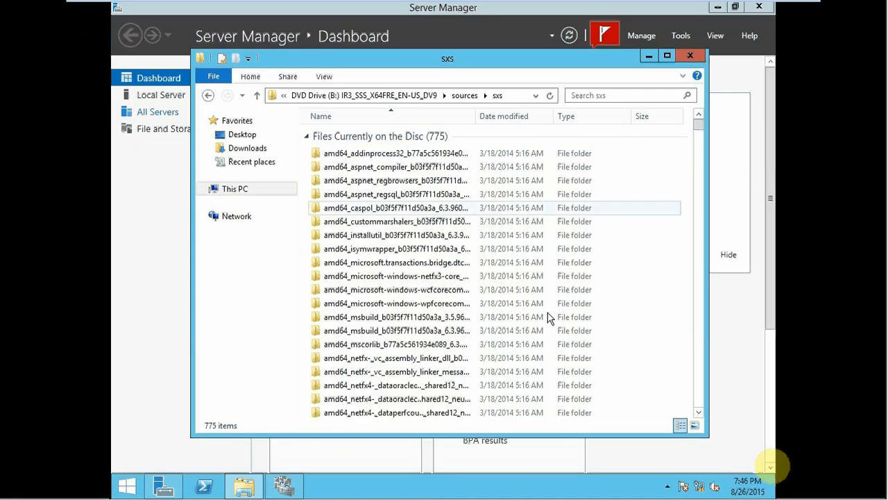
{"action": "left_click", "coordinate": [689, 55]}
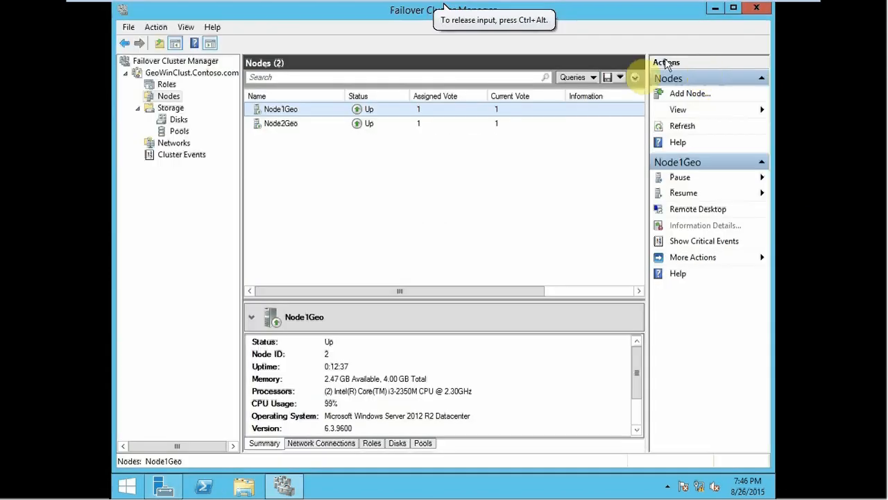
{"action": "left_click", "coordinate": [715, 9]}
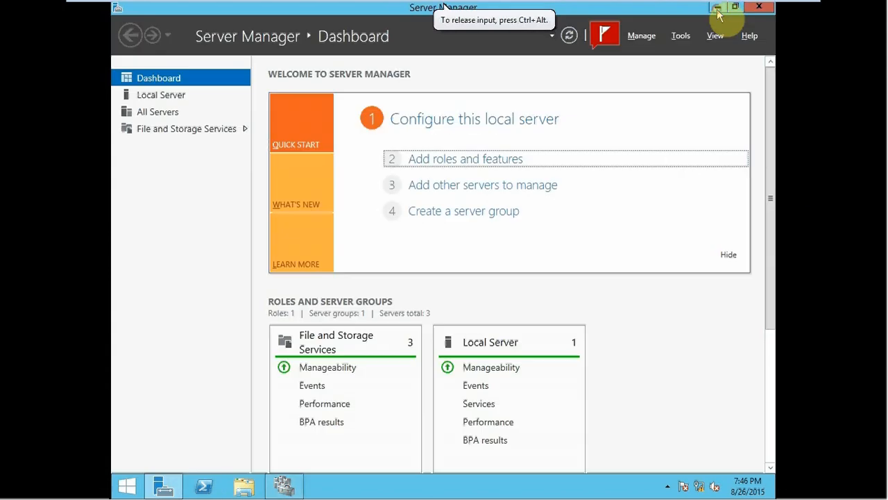
{"action": "left_click", "coordinate": [759, 8]}
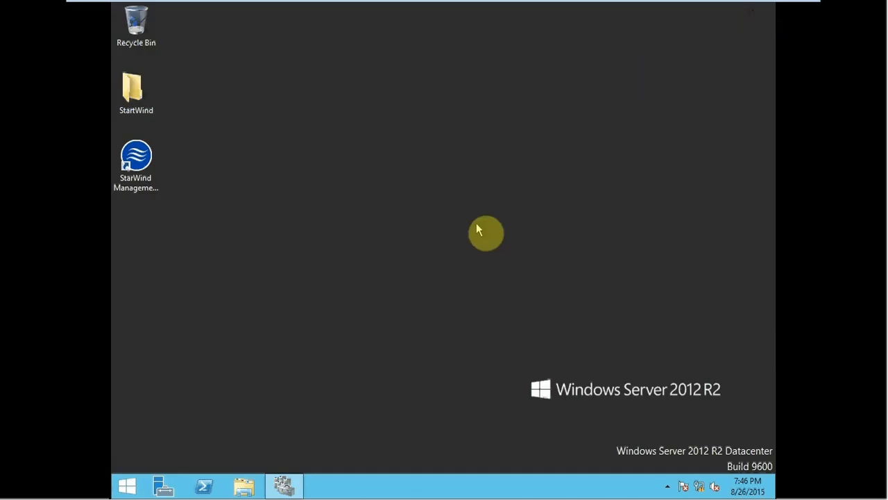
Step: Open File Explorer on Node1Geo and launch SQL Server 2014 setup from DVD Drive (B:)
{"action": "key", "text": "super+e"}
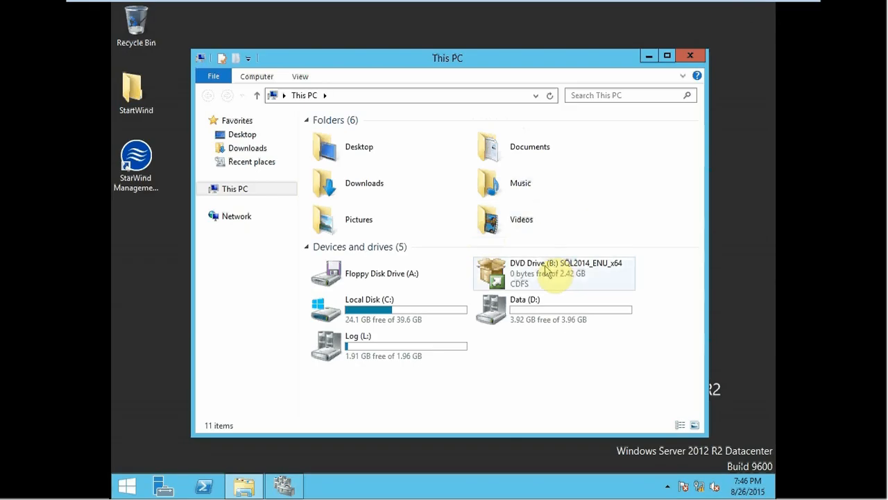
{"action": "left_click", "coordinate": [546, 268]}
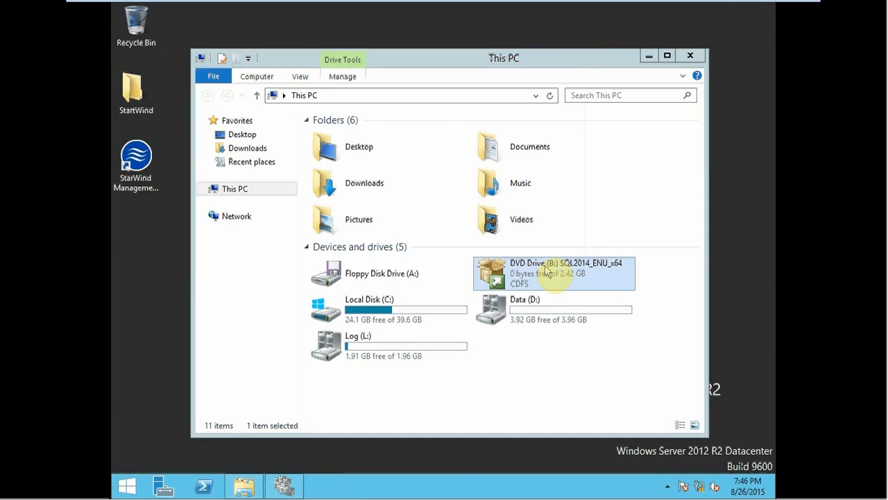
{"action": "double_click", "coordinate": [546, 271]}
Step: Check the .NET Framework 3.5 installation progress on Node2Geo, then return to Node1Geo
{"action": "mouse_move", "coordinate": [418, 7]}
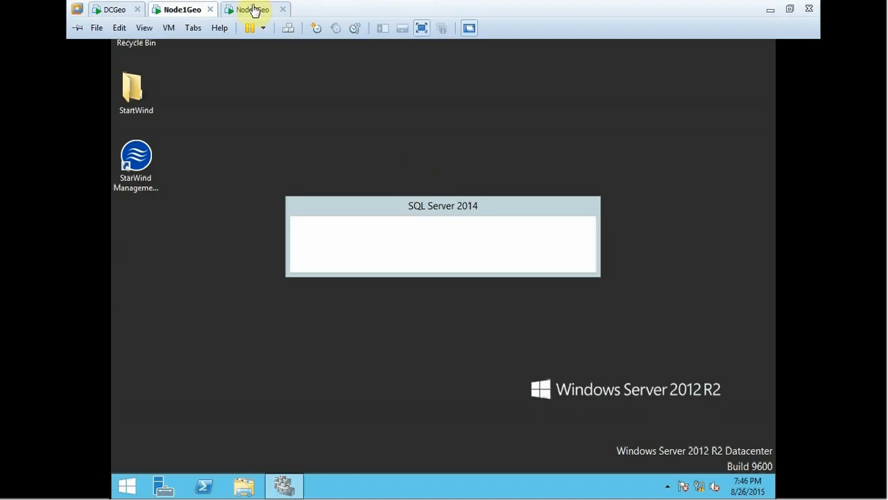
{"action": "left_click", "coordinate": [251, 12]}
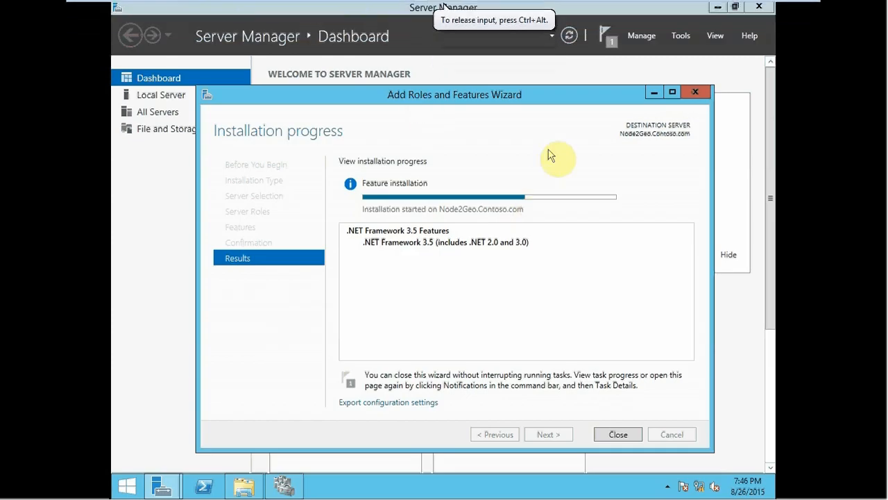
{"action": "left_click", "coordinate": [201, 11]}
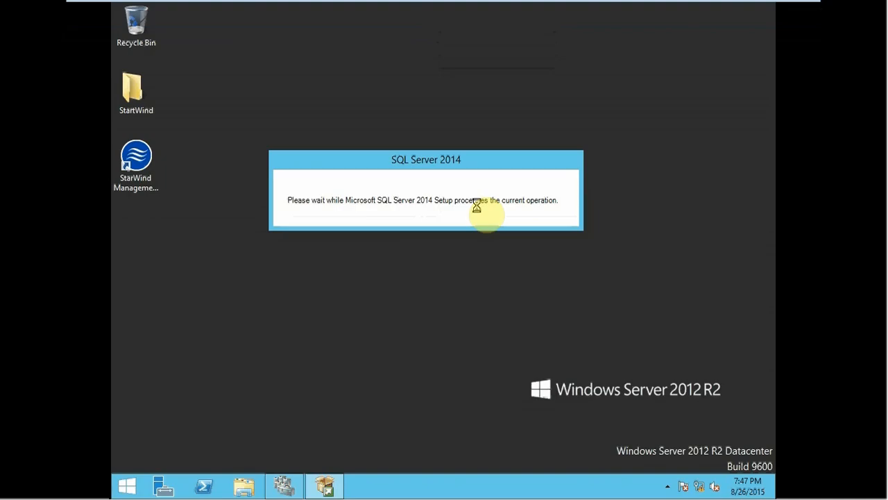
Step: Switch to the Node2Geo virtual machine and close its completed Add Roles and Features Wizard
{"action": "mouse_move", "coordinate": [476, 3]}
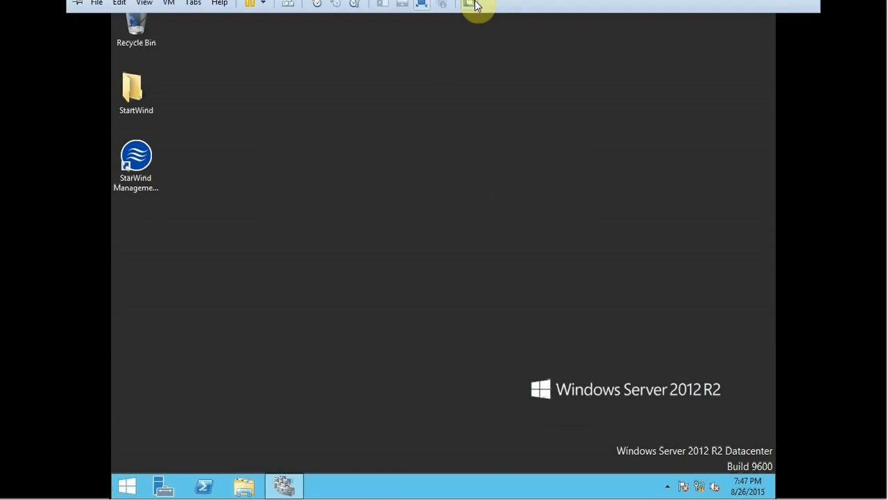
{"action": "left_click", "coordinate": [240, 8]}
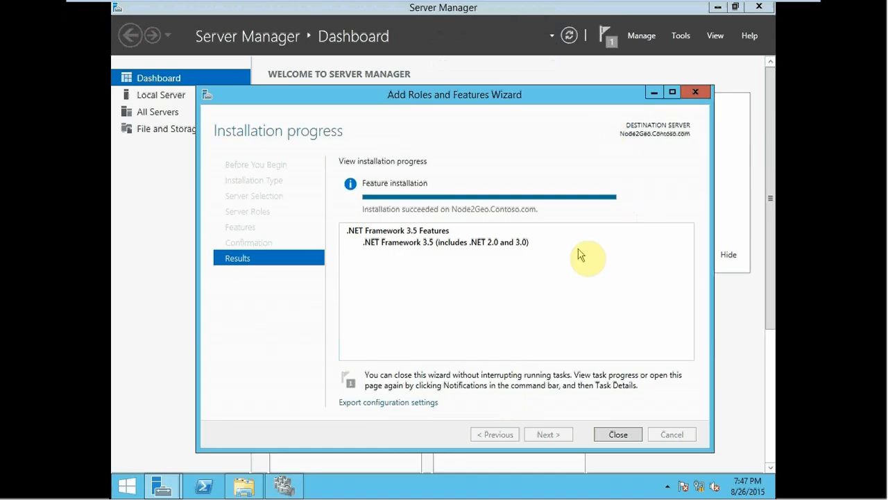
{"action": "left_click", "coordinate": [616, 435]}
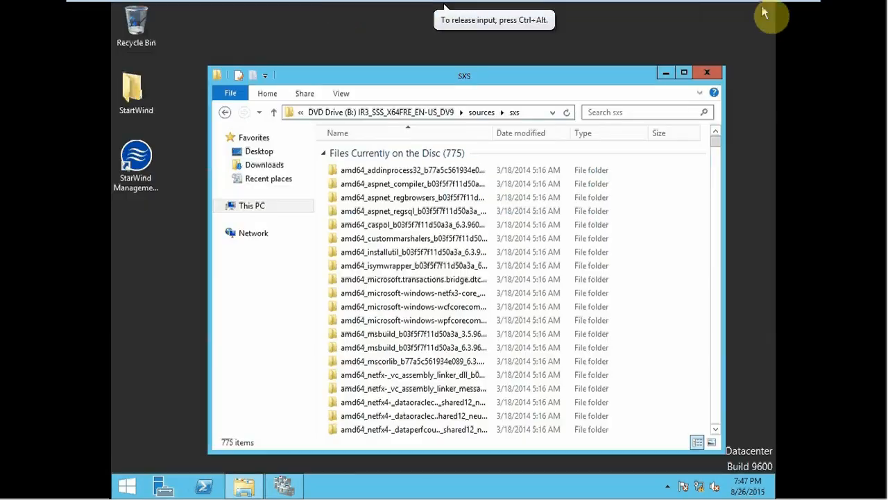
Step: Leave full screen and attach the d-355mse ISO from the MICROSOFT_SQL_SERVER_2014 folder to Node2Geo's CD/DVD drive
{"action": "mouse_move", "coordinate": [340, 4]}
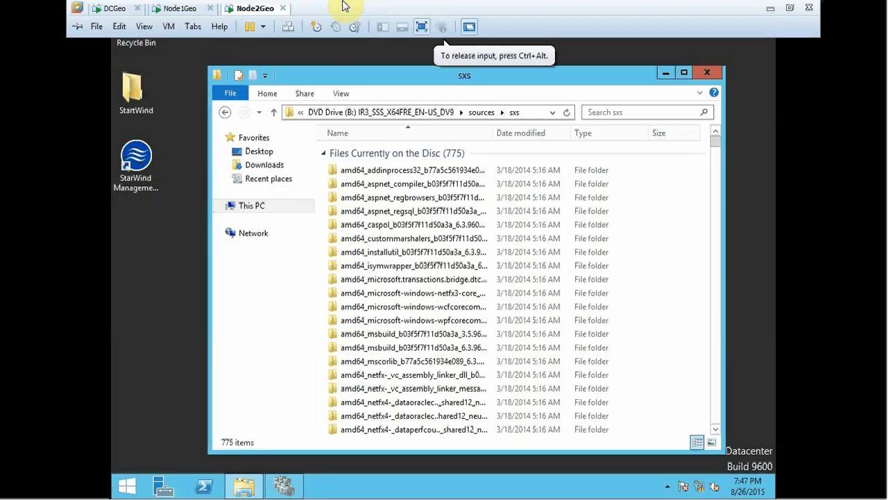
{"action": "left_click", "coordinate": [790, 9]}
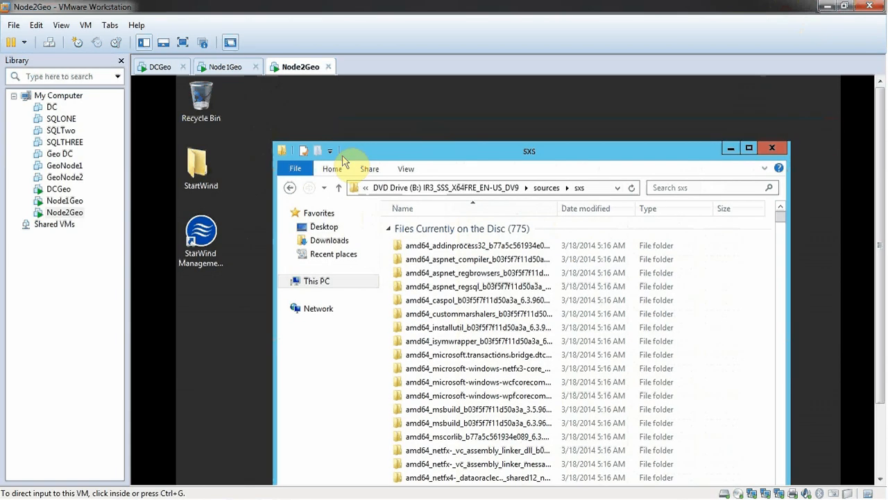
{"action": "right_click", "coordinate": [65, 212]}
{"action": "left_click", "coordinate": [110, 440]}
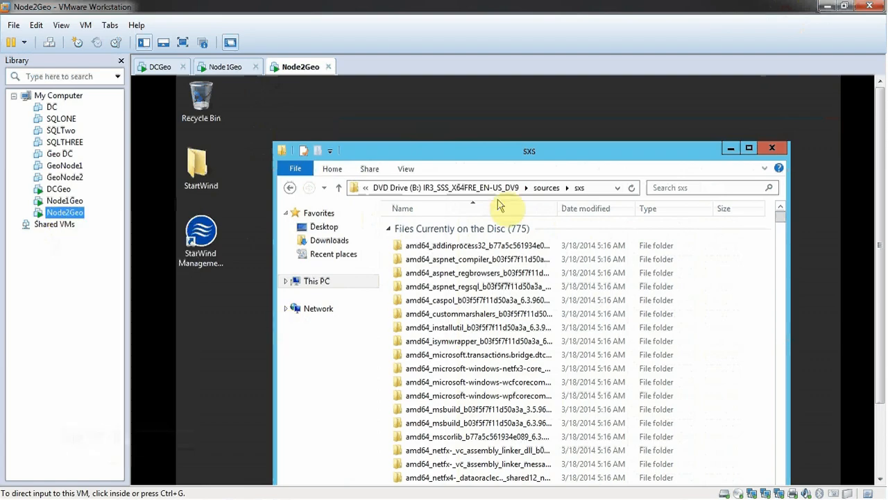
{"action": "left_click", "coordinate": [290, 144]}
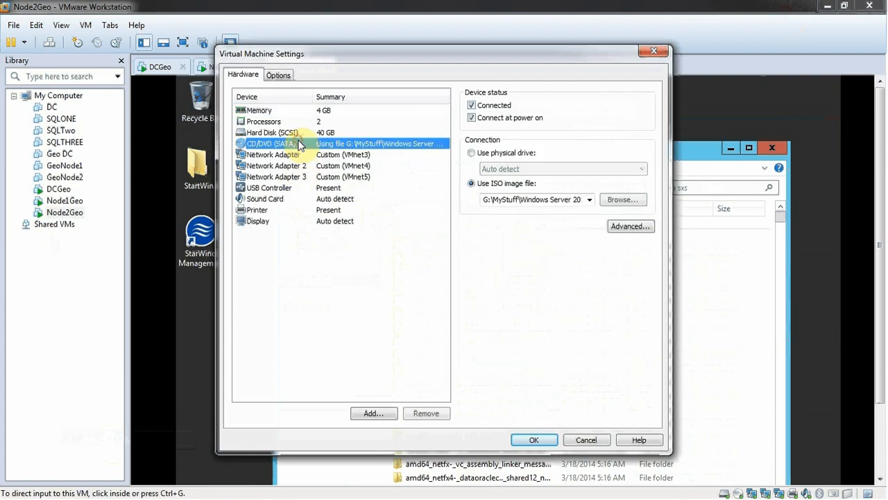
{"action": "left_click", "coordinate": [619, 199]}
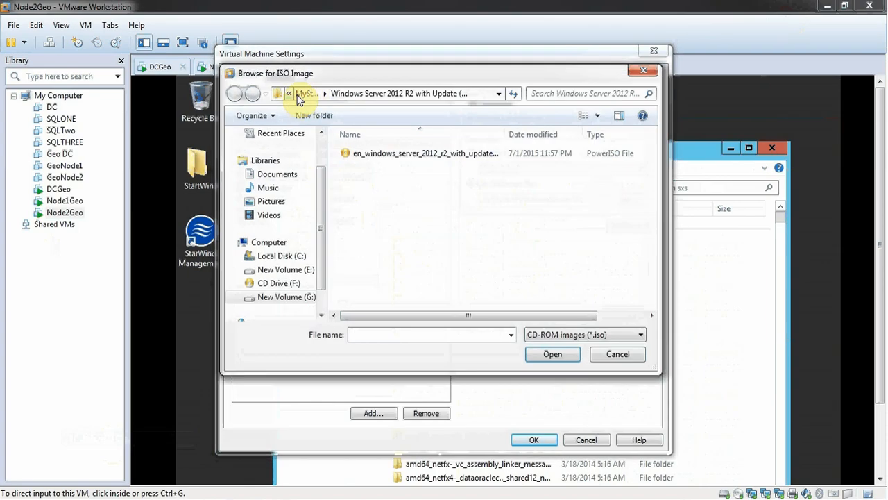
{"action": "left_click", "coordinate": [294, 93]}
{"action": "double_click", "coordinate": [373, 153]}
{"action": "left_click", "coordinate": [368, 150]}
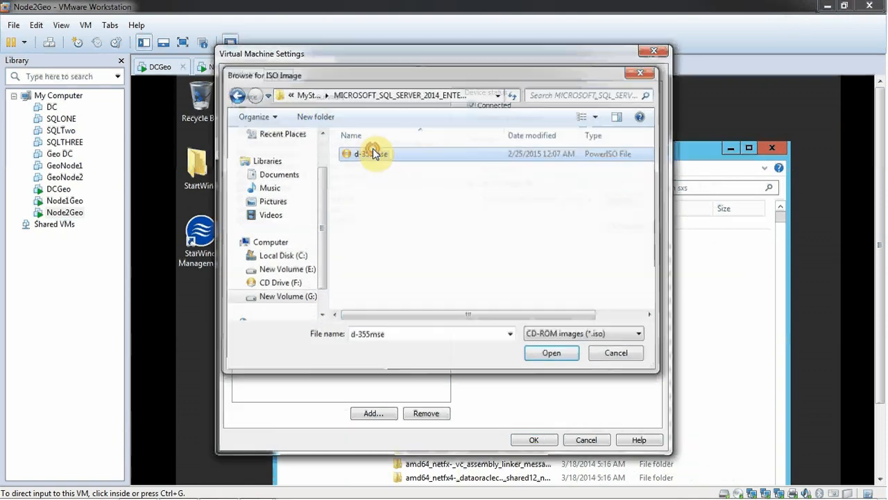
{"action": "left_click", "coordinate": [535, 352]}
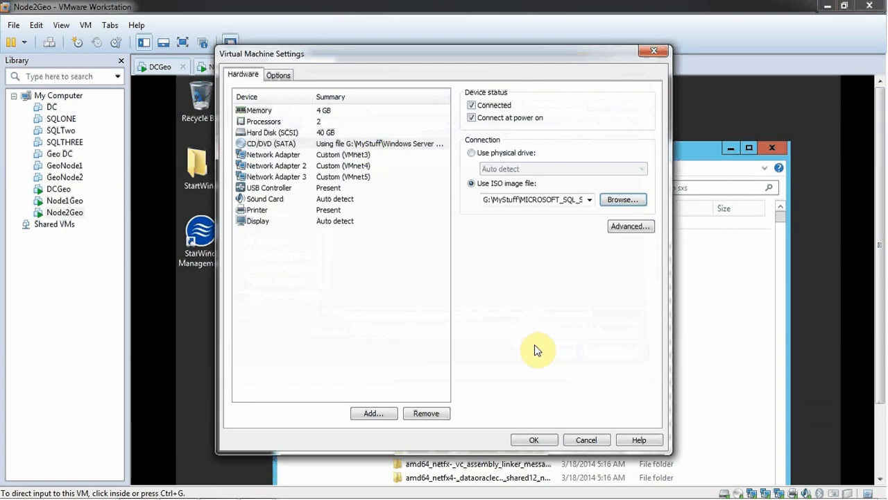
{"action": "left_click", "coordinate": [533, 437]}
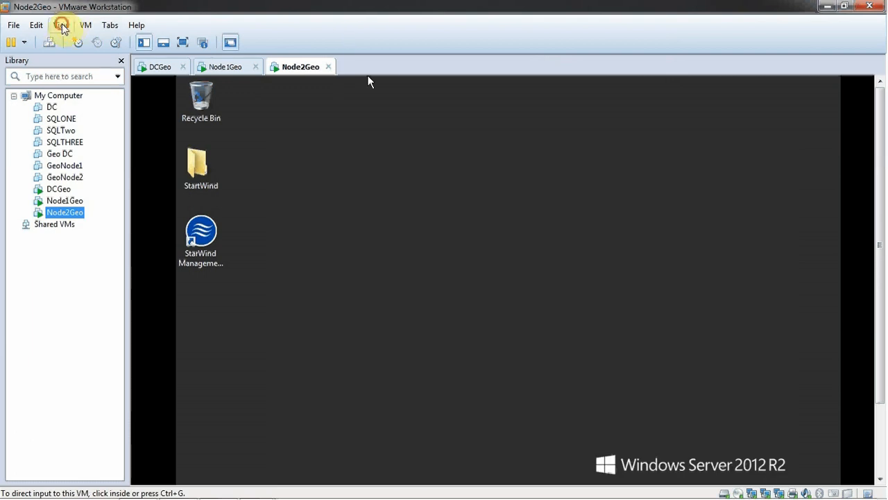
Step: Return to full screen, switch to Node1Geo and start a new SQL Server failover cluster installation from its SQL Server Installation Center
{"action": "left_click", "coordinate": [61, 26]}
{"action": "left_click", "coordinate": [75, 40]}
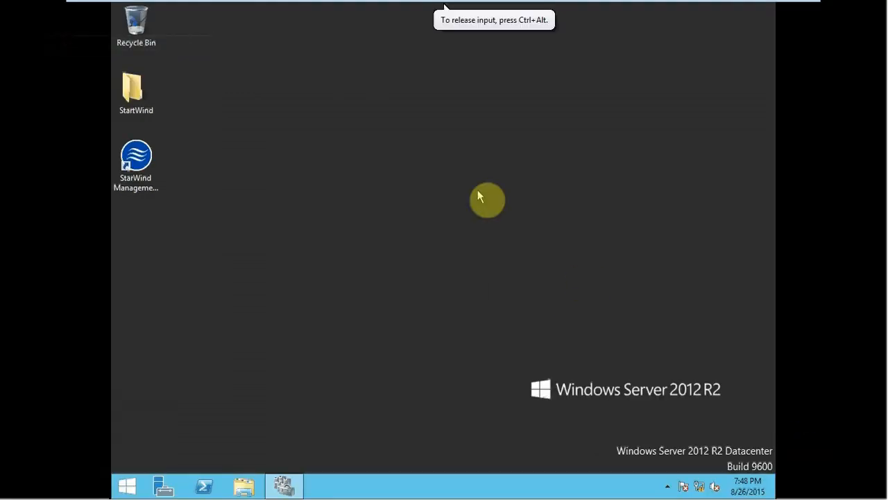
{"action": "mouse_move", "coordinate": [287, 5]}
{"action": "left_click", "coordinate": [174, 9]}
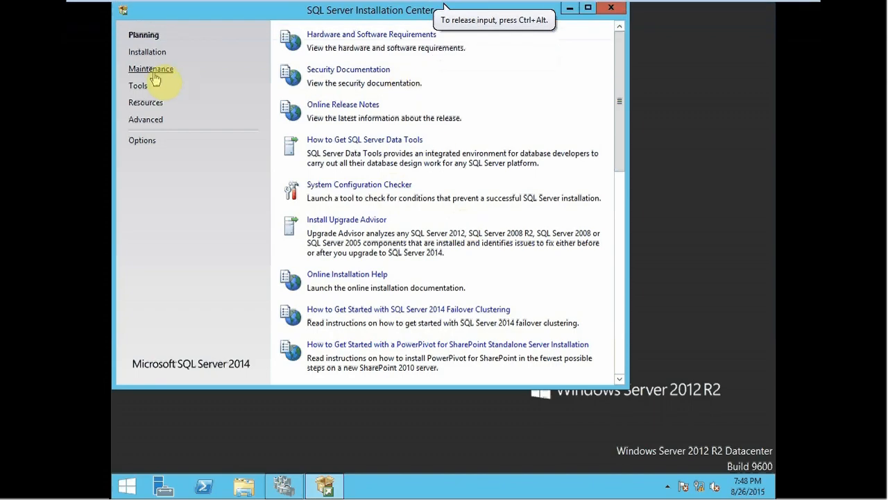
{"action": "left_click", "coordinate": [149, 53]}
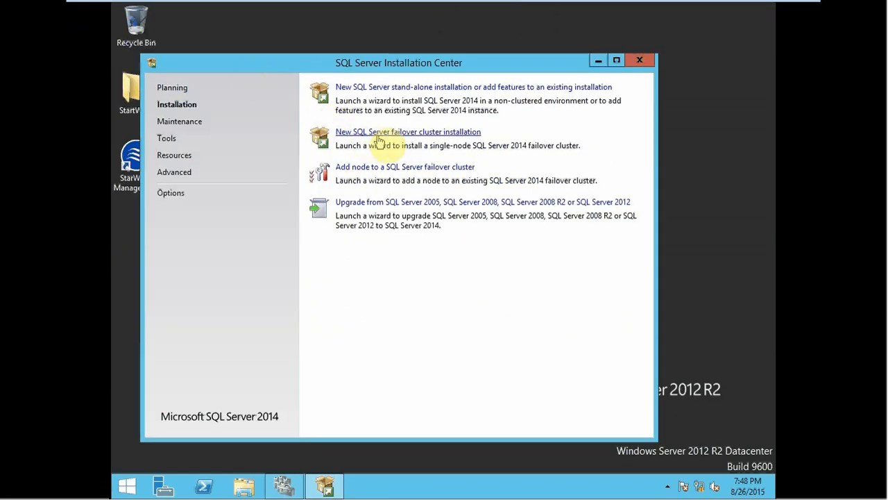
{"action": "left_click", "coordinate": [379, 136]}
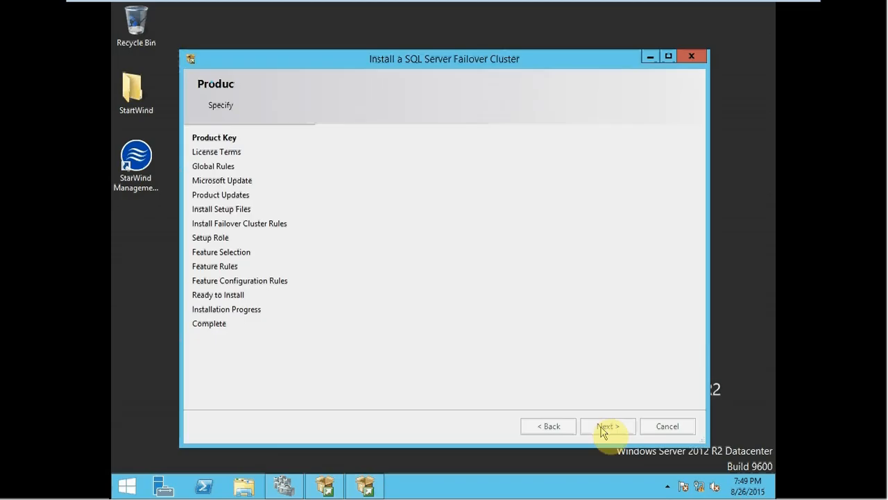
Step: Continue past the product key page, accept the license terms, and proceed with the Microsoft Update check left off
{"action": "left_click", "coordinate": [603, 426]}
{"action": "left_click", "coordinate": [382, 299]}
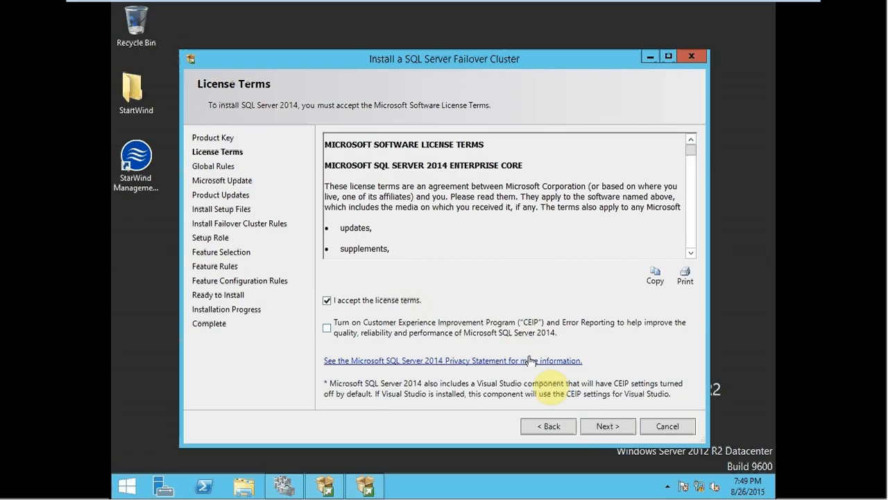
{"action": "left_click", "coordinate": [616, 429]}
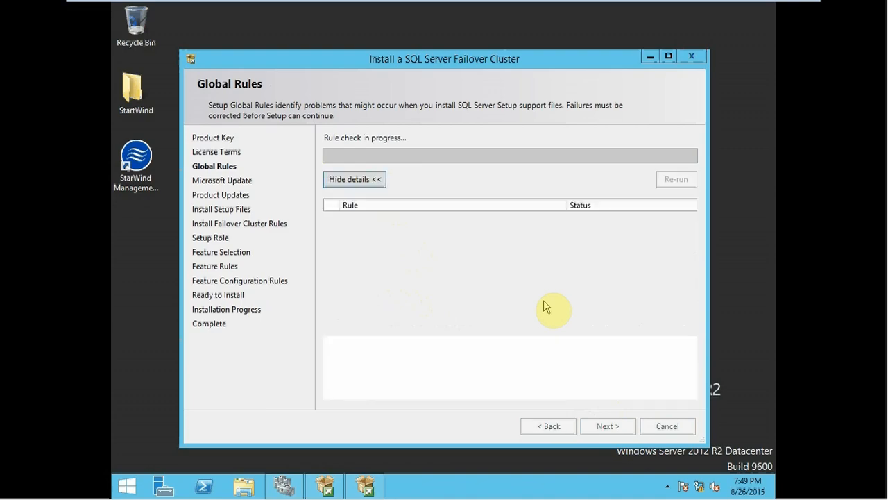
{"action": "left_click", "coordinate": [606, 429]}
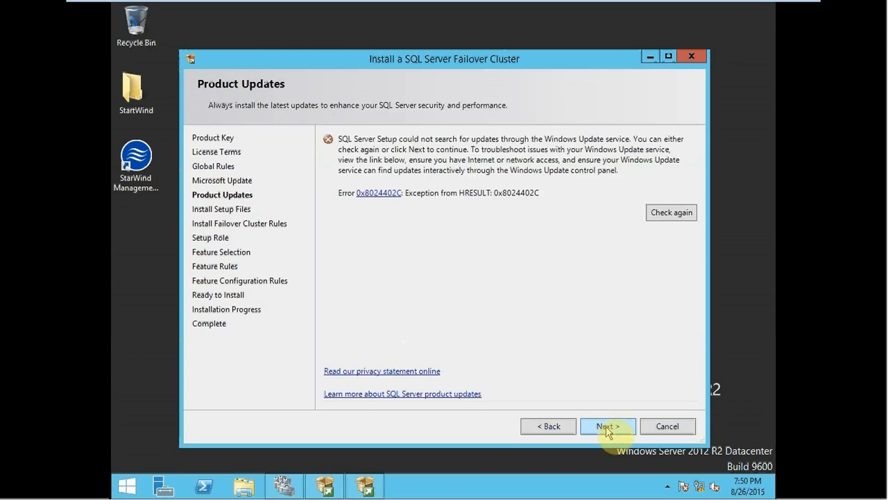
Step: Continue past the product updates, review the failover cluster rule details, and proceed with the SQL Server Feature Installation role
{"action": "left_click", "coordinate": [606, 428]}
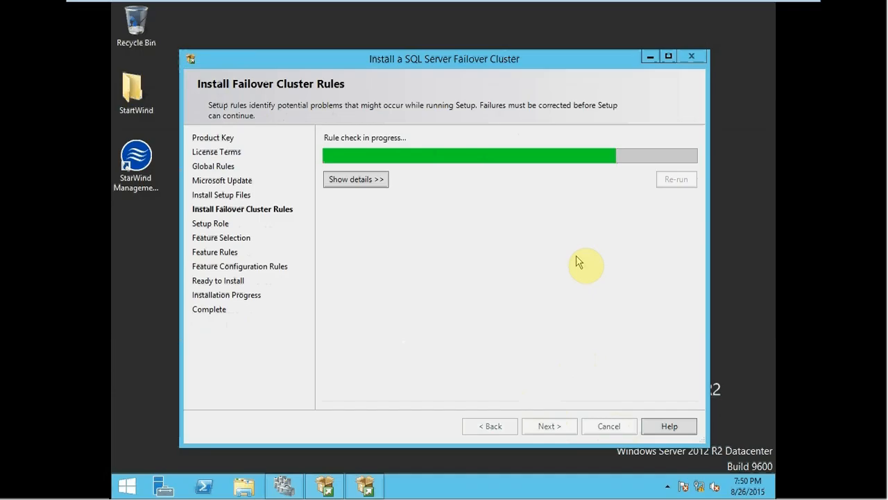
{"action": "left_click", "coordinate": [364, 181]}
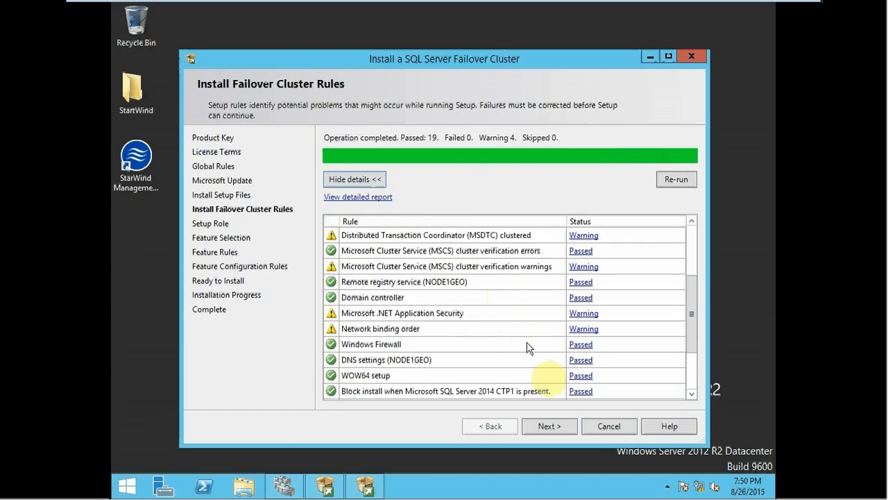
{"action": "left_click", "coordinate": [562, 427]}
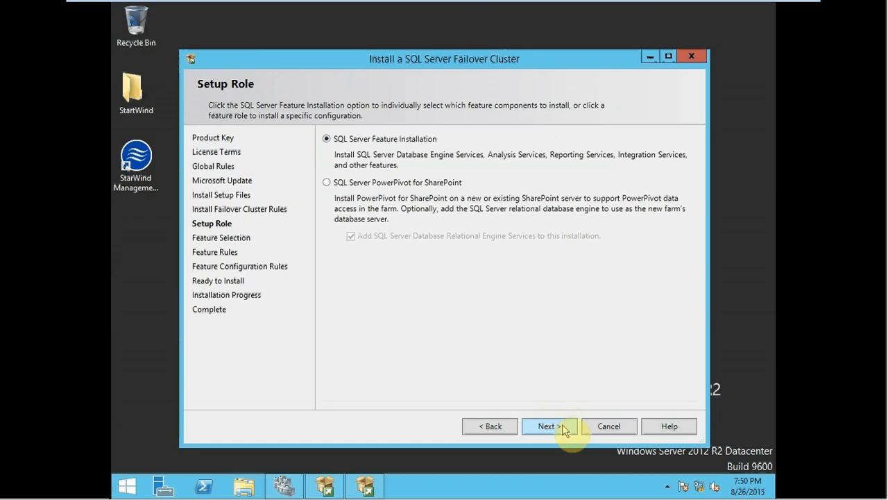
{"action": "left_click", "coordinate": [564, 429]}
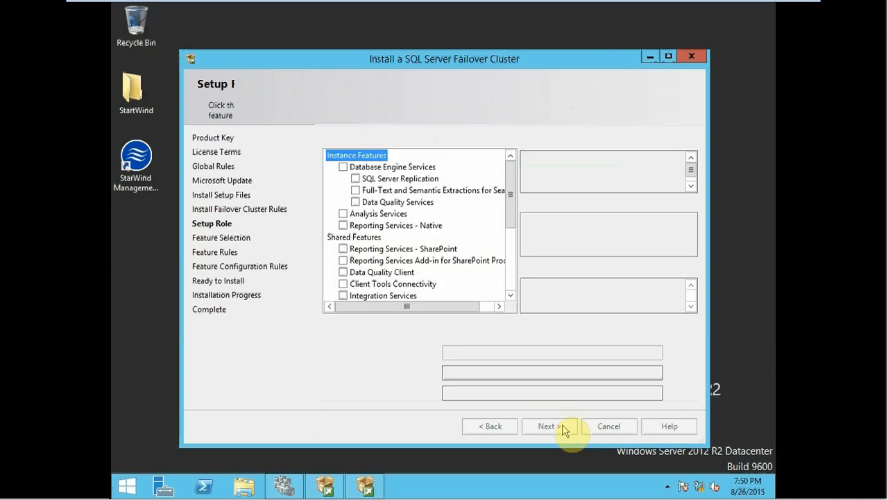
Step: Select Database Engine Services, Client Tools Connectivity and Management Tools - Basic as the features to install, and proceed to the instance configuration
{"action": "left_click", "coordinate": [346, 167]}
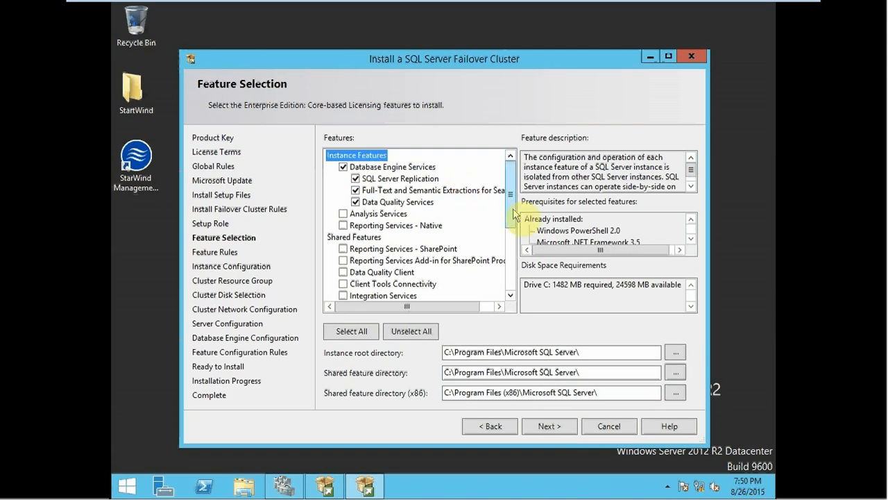
{"action": "left_click", "coordinate": [511, 300]}
{"action": "left_click", "coordinate": [511, 300]}
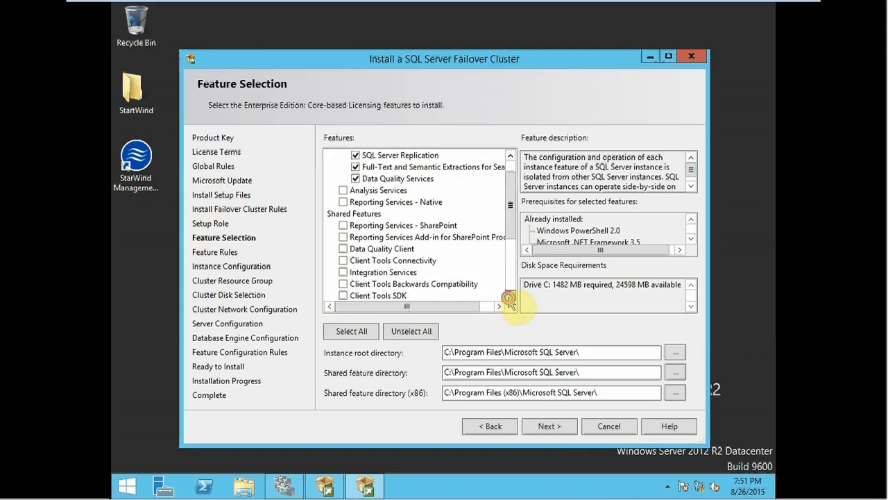
{"action": "left_click", "coordinate": [511, 300]}
{"action": "left_click", "coordinate": [511, 300]}
{"action": "left_click", "coordinate": [343, 236]}
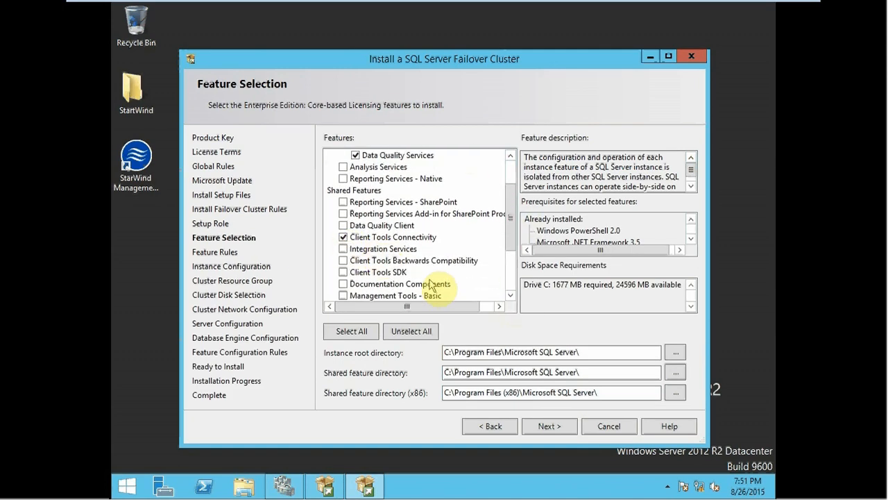
{"action": "left_click", "coordinate": [510, 296]}
{"action": "left_click", "coordinate": [511, 296]}
{"action": "left_click", "coordinate": [511, 296]}
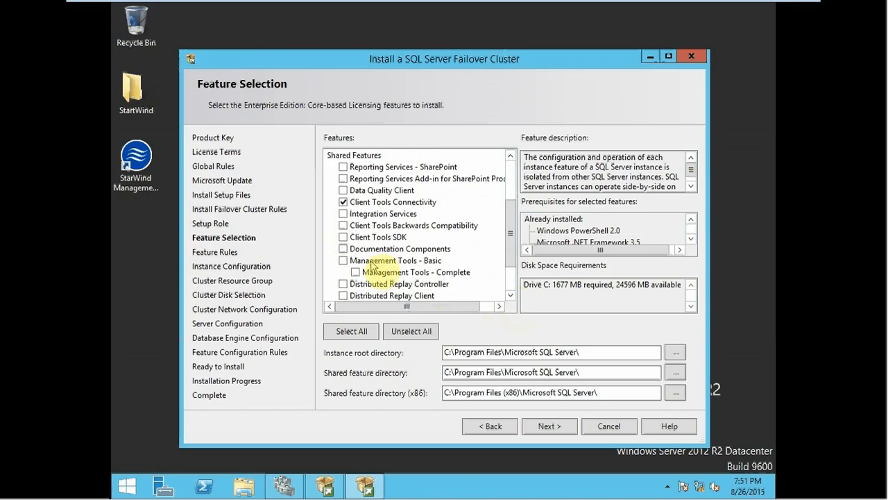
{"action": "left_click", "coordinate": [343, 260]}
{"action": "left_click", "coordinate": [548, 427]}
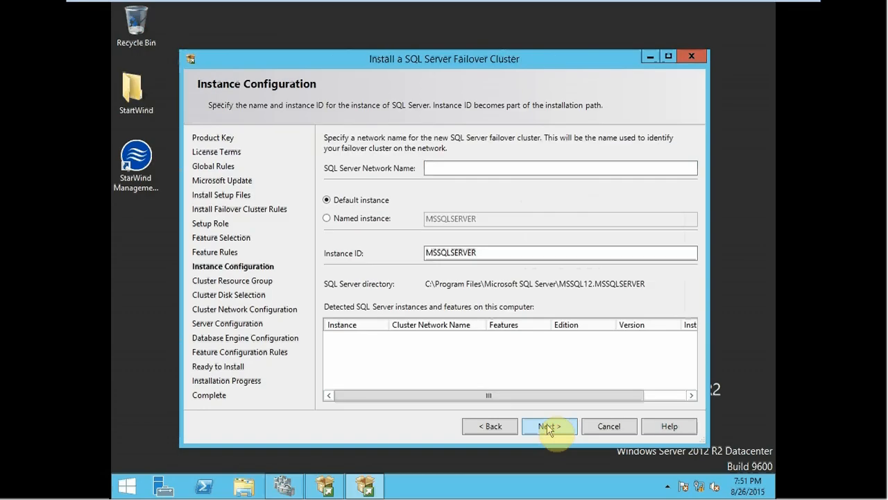
Step: Set the SQL Server network name to SQlGeoClust with the default instance, and accept the SQL Server (MSSQLSERVER) cluster resource group
{"action": "left_click", "coordinate": [432, 167]}
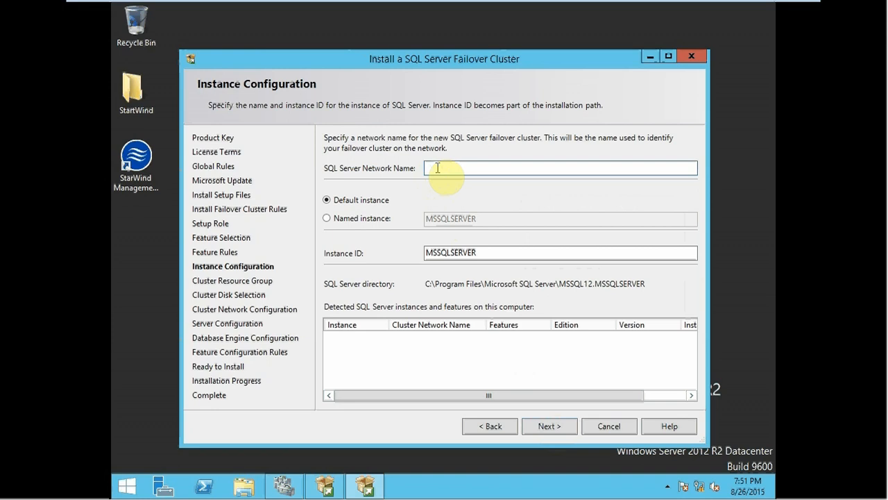
{"action": "type", "text": "SQLGeoClust"}
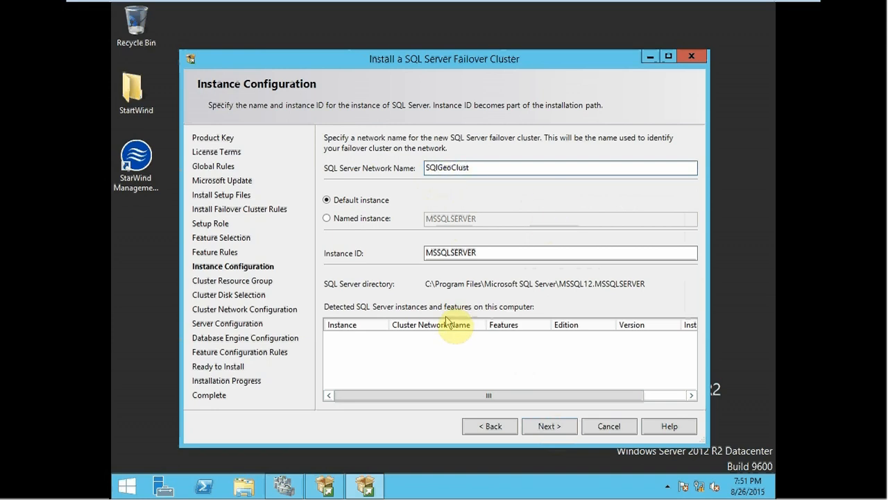
{"action": "left_click", "coordinate": [560, 428]}
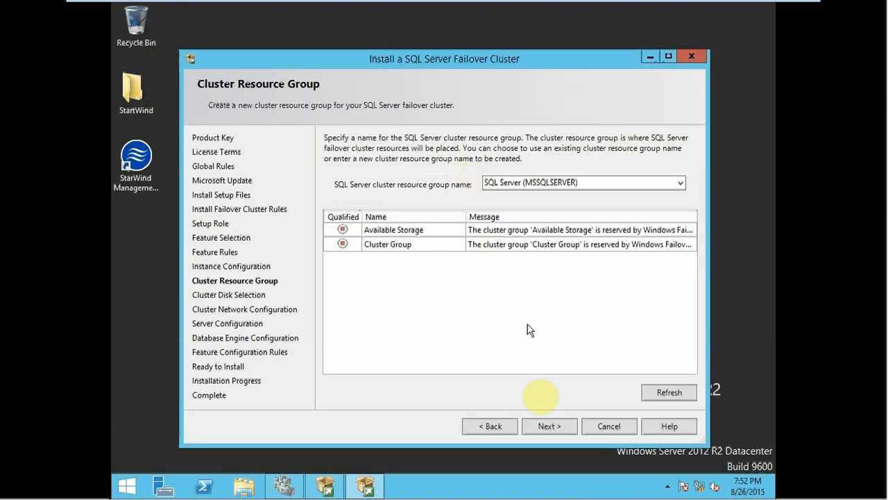
{"action": "left_click", "coordinate": [539, 426]}
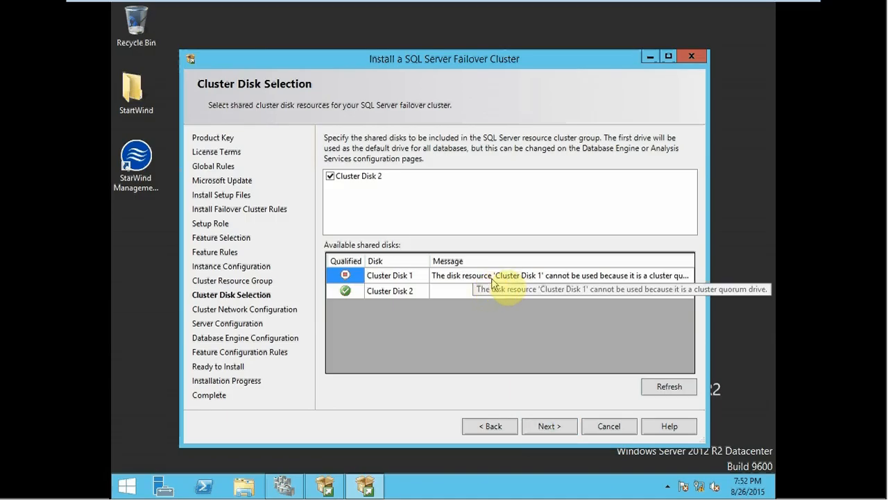
Step: Switch to Failover Cluster Manager and examine what Cluster Disk 1 and Cluster Disk 2 are assigned to
{"action": "left_click", "coordinate": [284, 484]}
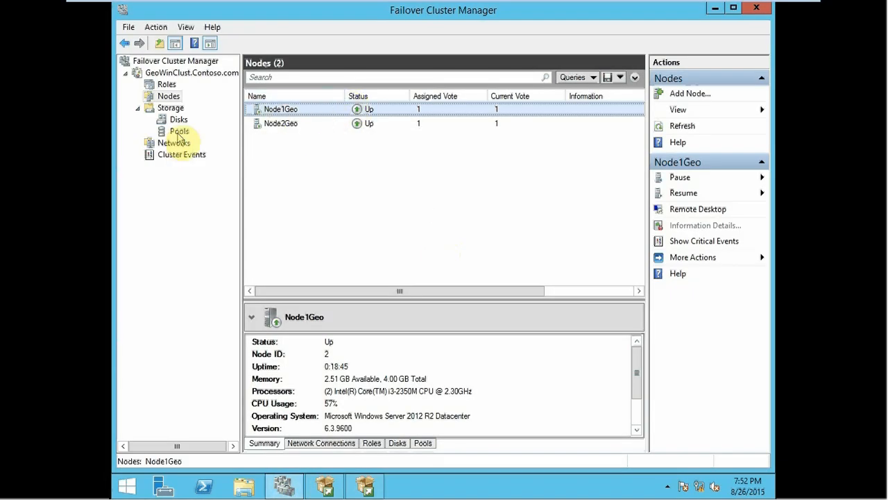
{"action": "left_click", "coordinate": [179, 119]}
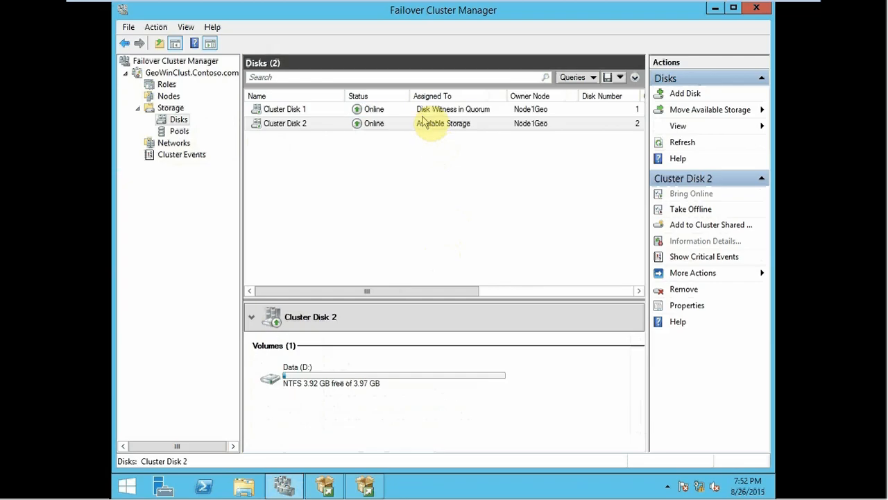
{"action": "left_click", "coordinate": [424, 111]}
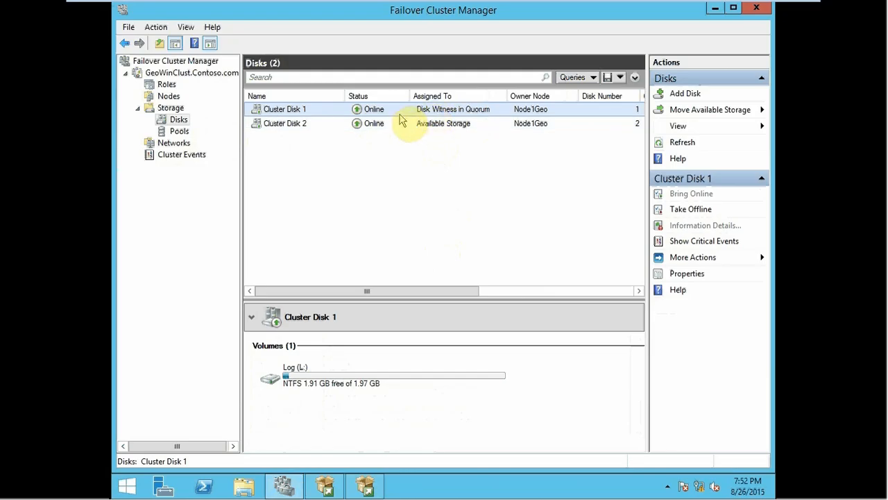
Step: Reconfigure the quorum settings of the GeoWinClust cluster so that no quorum witness is configured
{"action": "left_click", "coordinate": [167, 74]}
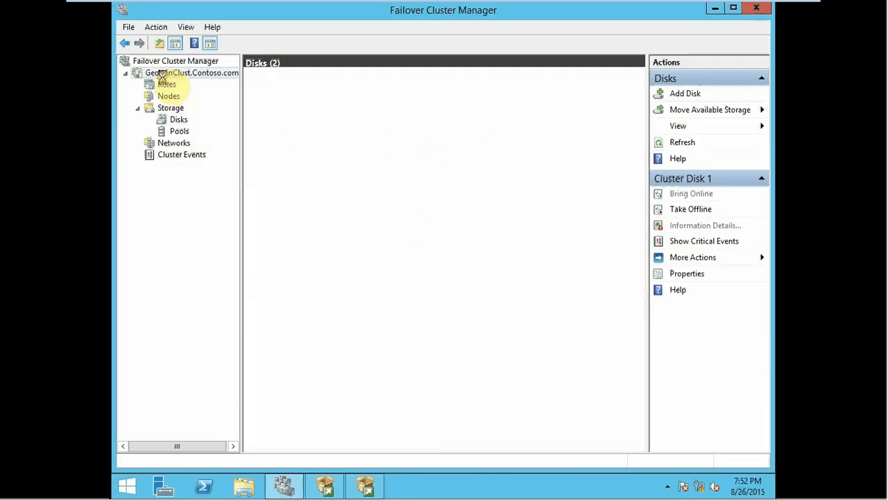
{"action": "right_click", "coordinate": [164, 76]}
{"action": "mouse_move", "coordinate": [272, 193]}
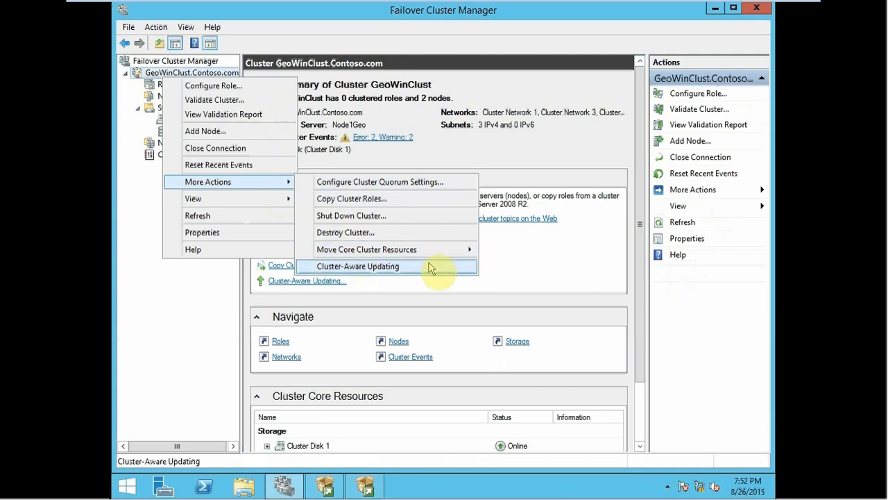
{"action": "left_click", "coordinate": [407, 183]}
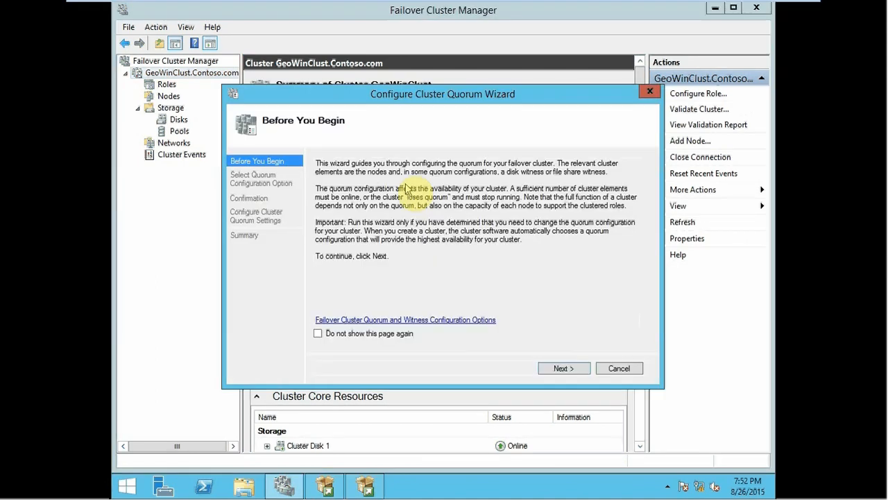
{"action": "left_click", "coordinate": [583, 372]}
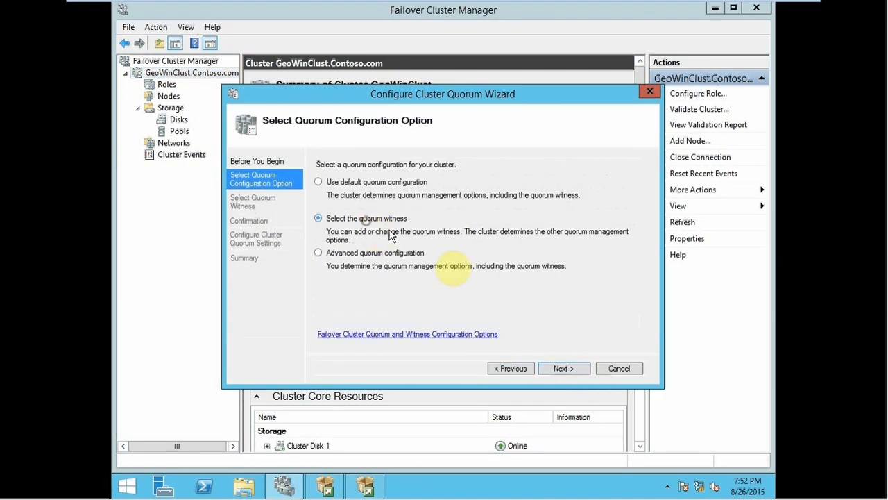
{"action": "left_click", "coordinate": [563, 368]}
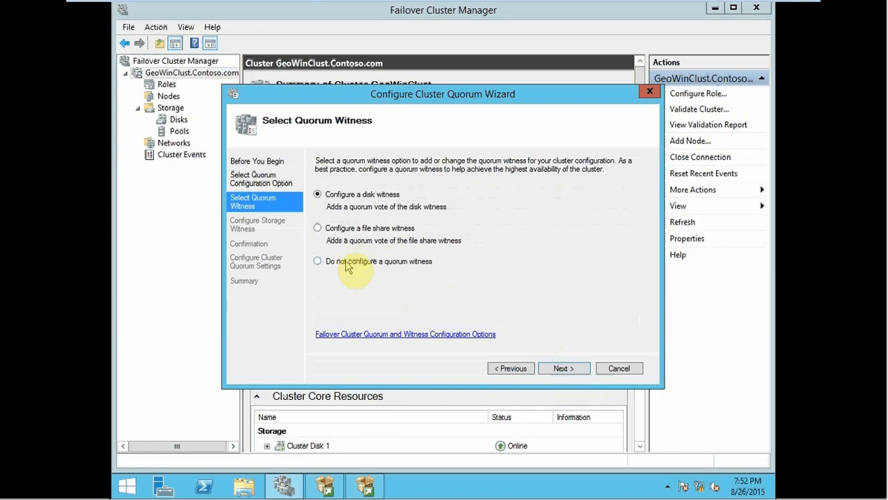
{"action": "left_click", "coordinate": [347, 263]}
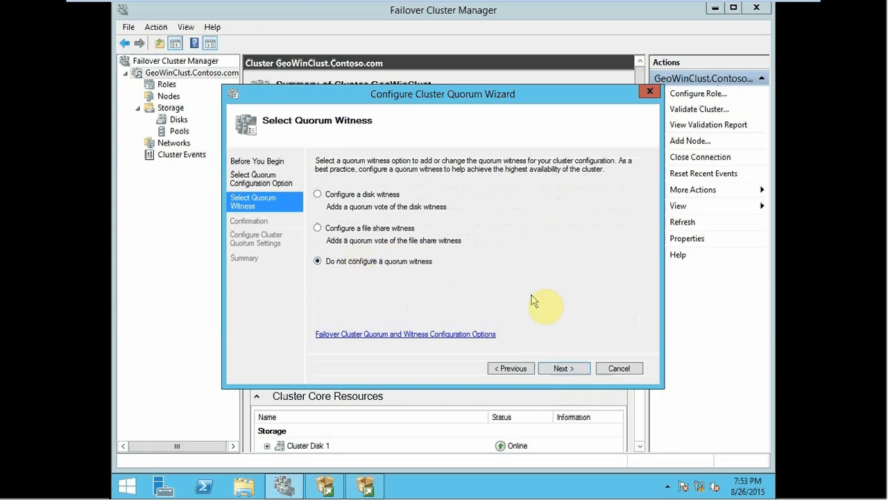
{"action": "left_click", "coordinate": [563, 368]}
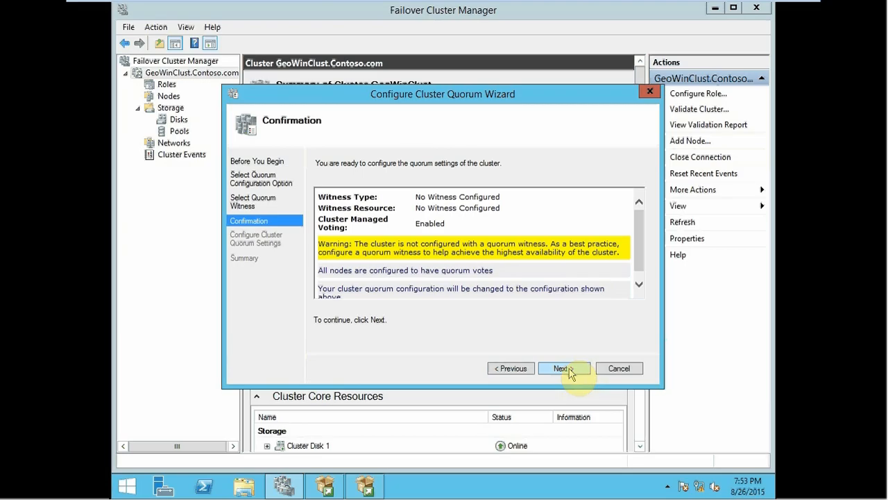
{"action": "left_click", "coordinate": [568, 372]}
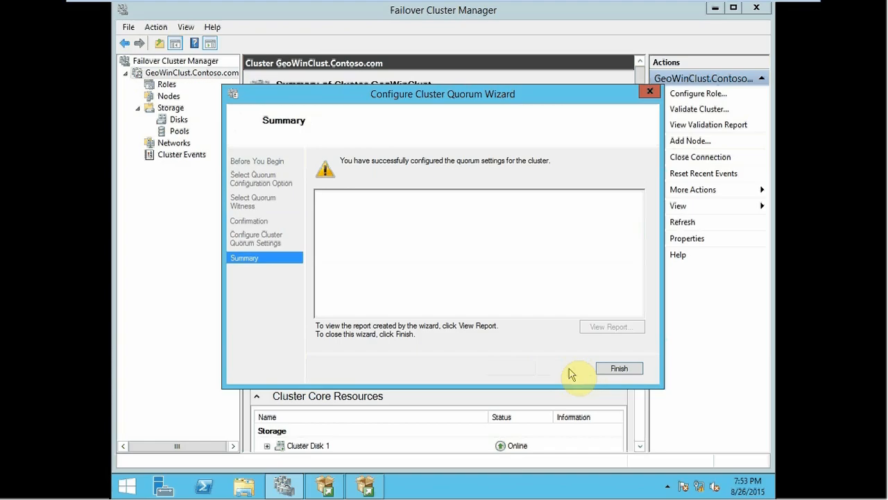
{"action": "left_click", "coordinate": [615, 368]}
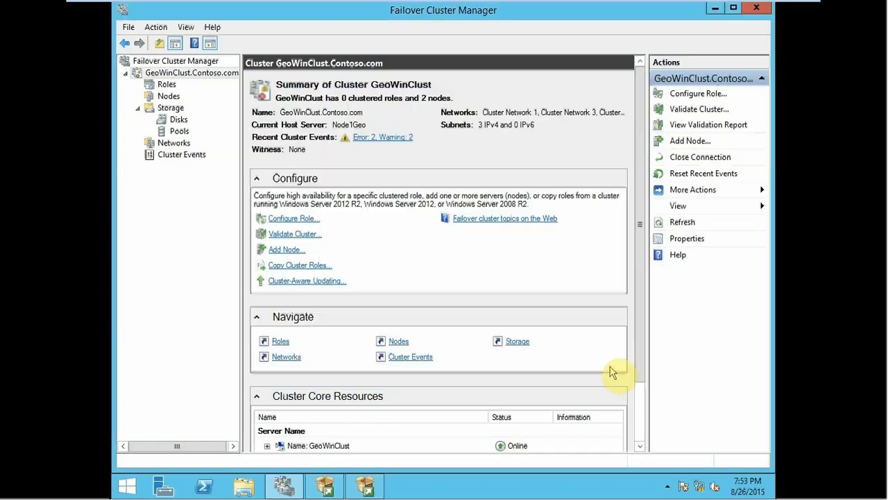
Step: Check the cluster's roles and disk assignments, and refresh the Cluster Disk Selection page of the SQL Server setup
{"action": "left_click", "coordinate": [168, 85]}
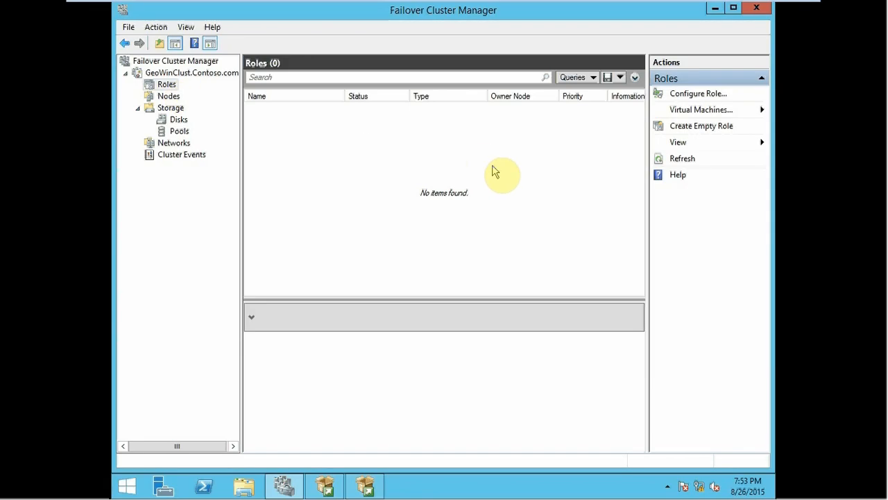
{"action": "left_click", "coordinate": [176, 121]}
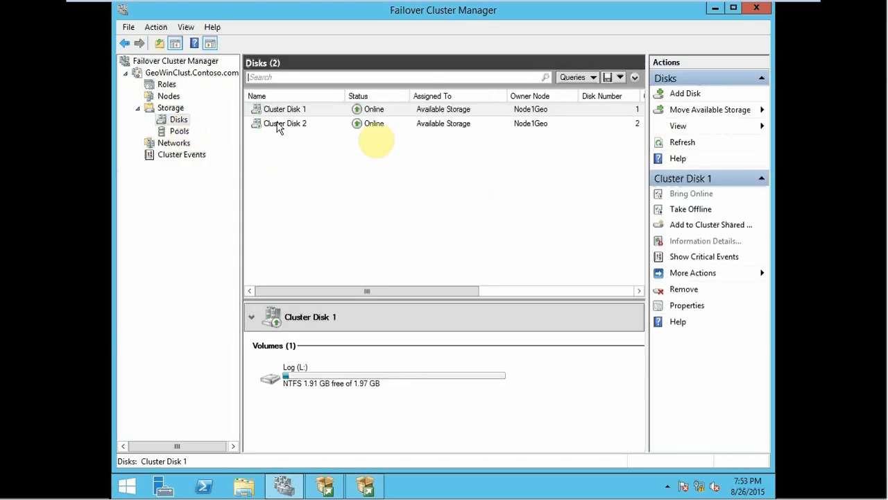
{"action": "key", "text": "alt+Tab"}
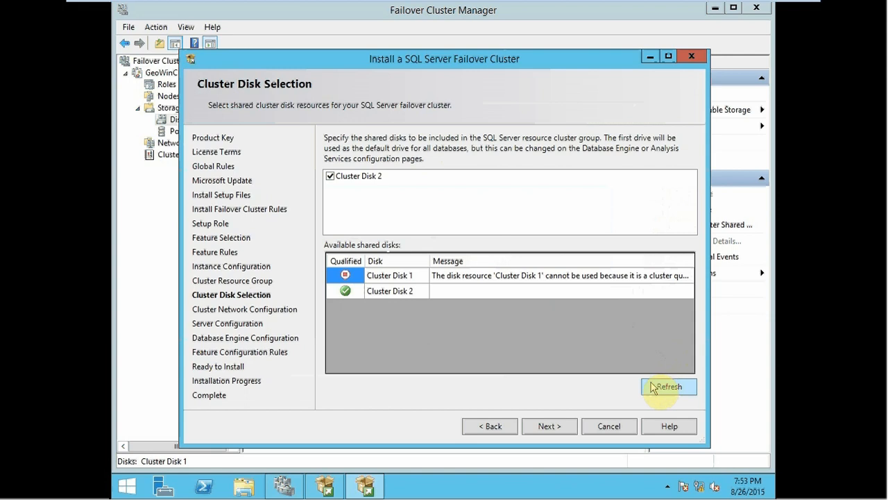
{"action": "left_click", "coordinate": [654, 386]}
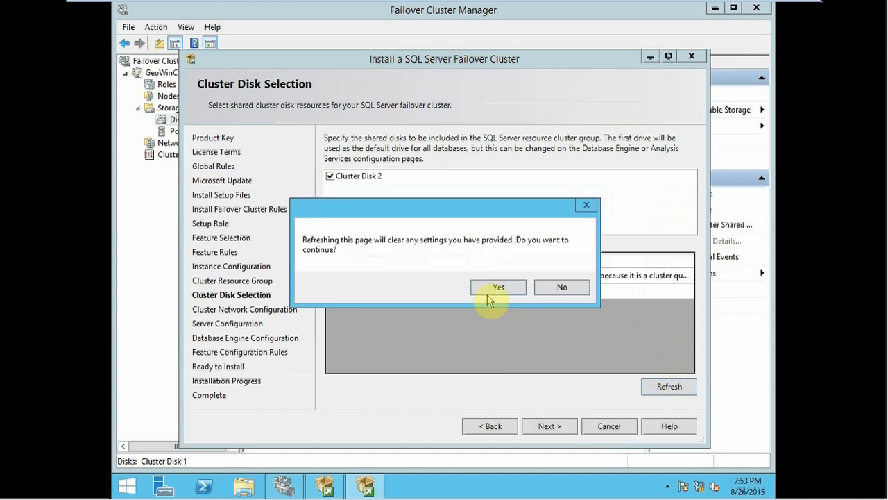
{"action": "left_click", "coordinate": [484, 290]}
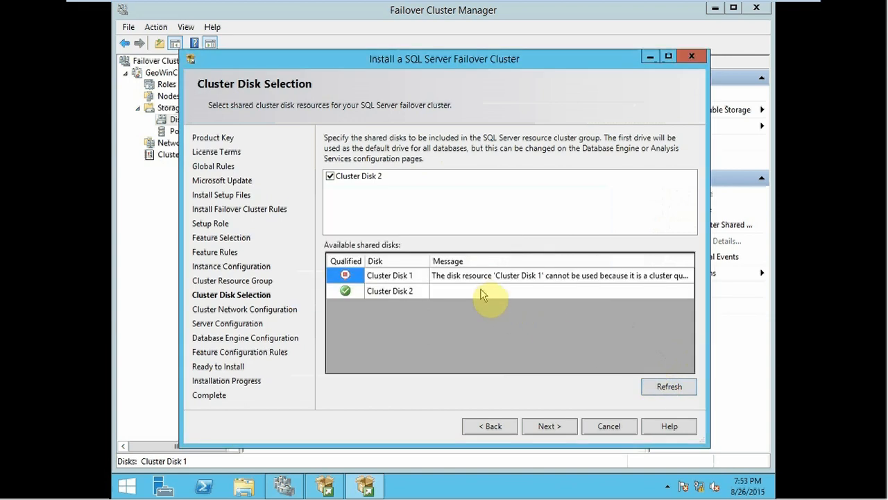
Step: Reload the Cluster Disk Selection page by going back and forward once, and examine the message for Cluster Disk 1
{"action": "left_click", "coordinate": [486, 426]}
{"action": "left_click", "coordinate": [565, 428]}
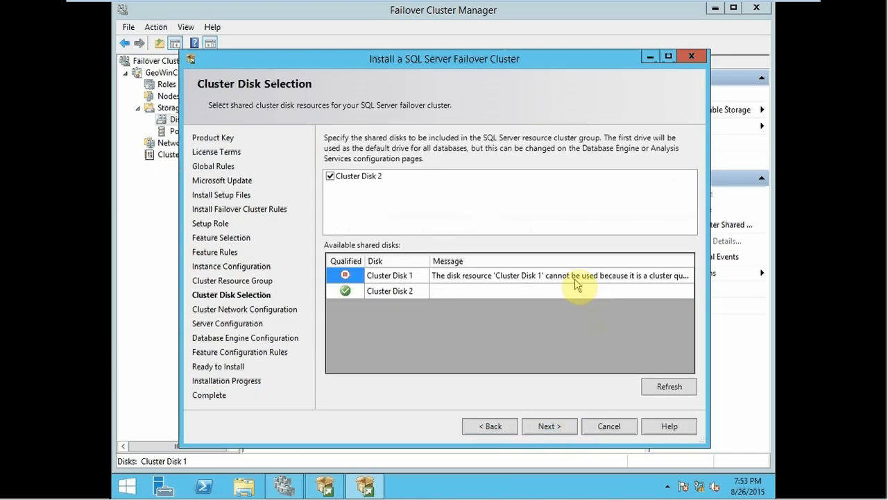
{"action": "left_click", "coordinate": [547, 277]}
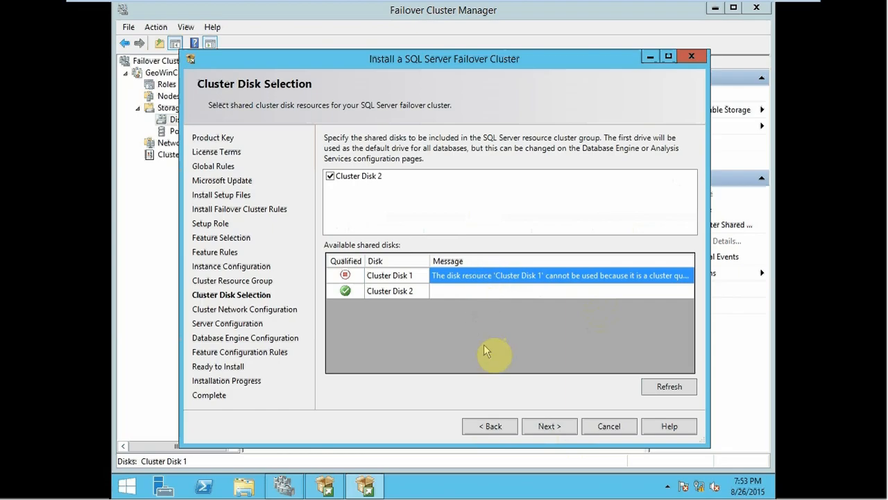
Step: Return from Cluster Disk Selection through the earlier setup pages to the Feature Rules page
{"action": "left_click", "coordinate": [490, 428]}
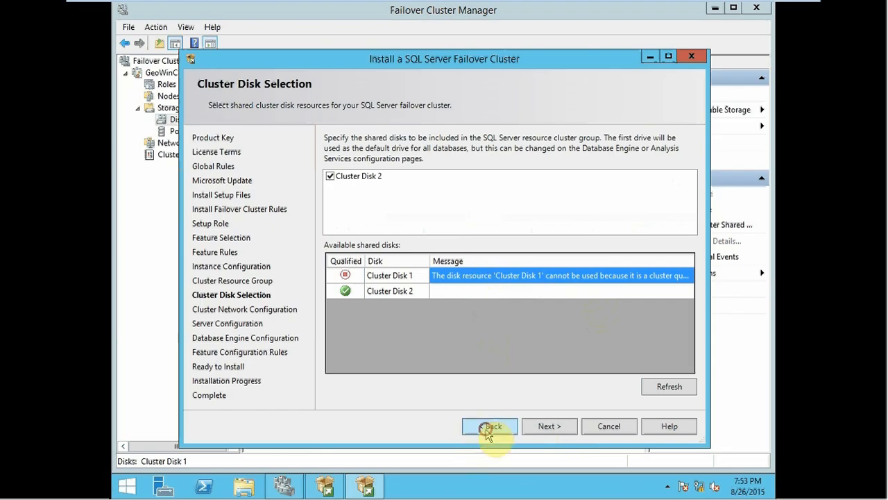
{"action": "left_click", "coordinate": [489, 429]}
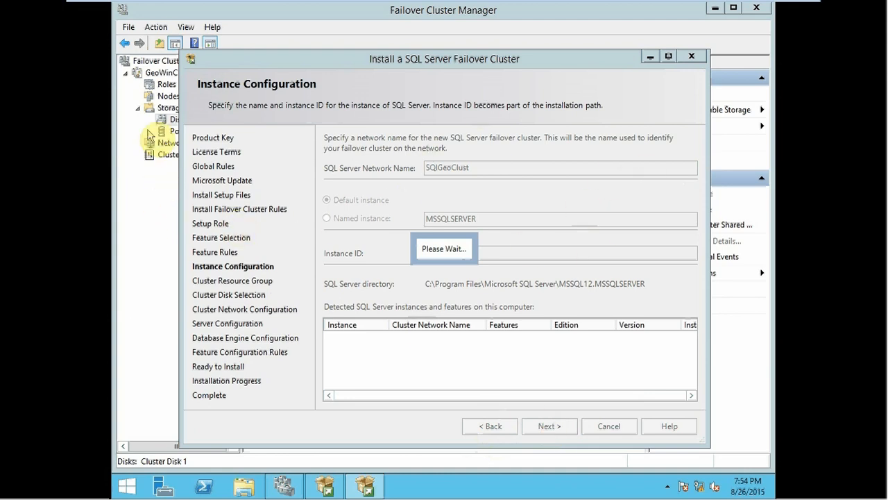
{"action": "left_click", "coordinate": [172, 120]}
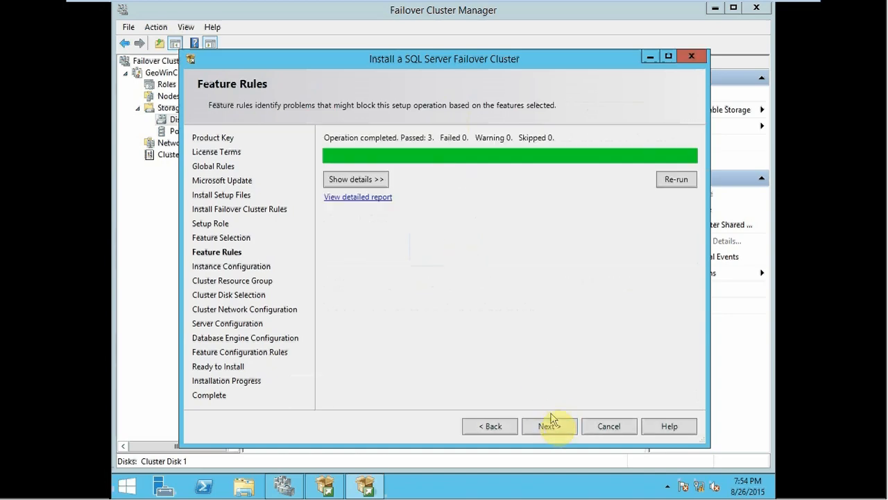
Step: Advance the setup from Feature Rules to Cluster Disk Selection and compare Cluster Disk 1's message with its assignment in Failover Cluster Manager
{"action": "left_click", "coordinate": [548, 424]}
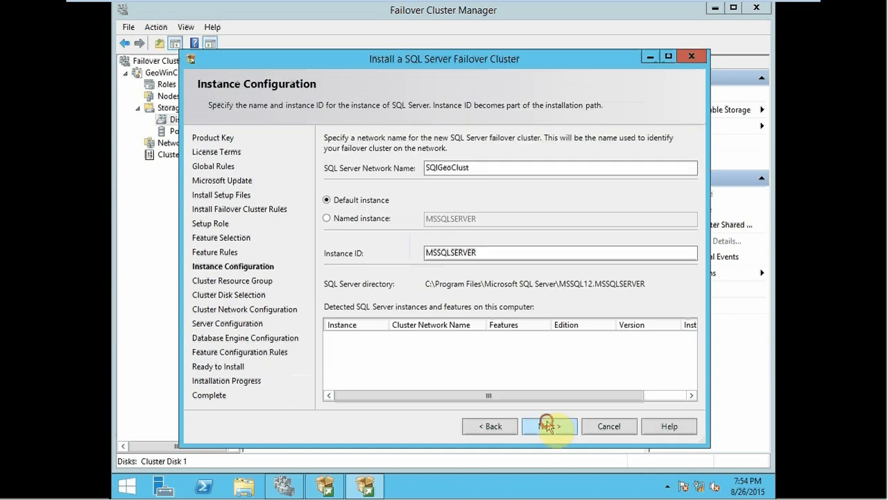
{"action": "left_click", "coordinate": [548, 425]}
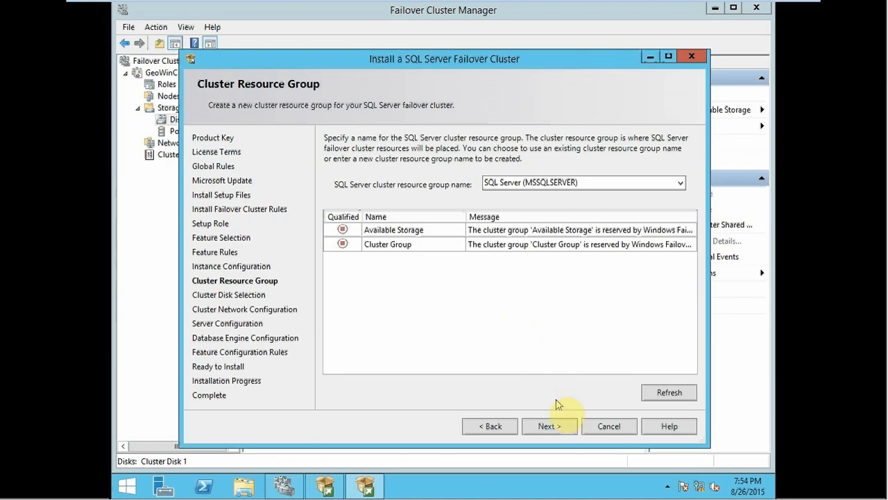
{"action": "left_click", "coordinate": [550, 426]}
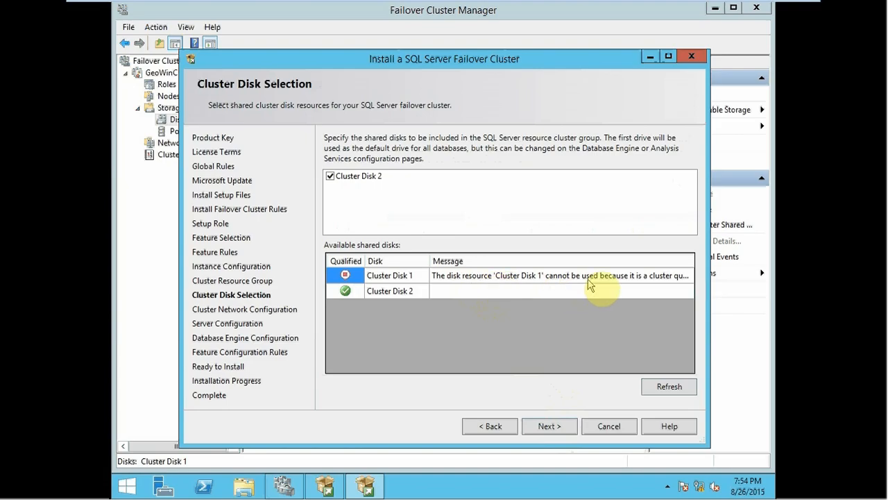
{"action": "left_click", "coordinate": [133, 277]}
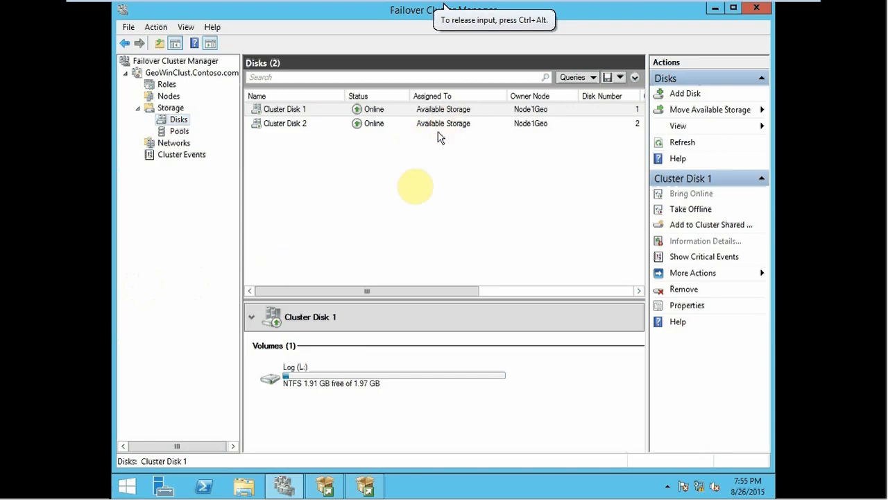
{"action": "left_click", "coordinate": [366, 486]}
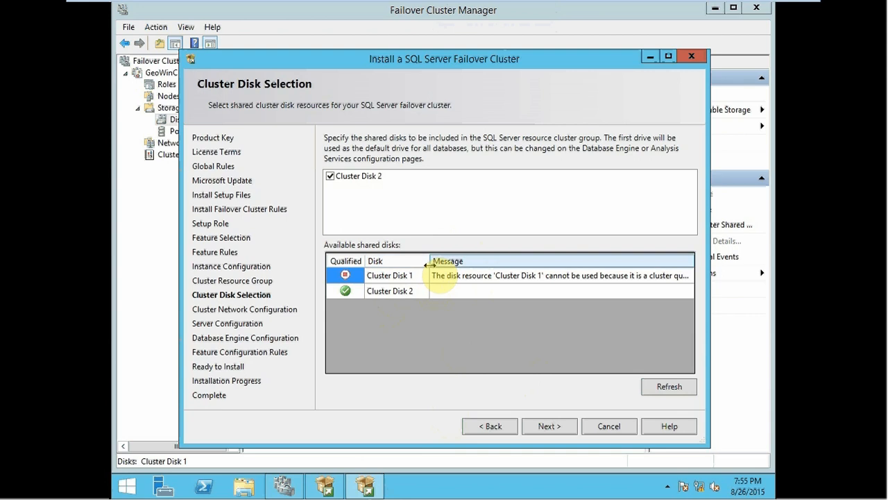
Step: Quit the running SQL Server failover cluster setup and switch to the remaining SQL Server installation window
{"action": "left_click", "coordinate": [594, 427]}
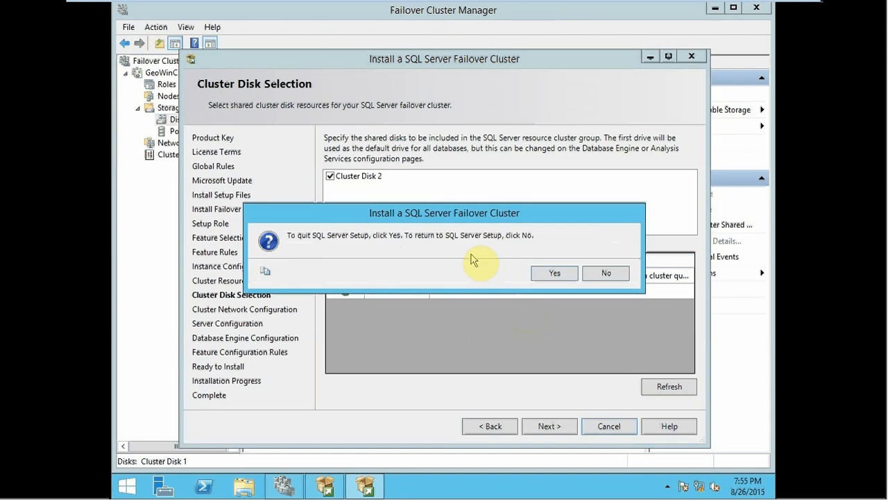
{"action": "left_click", "coordinate": [548, 273]}
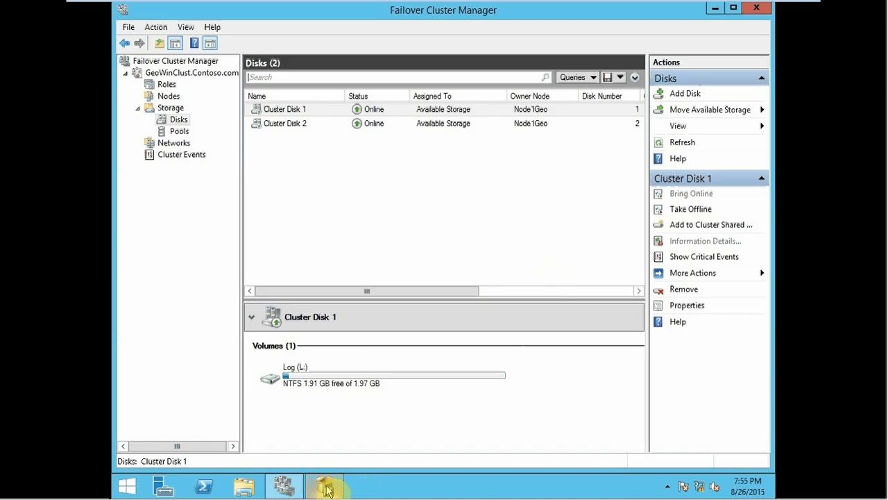
{"action": "left_click", "coordinate": [327, 489]}
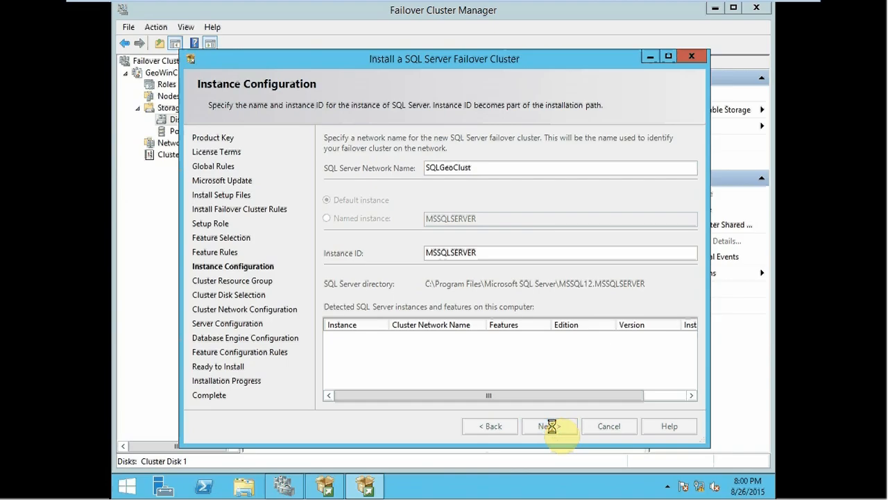
Step: Accept the instance configuration with network name SQLGeoClust, and include both Cluster Disk 1 and Cluster Disk 2 in the SQL Server resource group
{"action": "left_click", "coordinate": [550, 427]}
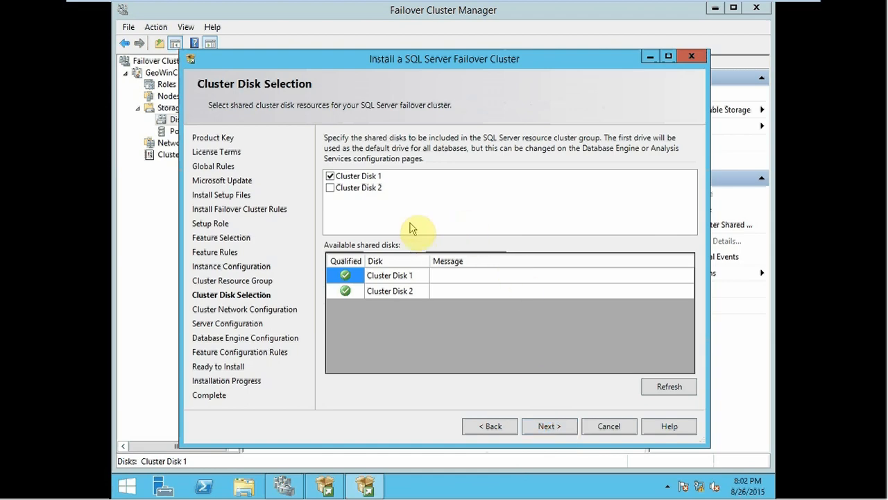
{"action": "left_click", "coordinate": [393, 292]}
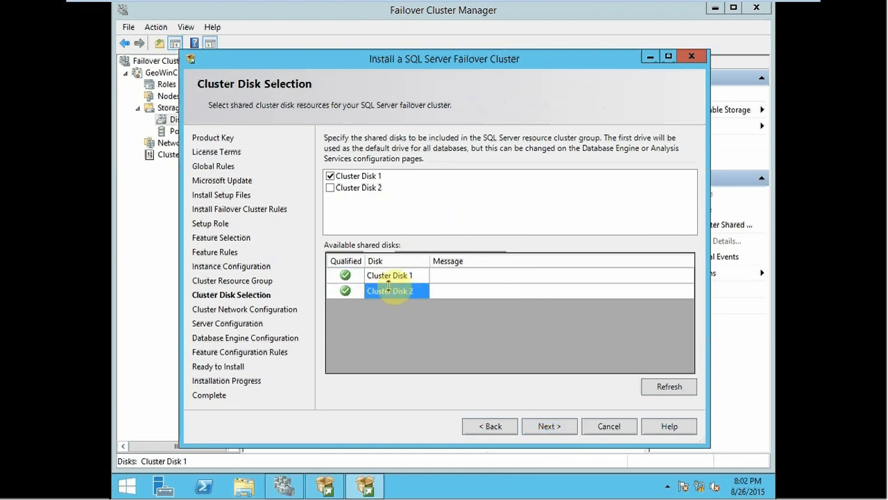
{"action": "left_click", "coordinate": [378, 275]}
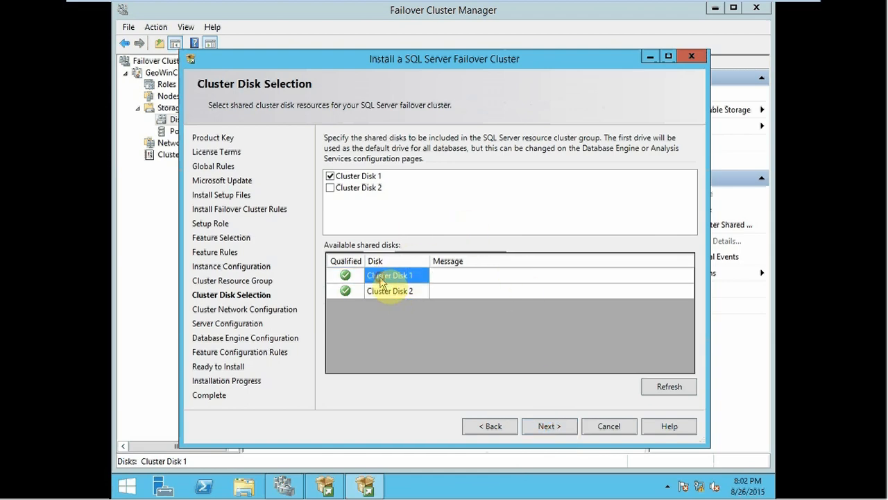
{"action": "left_click", "coordinate": [330, 188]}
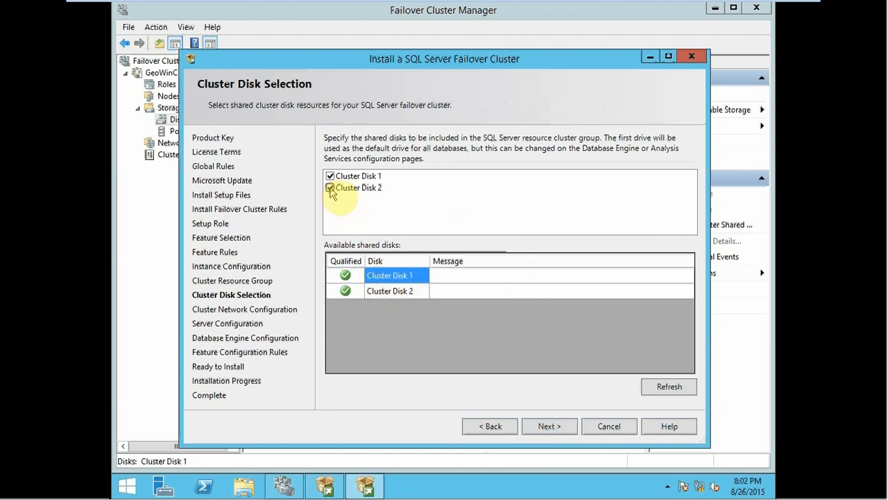
{"action": "left_click", "coordinate": [548, 427]}
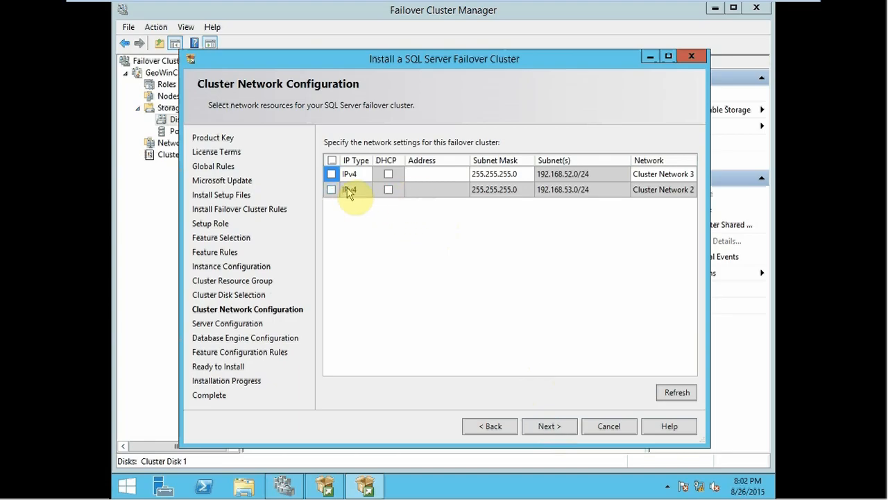
Step: Enable the IPv4 entry for Cluster Network 3 with address 192.168.52.25 and continue to Server Configuration
{"action": "left_click", "coordinate": [424, 191]}
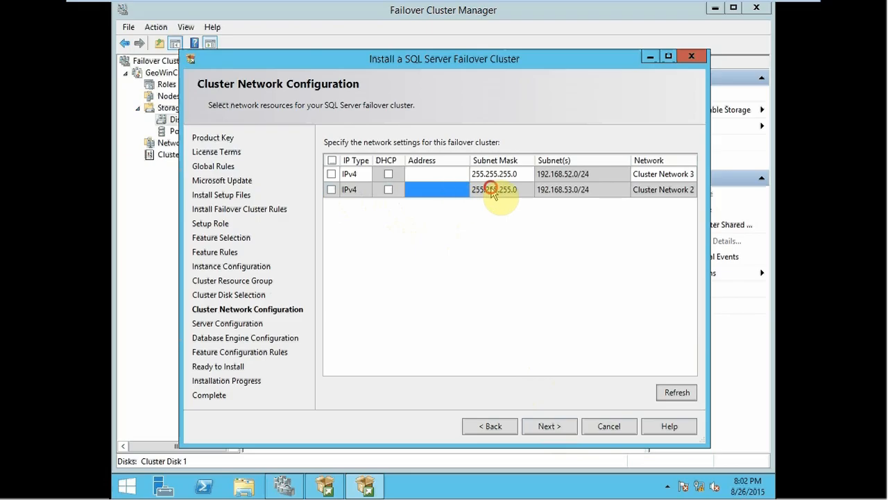
{"action": "left_click", "coordinate": [498, 192]}
{"action": "left_click", "coordinate": [556, 196]}
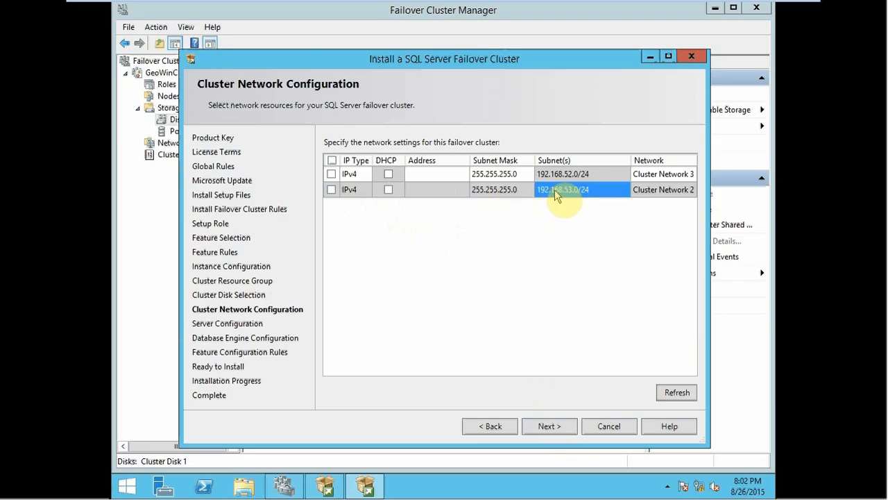
{"action": "left_click", "coordinate": [448, 176]}
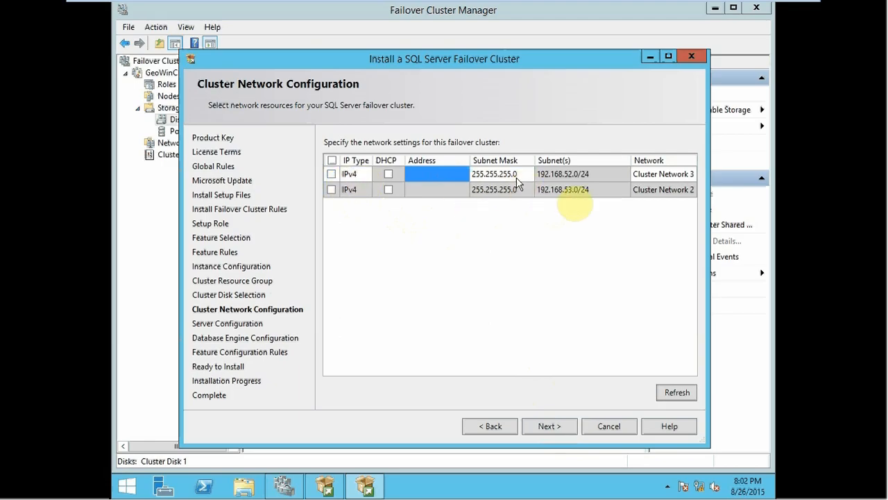
{"action": "left_click", "coordinate": [573, 196]}
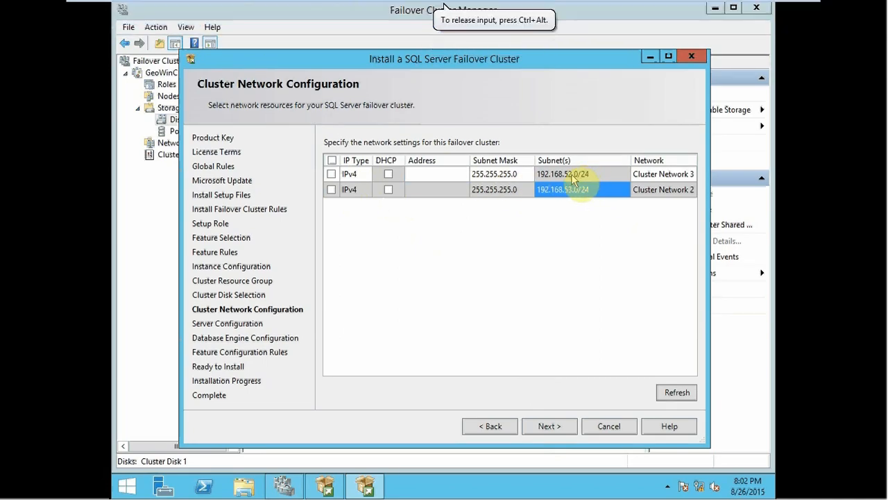
{"action": "left_click", "coordinate": [332, 174]}
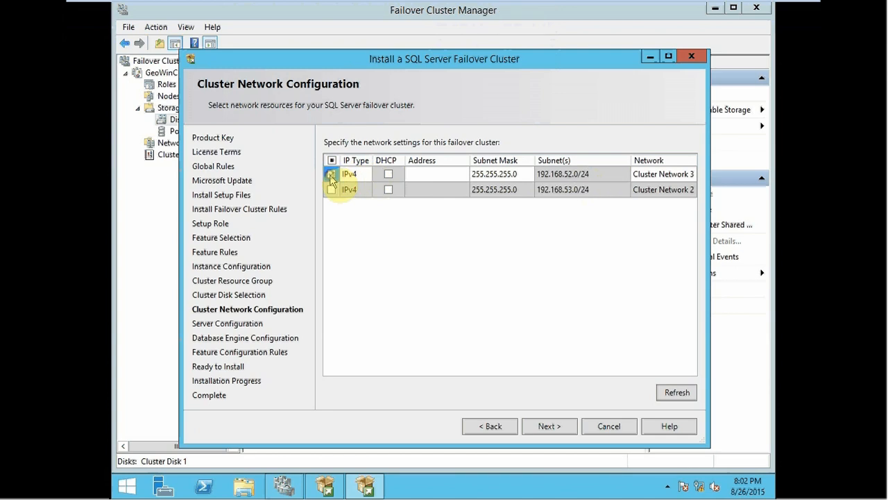
{"action": "left_click", "coordinate": [424, 175]}
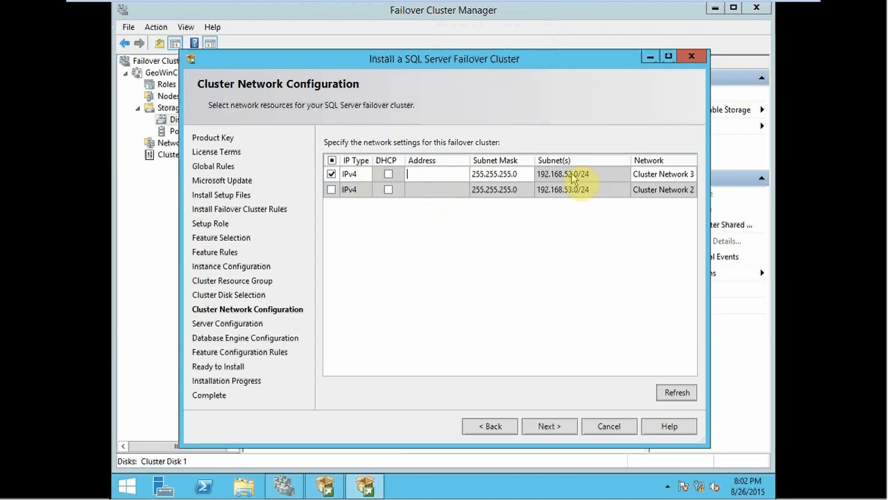
{"action": "type", "text": "1"}
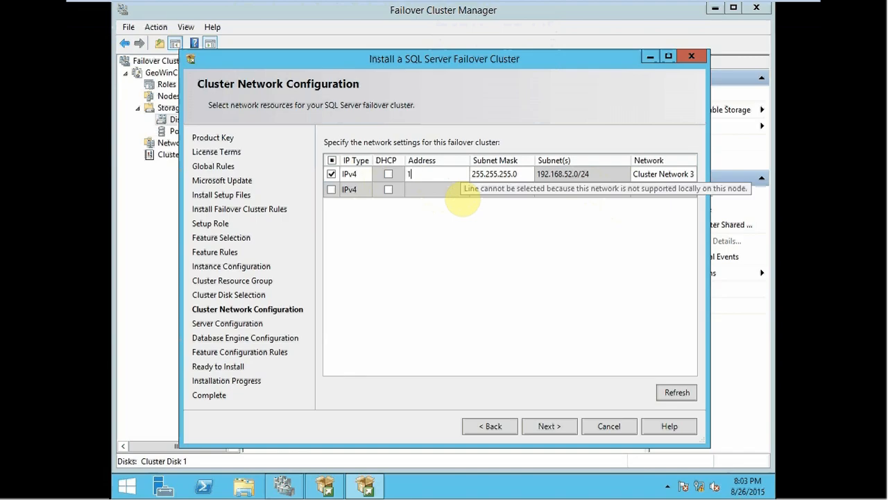
{"action": "type", "text": "92.168."}
{"action": "type", "text": "52.25"}
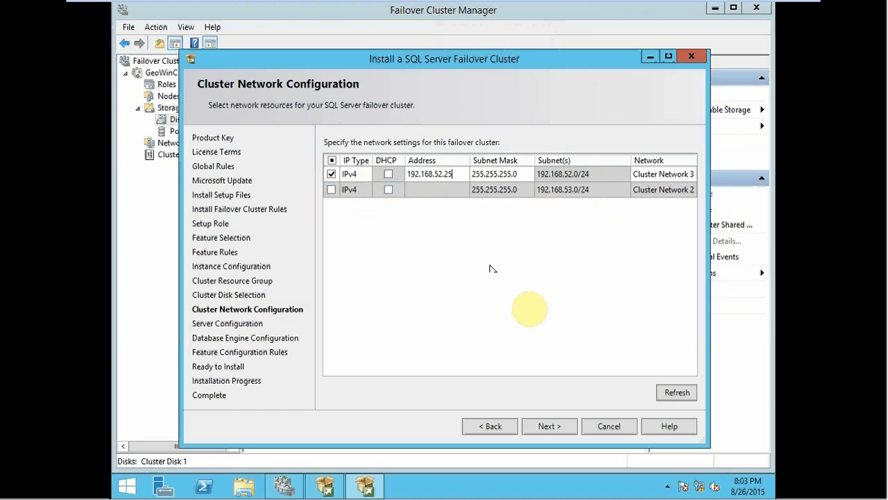
{"action": "left_click", "coordinate": [541, 426]}
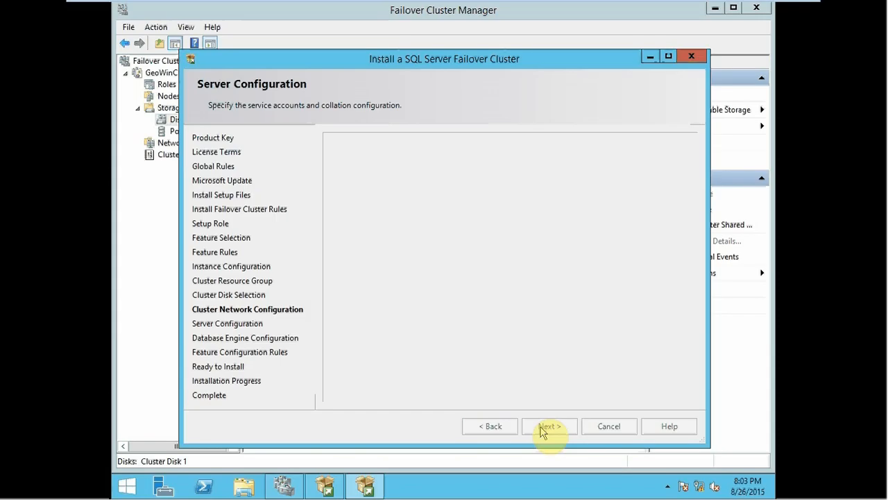
Step: Set the SQL Server Agent service account to contoso\administrator and enter the account password
{"action": "left_click", "coordinate": [526, 192]}
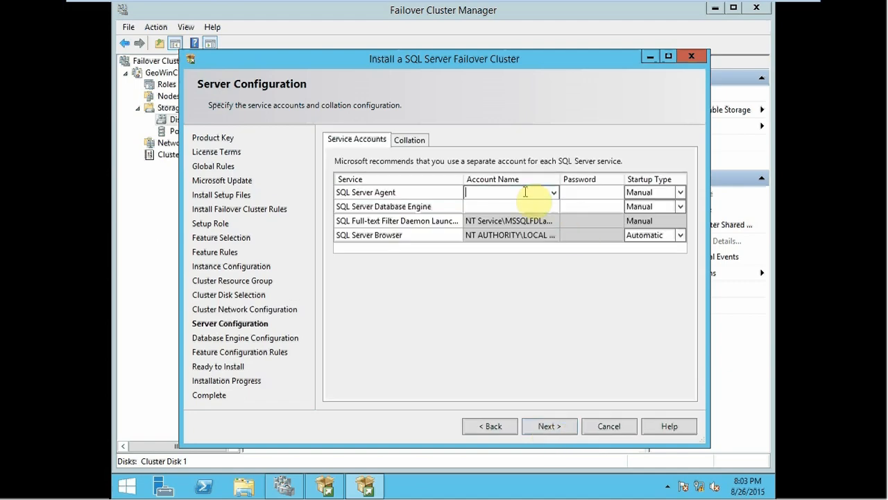
{"action": "type", "text": "contoso\\administrator"}
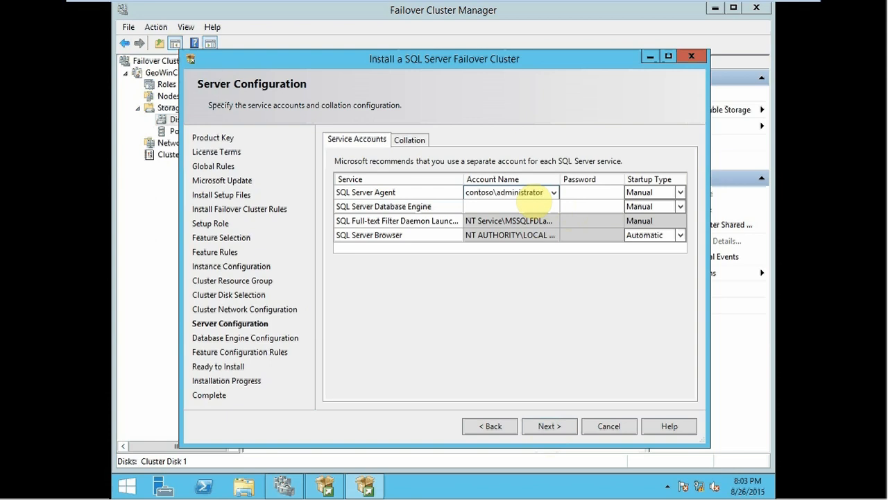
{"action": "key", "text": "Tab"}
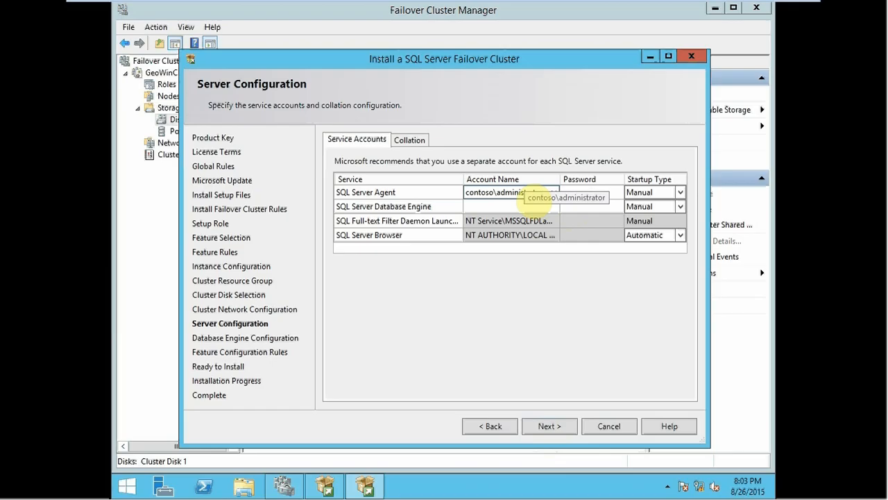
{"action": "key", "text": "Tab"}
{"action": "key", "text": "Tab"}
Step: Set the SQL Server Database Engine account to contoso\administrator, enter the account password, and continue to Database Engine Configuration
{"action": "type", "text": "contoso\\administrator"}
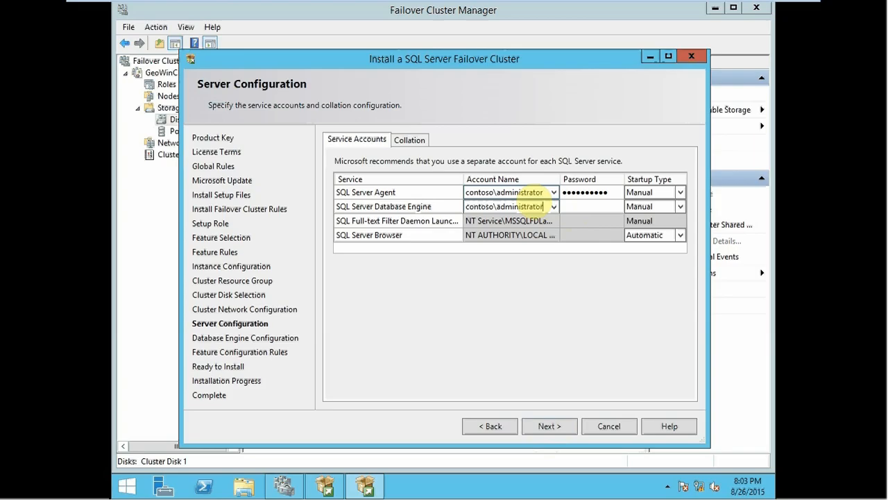
{"action": "key", "text": "Tab"}
{"action": "type", "text": "••••••••••"}
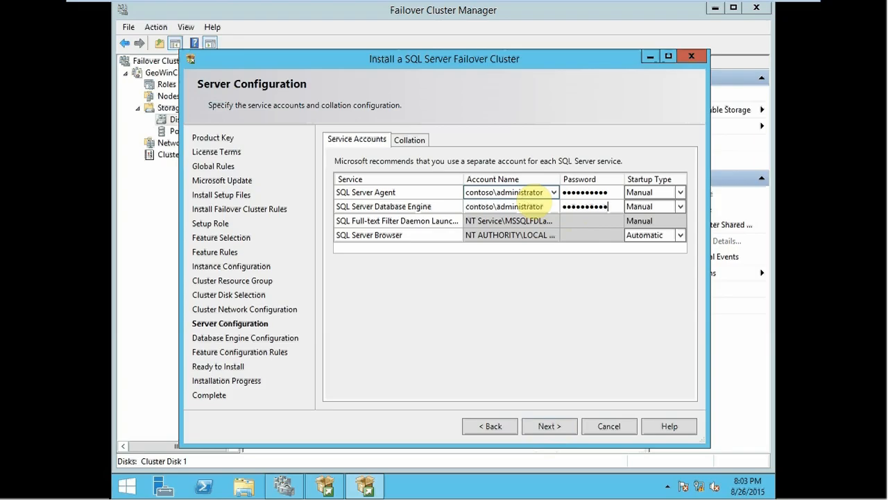
{"action": "left_click", "coordinate": [558, 256]}
{"action": "left_click", "coordinate": [560, 428]}
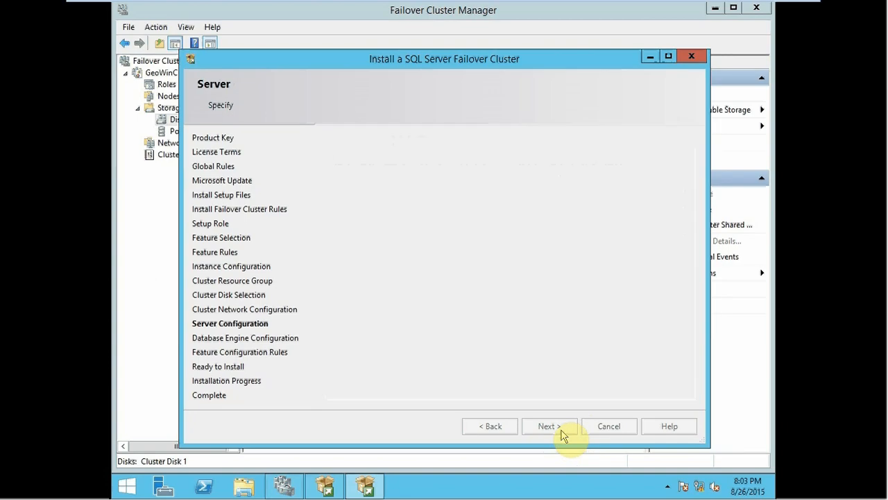
Step: Add the current user as a SQL Server administrator and enable Mixed Mode authentication, entering and confirming the sa account password
{"action": "left_click", "coordinate": [391, 381]}
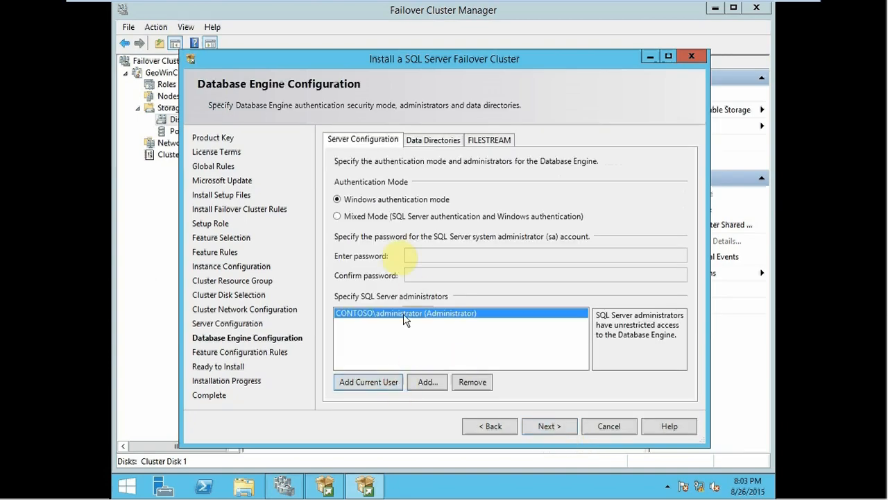
{"action": "left_click", "coordinate": [380, 218]}
{"action": "left_click", "coordinate": [439, 256]}
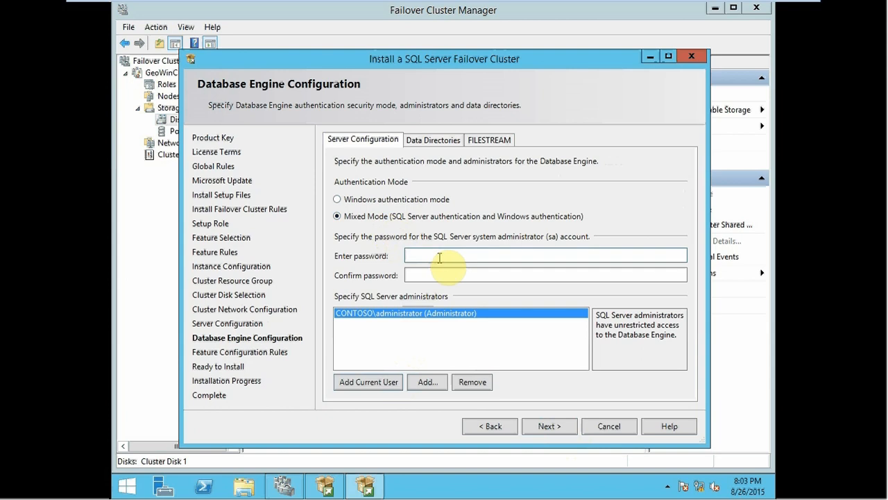
{"action": "type", "text": "Pas•••••••"}
{"action": "key", "text": "Tab"}
{"action": "type", "text": "Passw"}
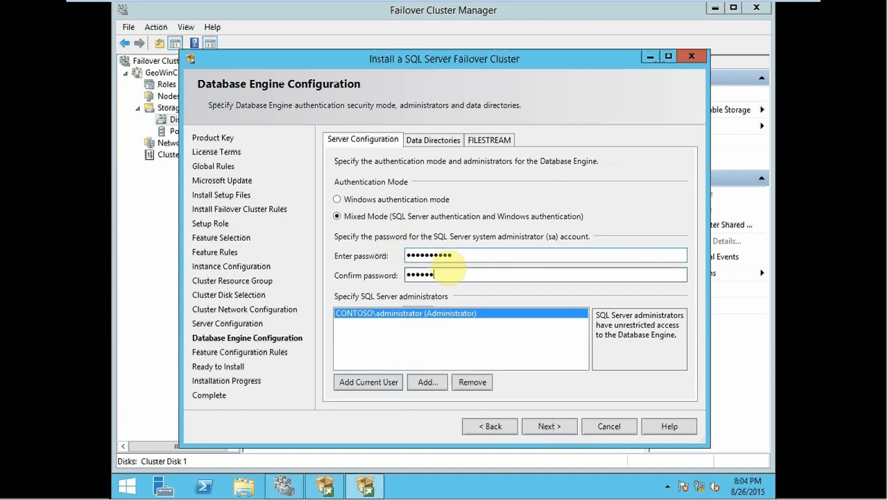
{"action": "type", "text": "•••••"}
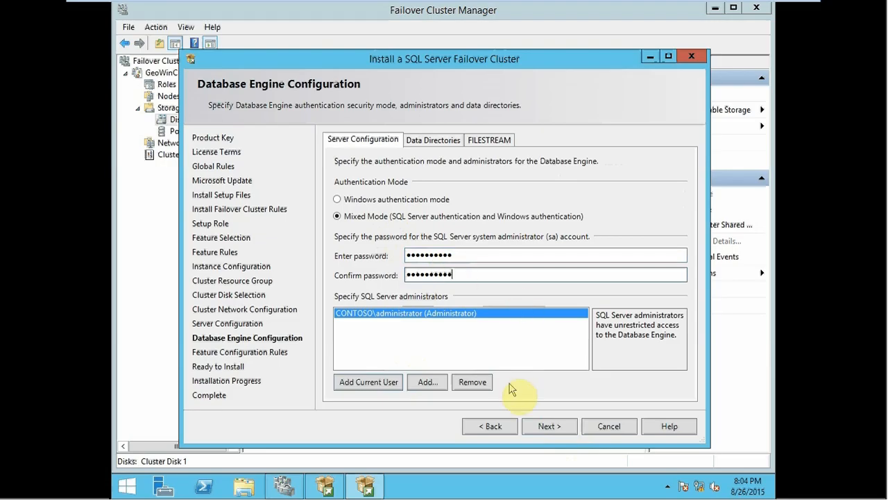
{"action": "left_click", "coordinate": [545, 426]}
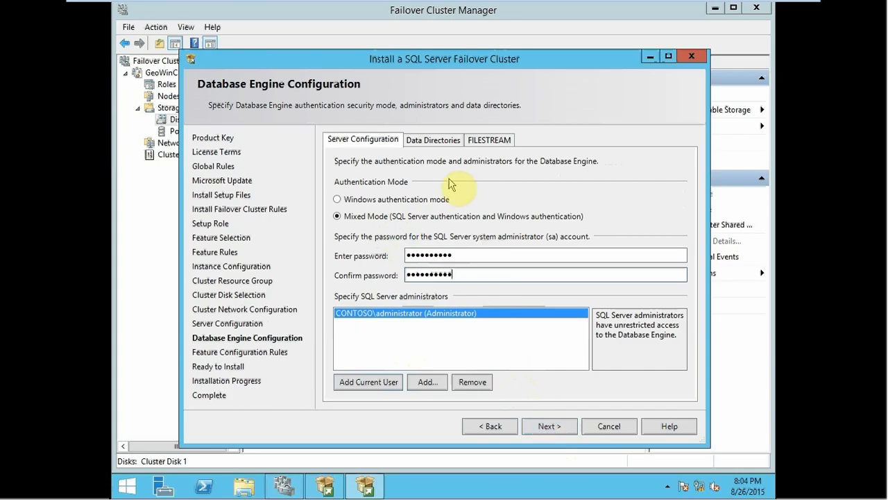
Step: Set the user database directory to D:\MSSQL12.MSSQLSERVER\MSSQL\Data and keep the user database log directory on L:\MSSQL12.MSSQLSERVER\MSSQL\Data
{"action": "left_click", "coordinate": [439, 141]}
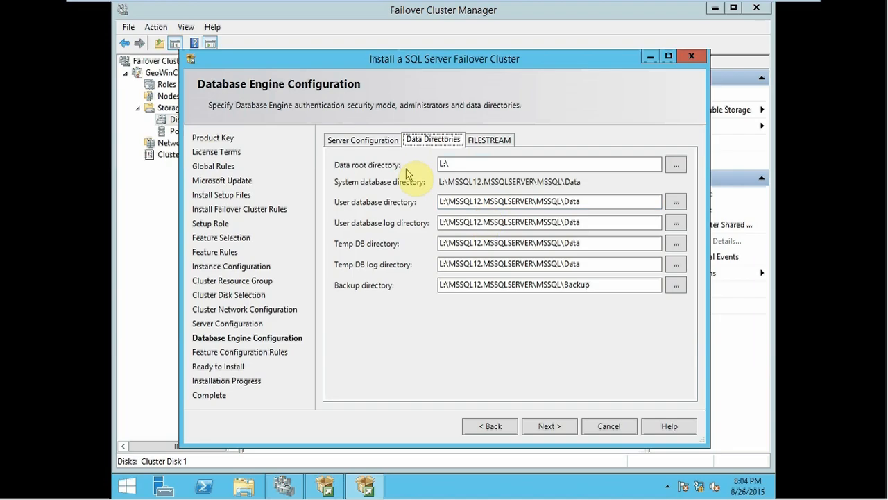
{"action": "left_click", "coordinate": [444, 201]}
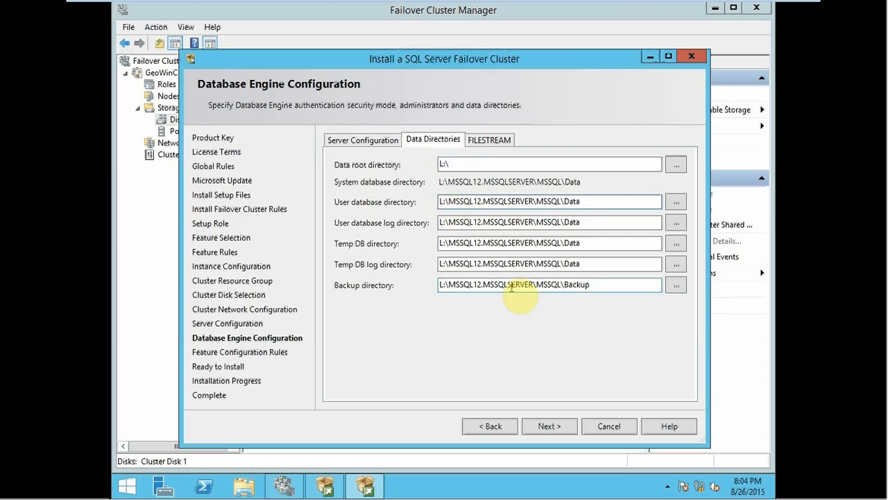
{"action": "key", "text": "Delete"}
{"action": "type", "text": "D"}
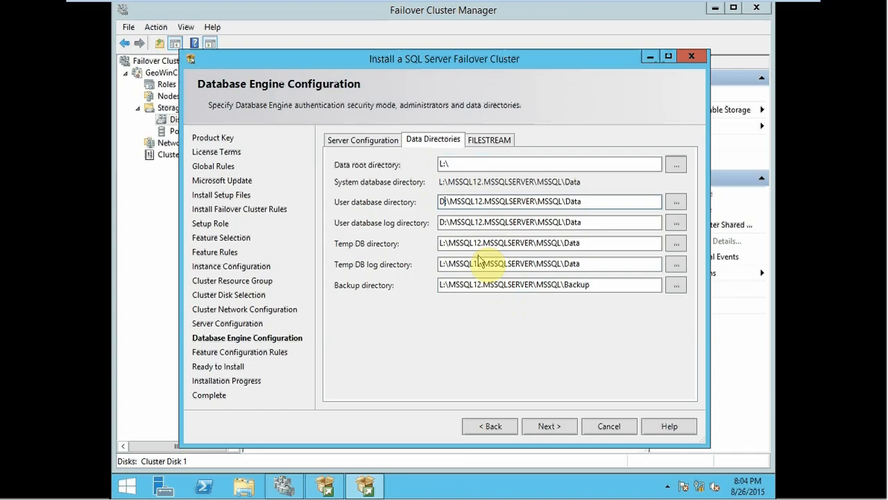
{"action": "left_click", "coordinate": [444, 222]}
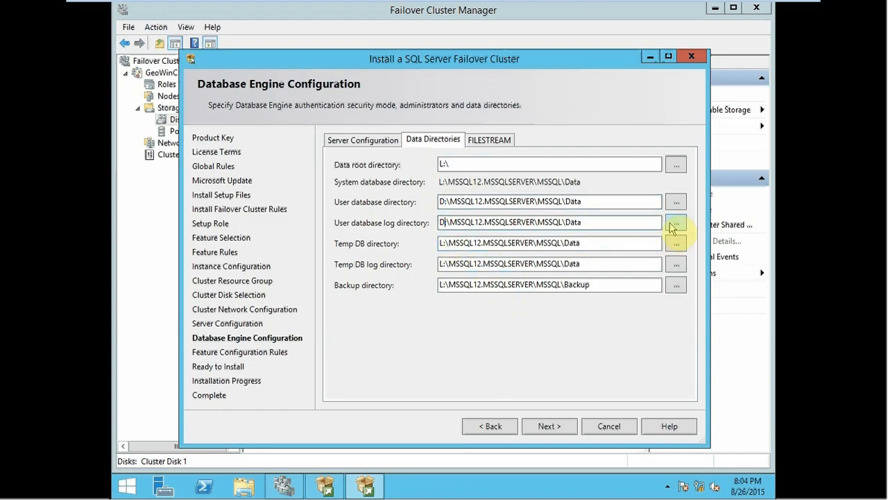
{"action": "key", "text": "BackSpace"}
{"action": "type", "text": "L"}
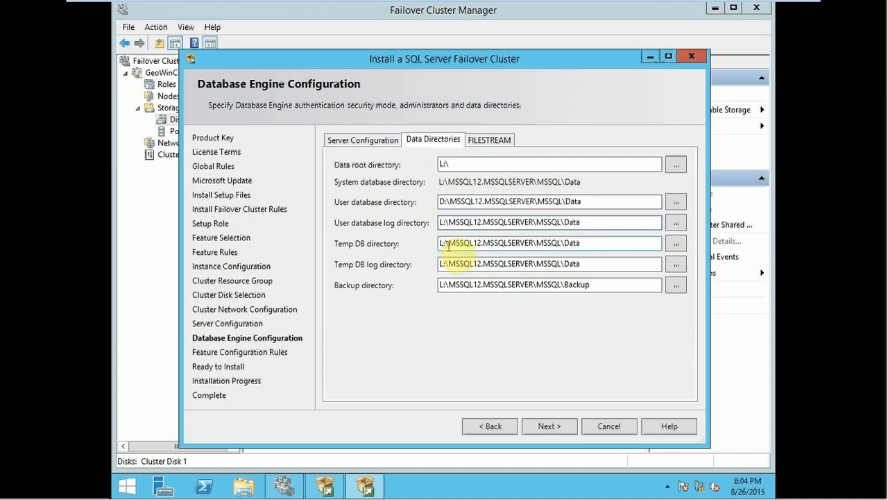
{"action": "left_click", "coordinate": [678, 247]}
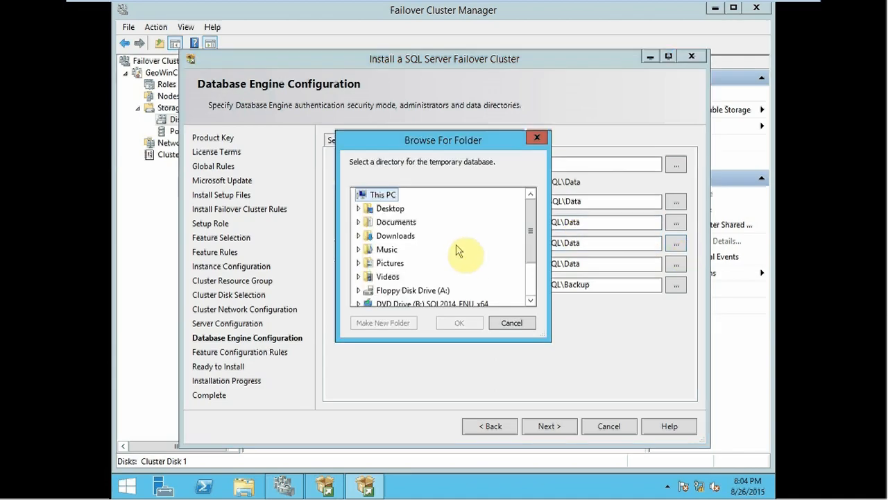
{"action": "left_click_drag", "start_coordinate": [535, 229], "coordinate": [533, 285]}
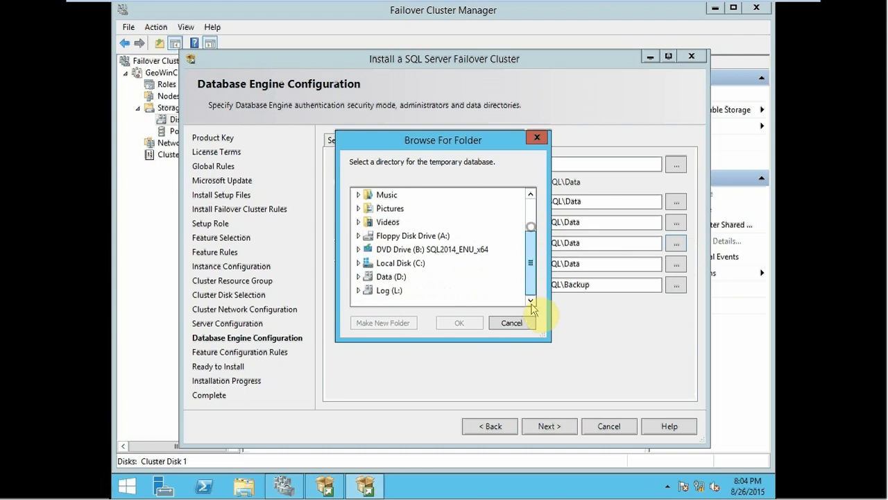
{"action": "double_click", "coordinate": [370, 264]}
{"action": "left_click", "coordinate": [460, 323]}
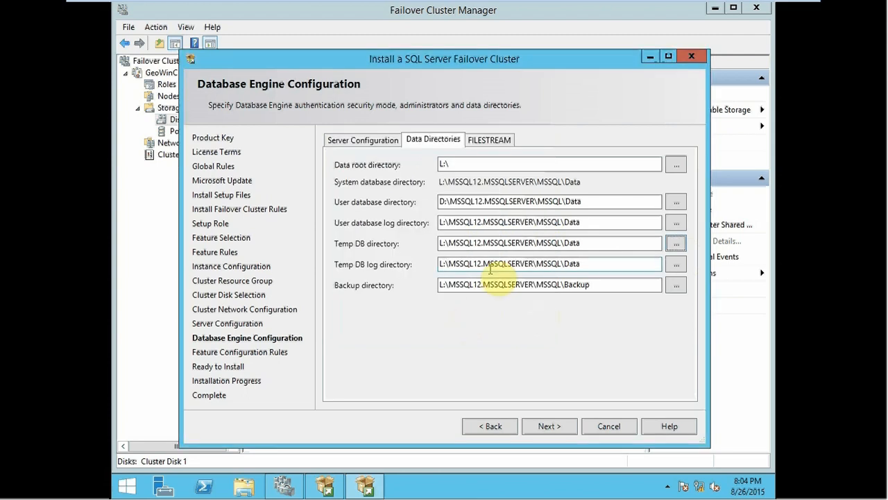
Step: Set the Temp DB directory to D:\MSSQL12.MSSQLSERVER\MSSQL\Data and the Temp DB log directory to L:\MSSQL12.MSSQLSERVER\MSSQL\Data
{"action": "left_click", "coordinate": [442, 243]}
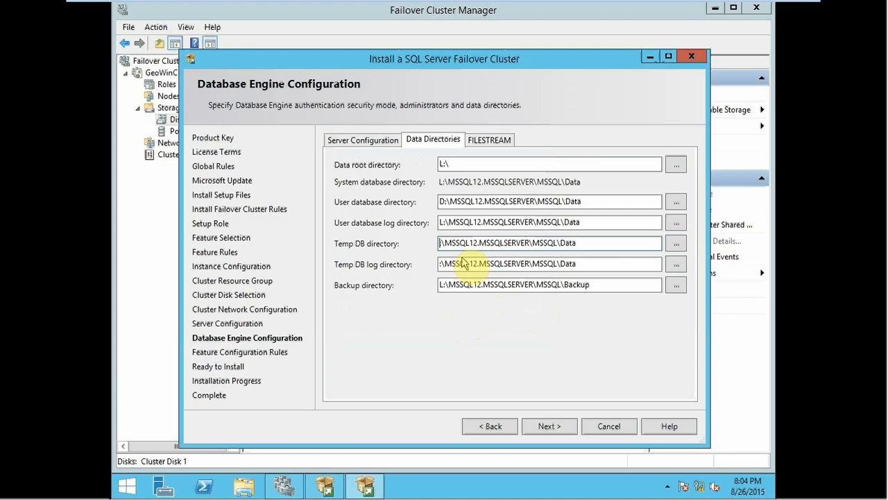
{"action": "key", "text": "BackSpace"}
{"action": "type", "text": "D"}
{"action": "left_click", "coordinate": [445, 264]}
{"action": "key", "text": "BackSpace"}
{"action": "type", "text": "D"}
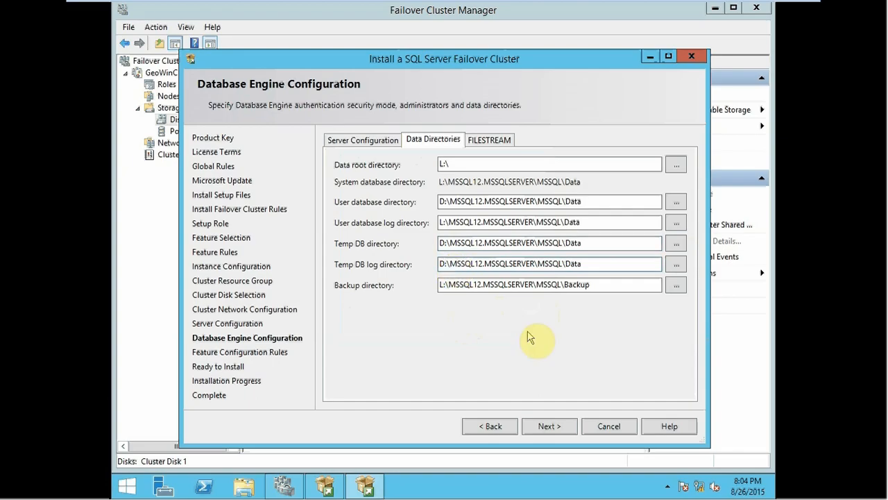
{"action": "key", "text": "BackSpace"}
{"action": "type", "text": "L"}
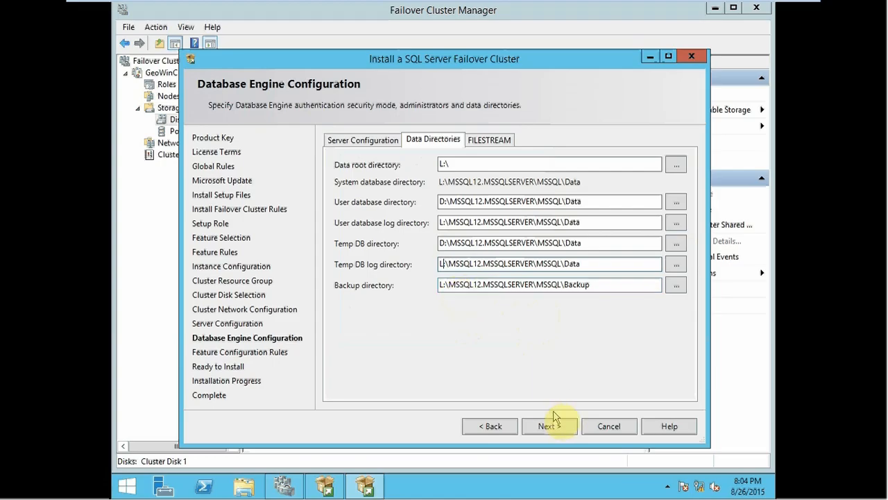
Step: Run the SQL Server 2014 failover cluster installation, then close the wizard after reviewing the status of each feature
{"action": "left_click", "coordinate": [542, 431]}
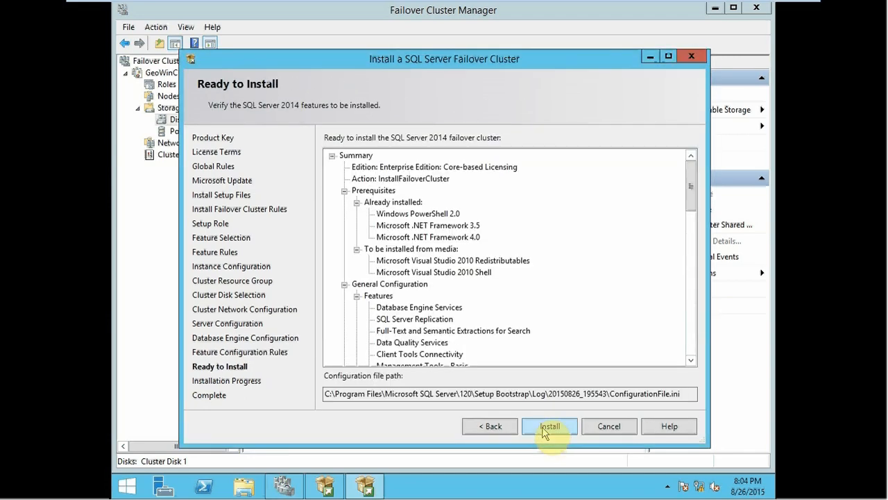
{"action": "left_click", "coordinate": [544, 428]}
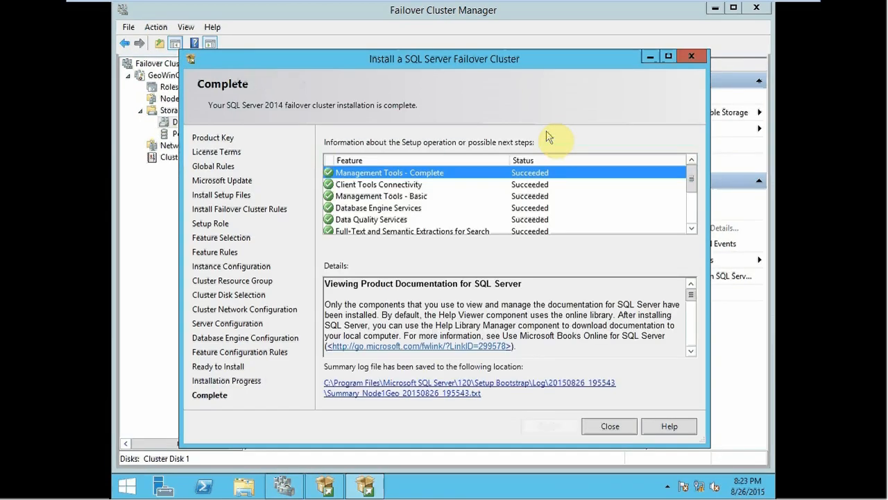
{"action": "double_click", "coordinate": [499, 64]}
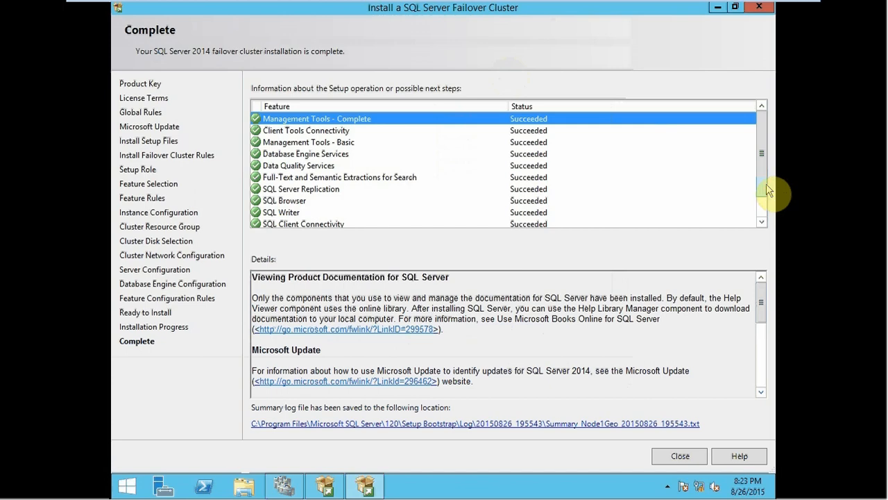
{"action": "scroll", "coordinate": [764, 201], "scroll_direction": "down", "scroll_amount": 1}
{"action": "scroll", "coordinate": [759, 165], "scroll_direction": "up", "scroll_amount": 1}
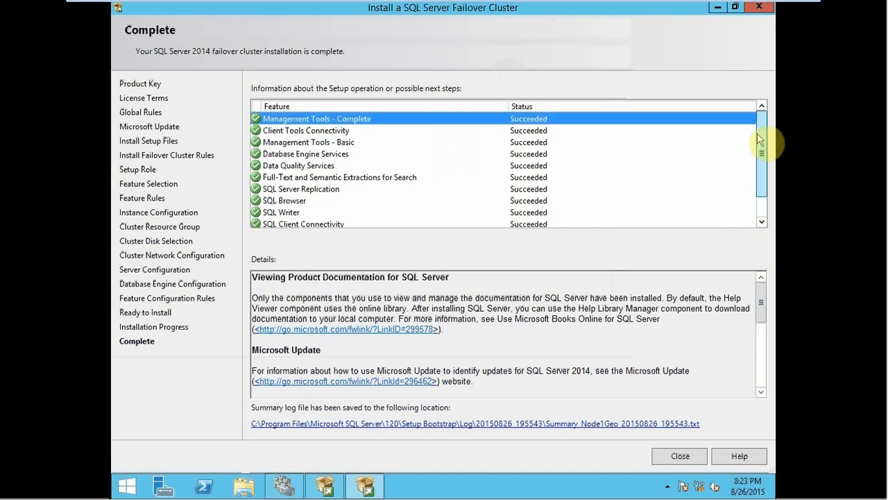
{"action": "scroll", "coordinate": [759, 208], "scroll_direction": "down", "scroll_amount": 1}
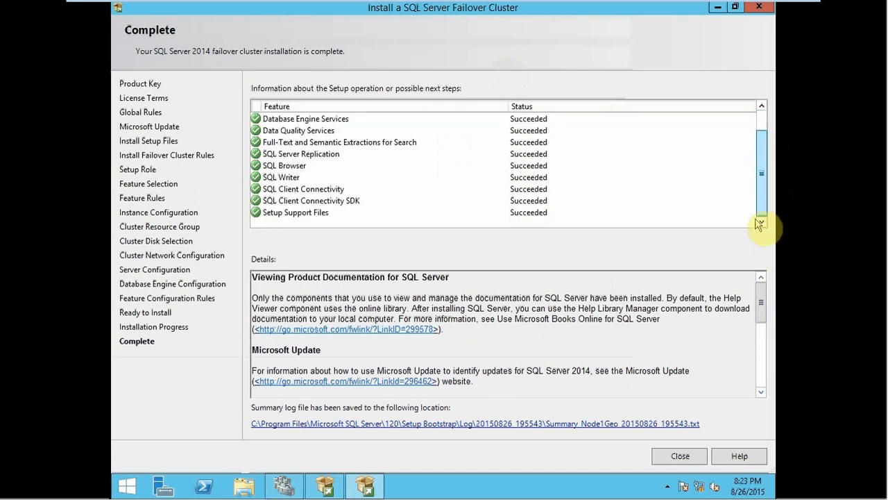
{"action": "left_click", "coordinate": [679, 457]}
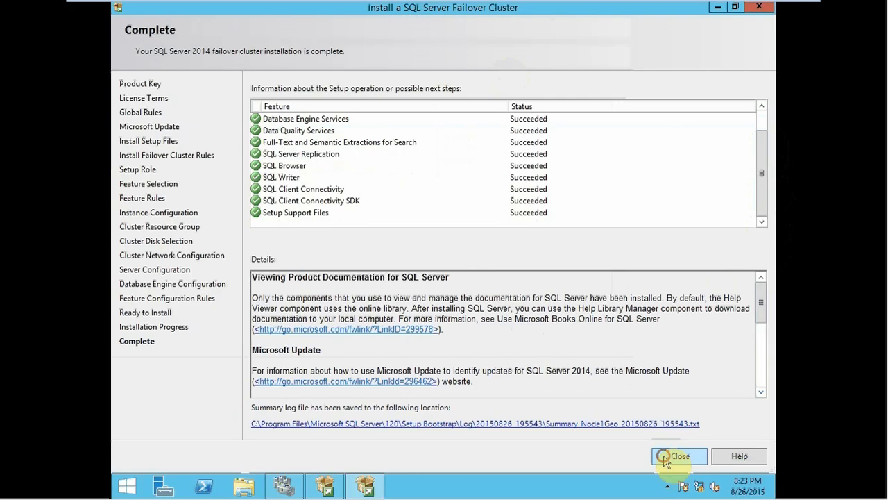
Step: Show the cluster's roles and examine the summary of the SQL Server (MSSQLSERVER) role
{"action": "left_click", "coordinate": [170, 88]}
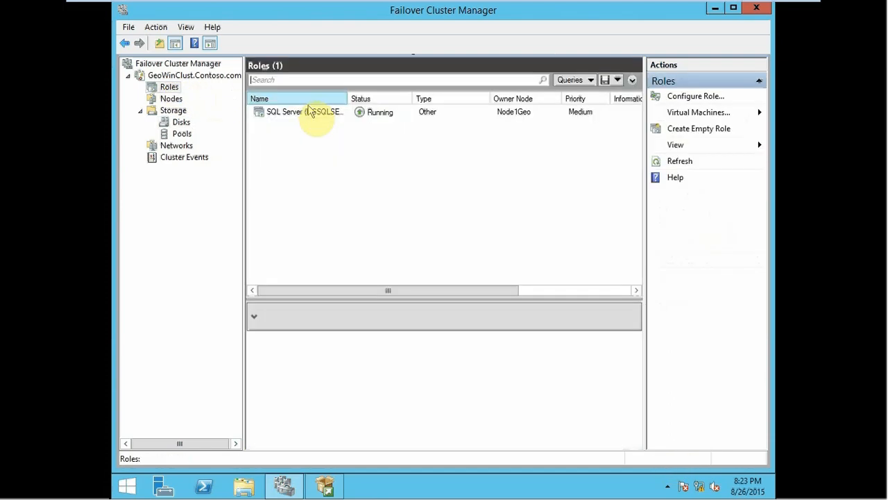
{"action": "left_click", "coordinate": [310, 111]}
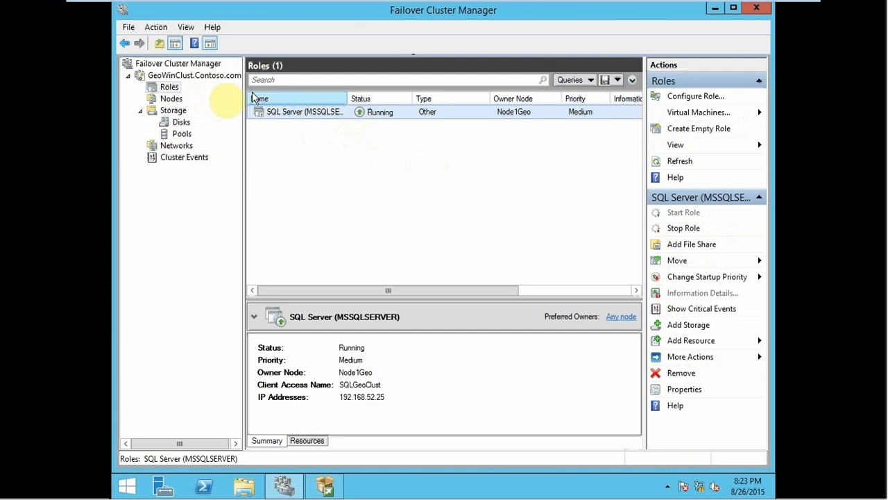
Step: Switch to the Node2Geo virtual machine and unlock it by entering the administrator account password
{"action": "mouse_move", "coordinate": [297, 5]}
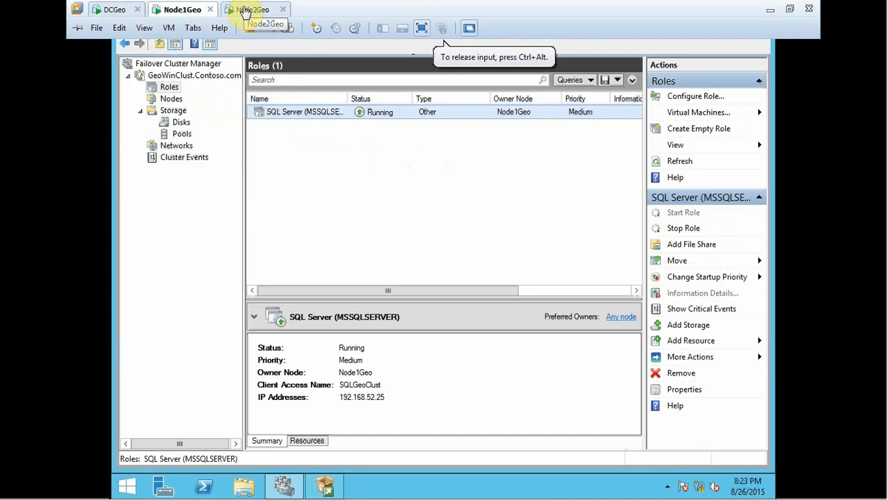
{"action": "left_click", "coordinate": [247, 10]}
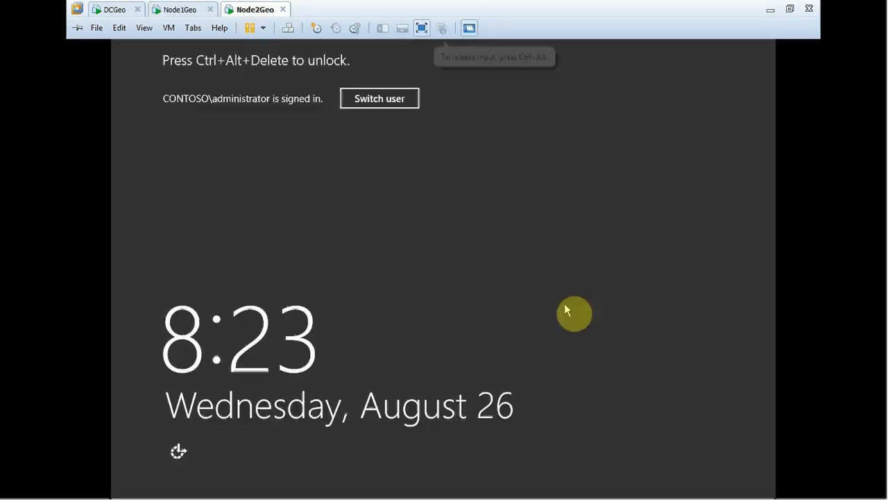
{"action": "left_click", "coordinate": [290, 28]}
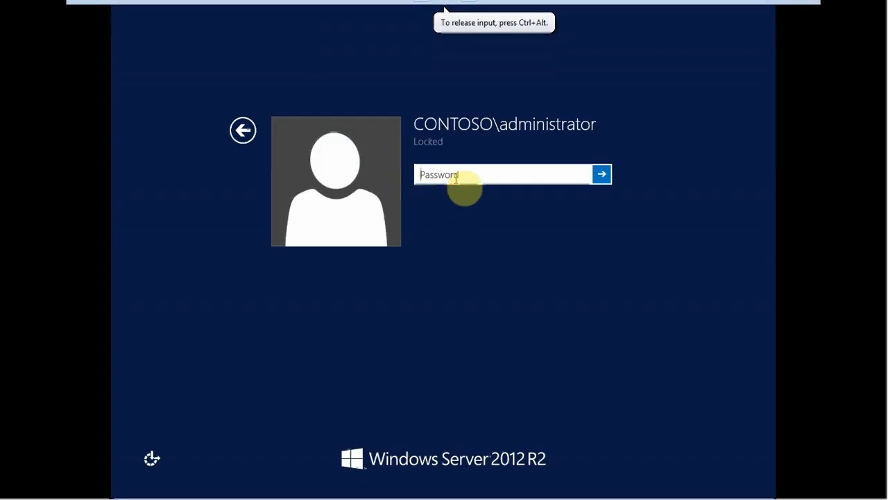
{"action": "type", "text": "••••••••••"}
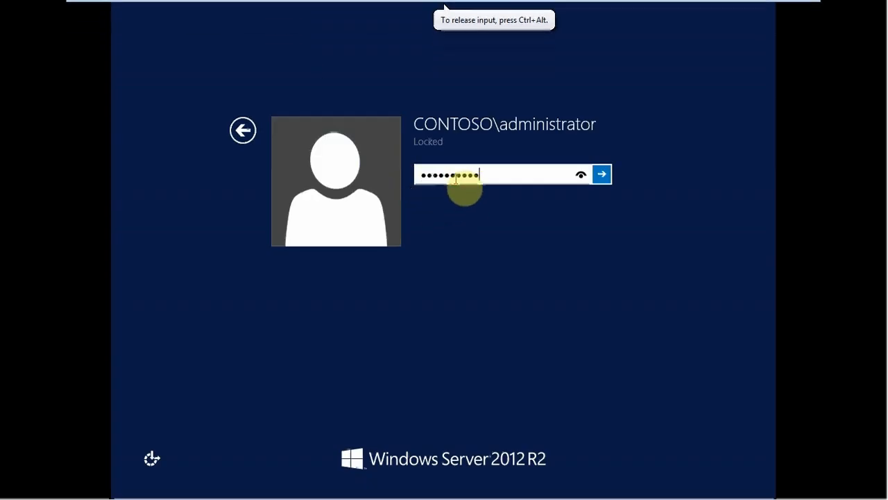
{"action": "key", "text": "Return"}
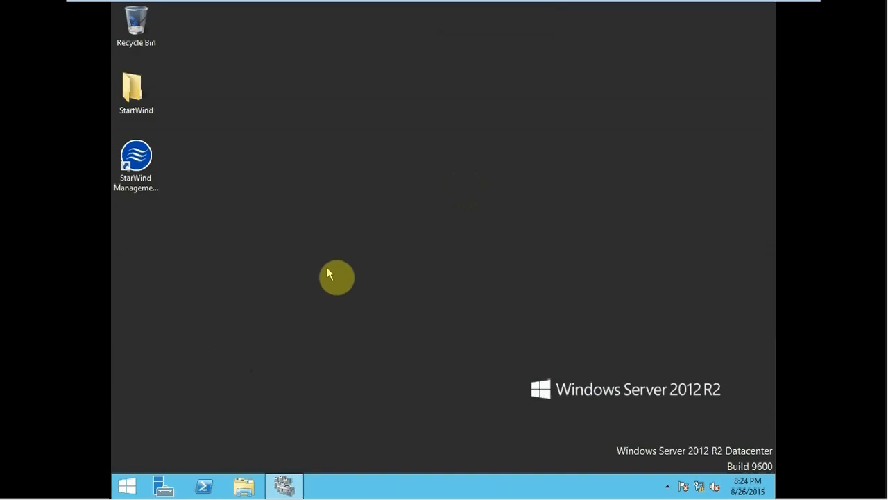
Step: Launch SQL Server 2014 setup from the SQL2014_ENU_x64 DVD drive (B:) on Node2Geo
{"action": "key", "text": "super+e"}
{"action": "left_click", "coordinate": [531, 305]}
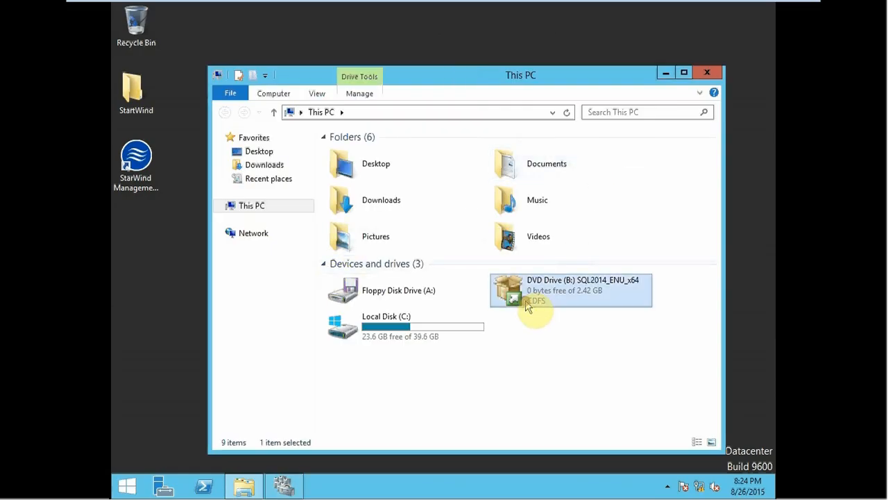
{"action": "left_click", "coordinate": [665, 72]}
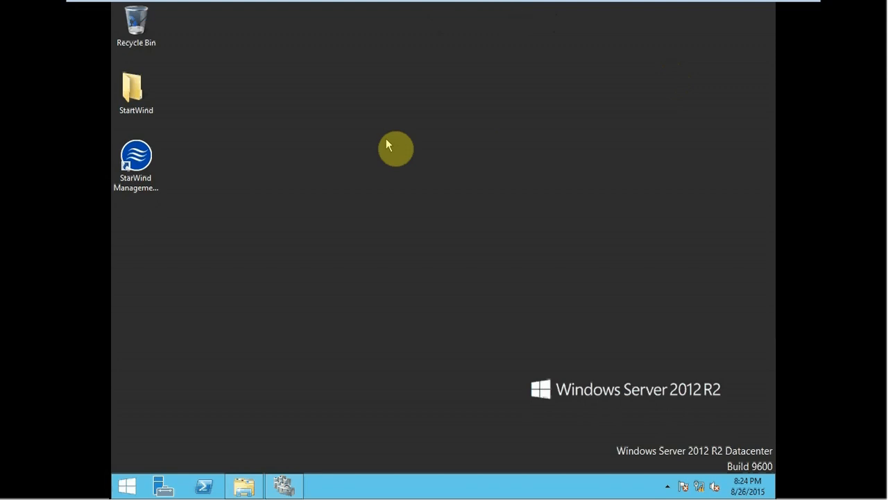
{"action": "right_click", "coordinate": [386, 137]}
{"action": "left_click", "coordinate": [403, 173]}
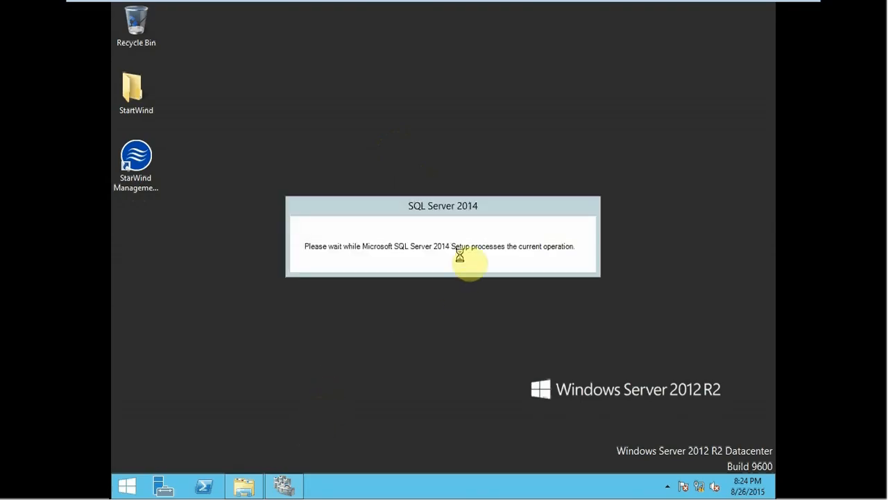
{"action": "left_click_drag", "start_coordinate": [436, 206], "coordinate": [368, 193]}
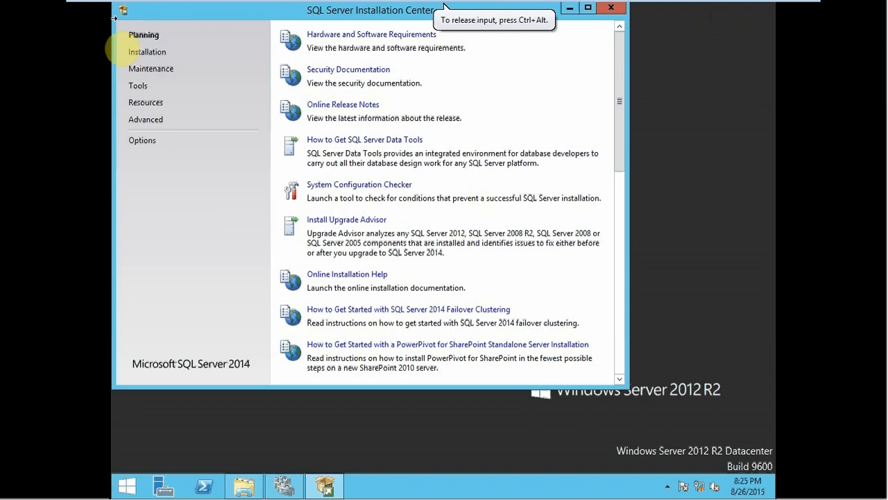
Step: Start adding a node to a SQL Server failover cluster, keeping the product key settings and accepting the license terms
{"action": "left_click", "coordinate": [129, 52]}
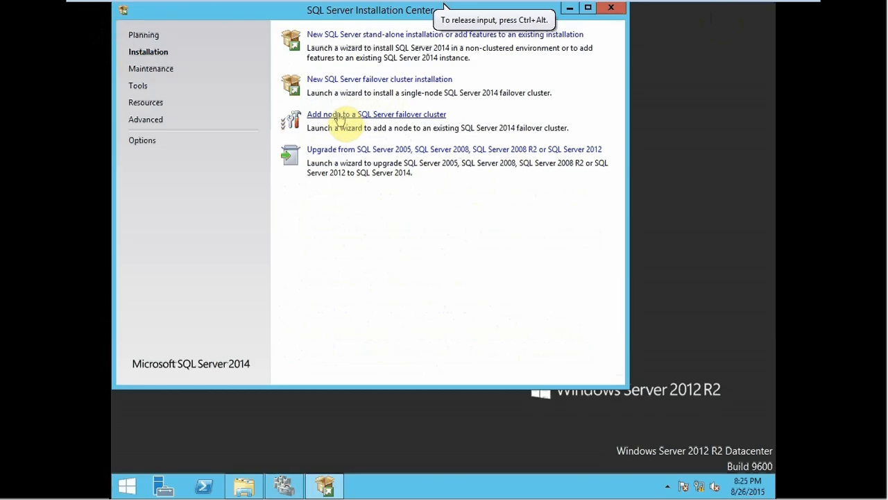
{"action": "left_click", "coordinate": [417, 120]}
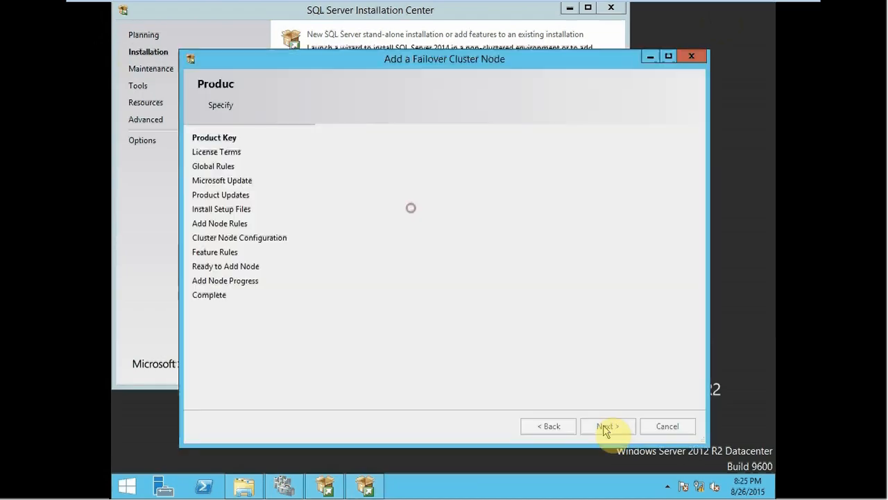
{"action": "left_click", "coordinate": [604, 426]}
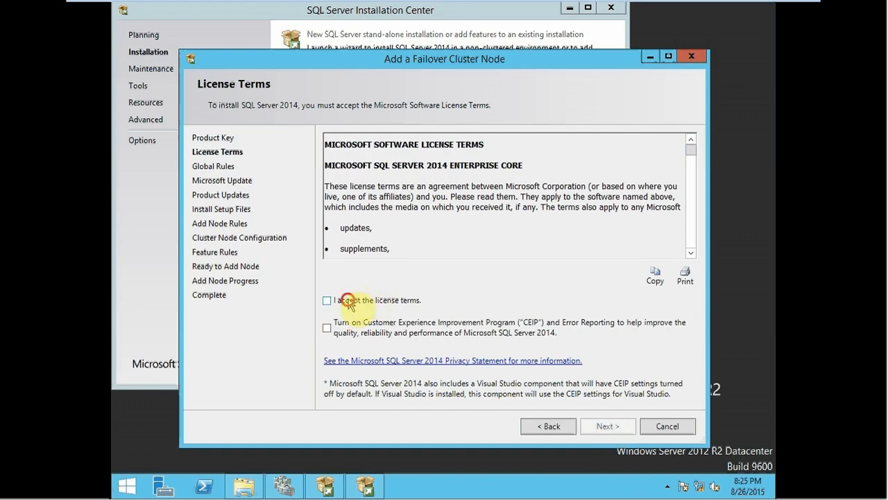
{"action": "left_click", "coordinate": [347, 299]}
{"action": "left_click", "coordinate": [604, 425]}
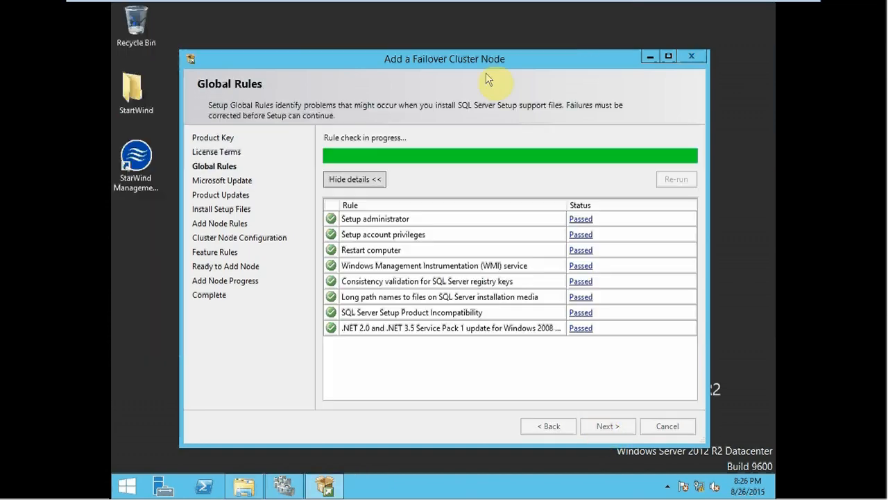
Step: Leave Microsoft Update off and continue past the Add Node Rules and the Cluster Node Configuration for instance MSSQLSERVER
{"action": "left_click", "coordinate": [608, 426]}
{"action": "left_click", "coordinate": [610, 427]}
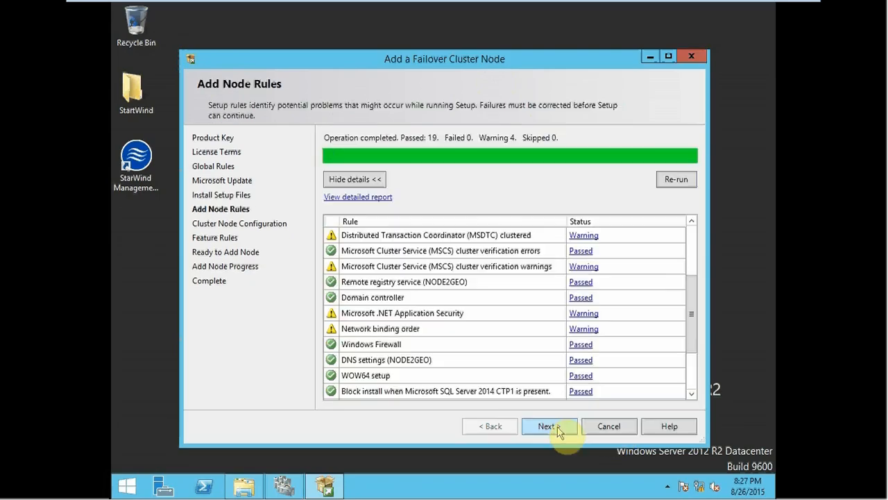
{"action": "left_click", "coordinate": [560, 427]}
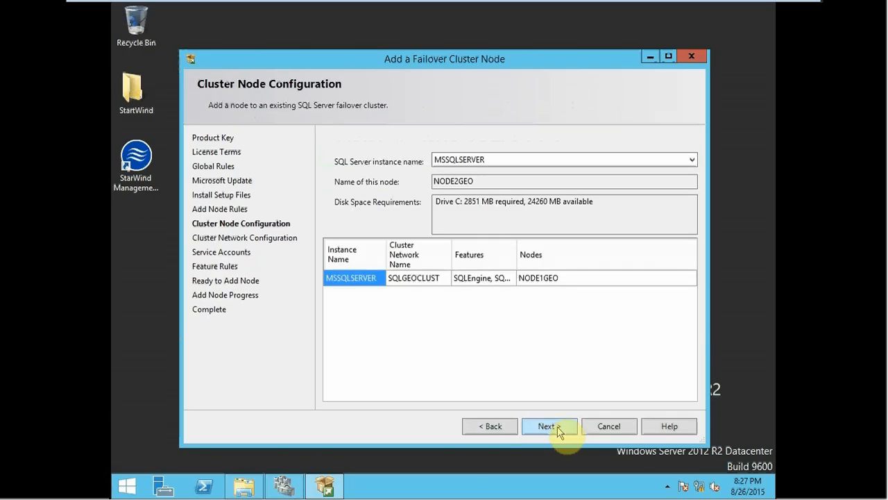
{"action": "left_click", "coordinate": [559, 429]}
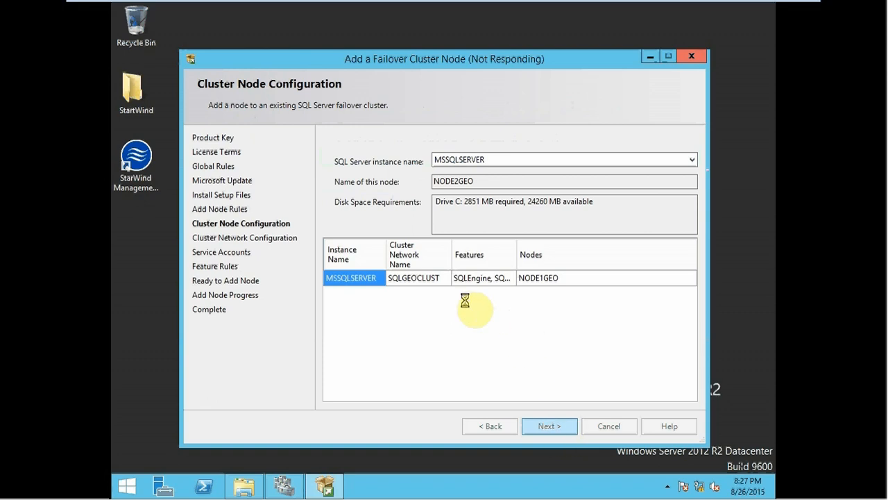
Step: Enable the IPv4 entry for Cluster Network 2 in the failover cluster network settings and set its address to 192.168.53.25
{"action": "left_click", "coordinate": [555, 416]}
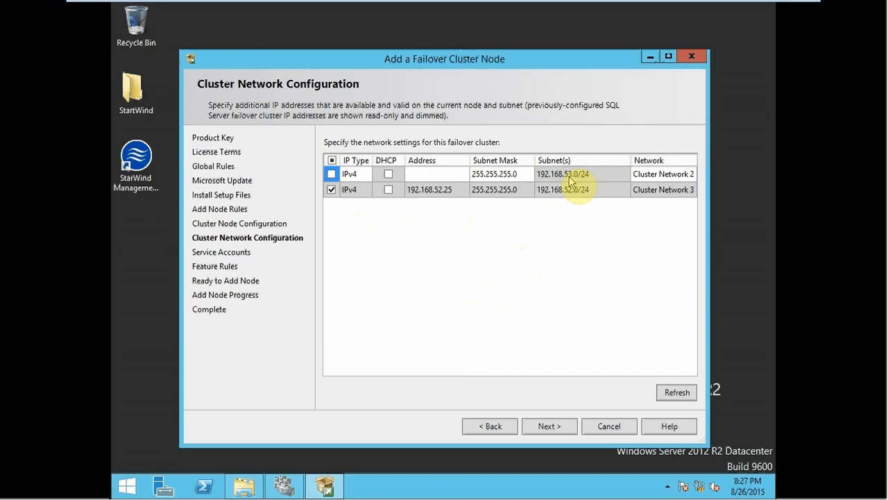
{"action": "left_click", "coordinate": [332, 174]}
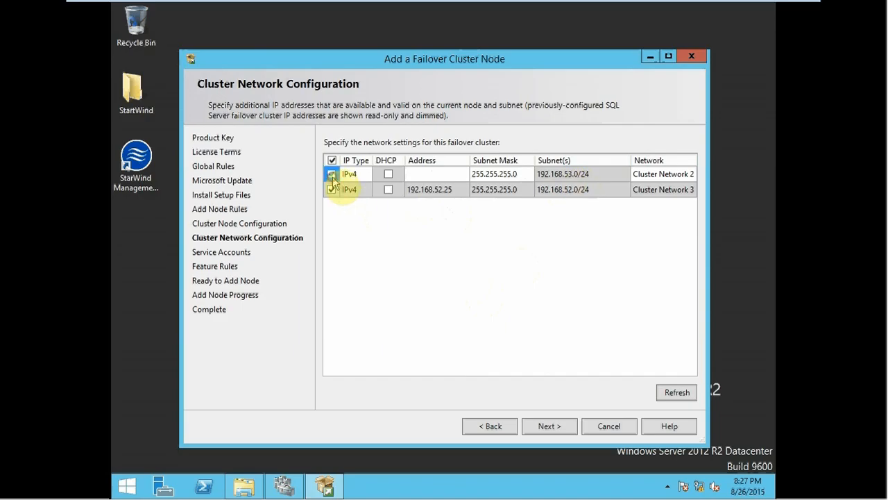
{"action": "left_click", "coordinate": [420, 176]}
{"action": "type", "text": "192"}
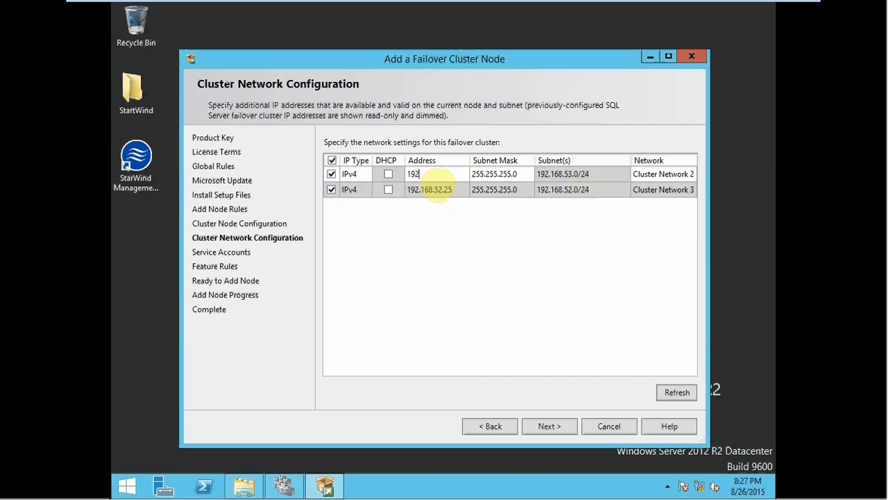
{"action": "type", "text": ".168.53.25"}
Step: Submit the cluster network configuration and agree to proceed with the SQL Server multi-subnet failover cluster configuration
{"action": "left_click", "coordinate": [542, 427]}
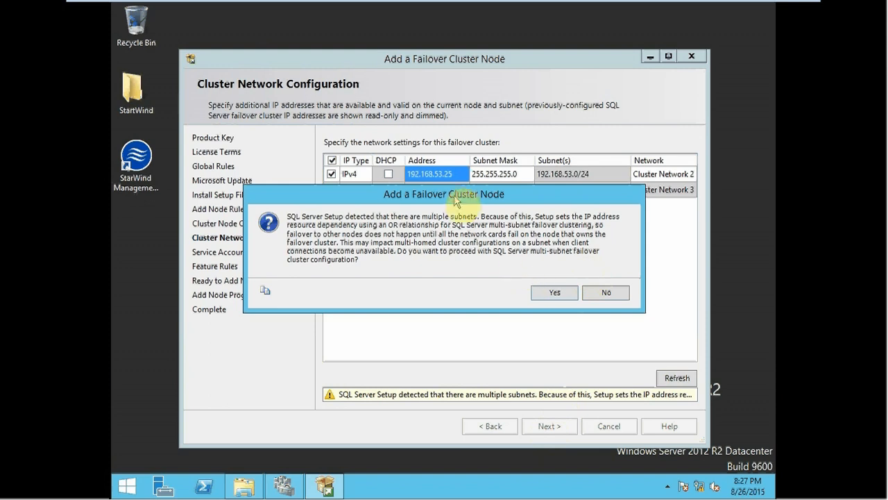
{"action": "left_click_drag", "start_coordinate": [450, 198], "coordinate": [477, 207]}
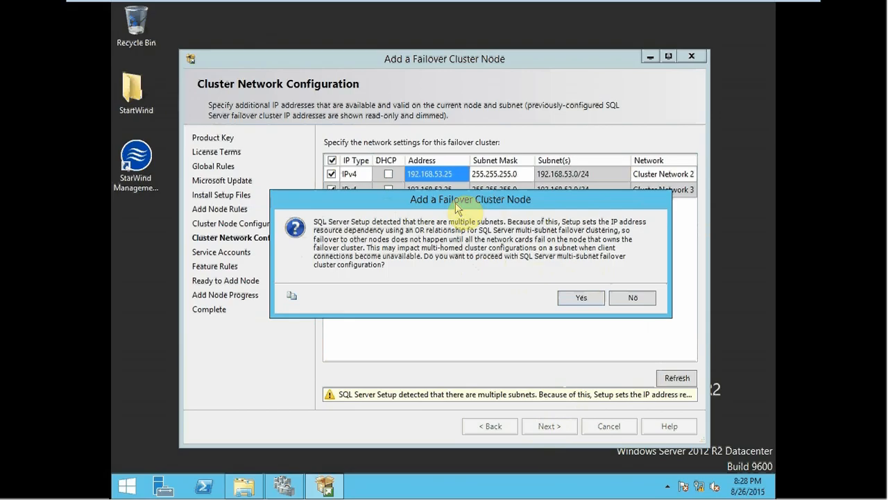
{"action": "mouse_move", "coordinate": [447, 201]}
{"action": "left_mouse_down"}
{"action": "mouse_move", "coordinate": [430, 203]}
{"action": "mouse_move", "coordinate": [432, 256]}
{"action": "mouse_move", "coordinate": [447, 201]}
{"action": "left_mouse_up"}
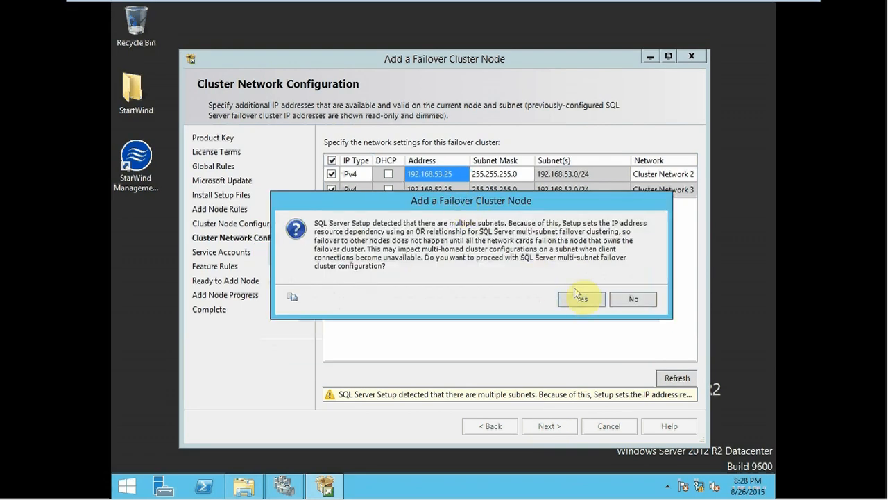
{"action": "left_click", "coordinate": [579, 298]}
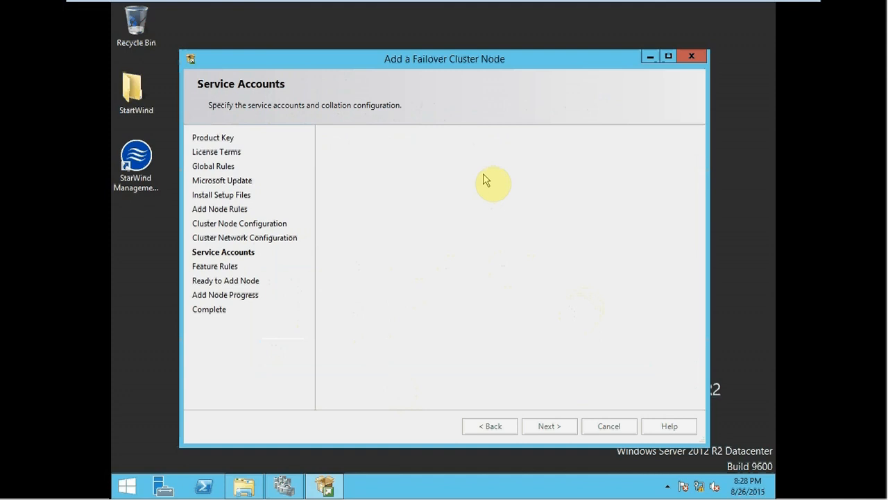
Step: Enter the account passwords for the SQL Server Database Engine and SQL Server Agent services and continue past the service accounts
{"action": "left_click", "coordinate": [587, 182]}
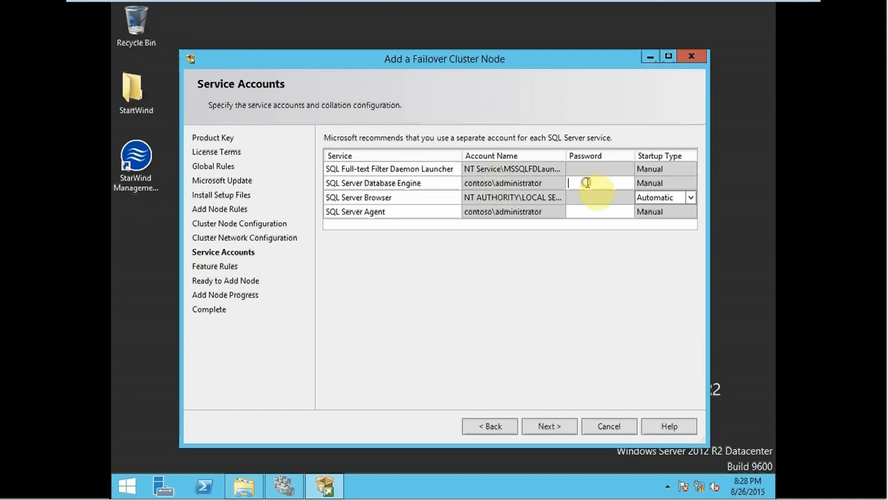
{"action": "type", "text": "•••••••••••"}
{"action": "key", "text": "Tab"}
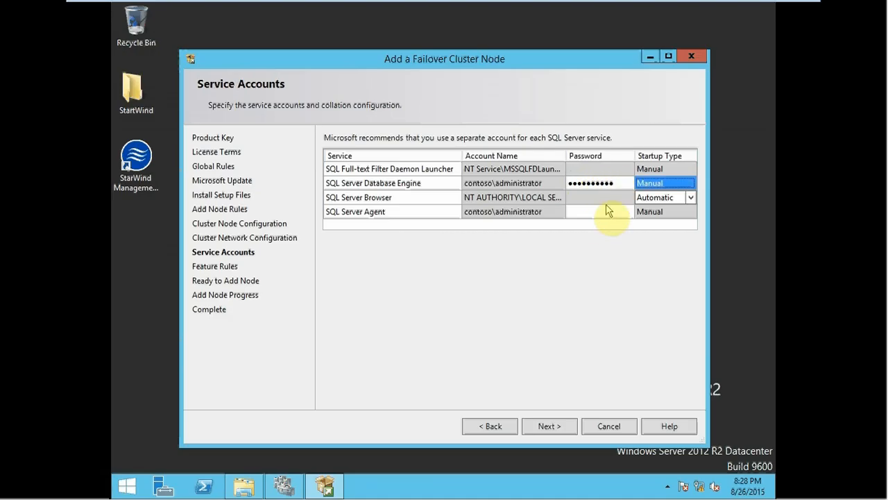
{"action": "left_click", "coordinate": [594, 212]}
{"action": "type", "text": "••••••••••"}
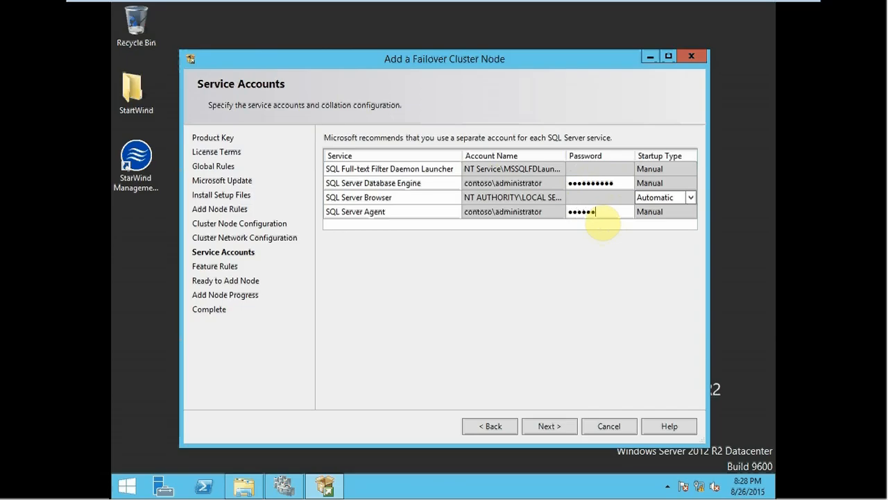
{"action": "left_click", "coordinate": [568, 424]}
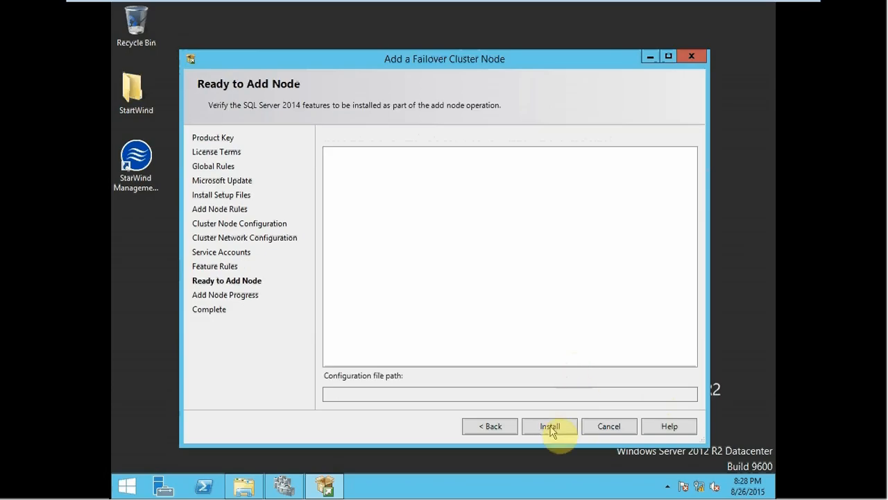
Step: Install the SQL Server 2014 features to add the node to the failover cluster, then close the setup wizard once complete
{"action": "left_click", "coordinate": [550, 426]}
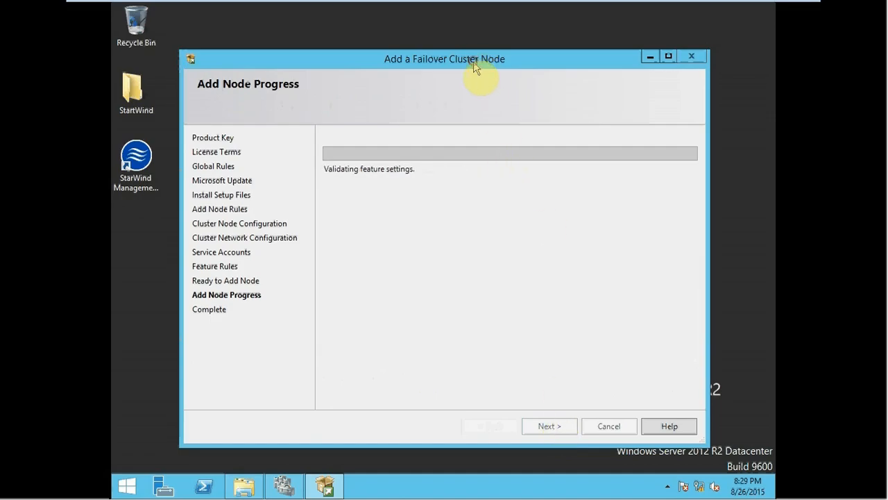
{"action": "mouse_move", "coordinate": [473, 61]}
{"action": "left_mouse_down"}
{"action": "mouse_move", "coordinate": [486, 58]}
{"action": "mouse_move", "coordinate": [477, 54]}
{"action": "left_mouse_up"}
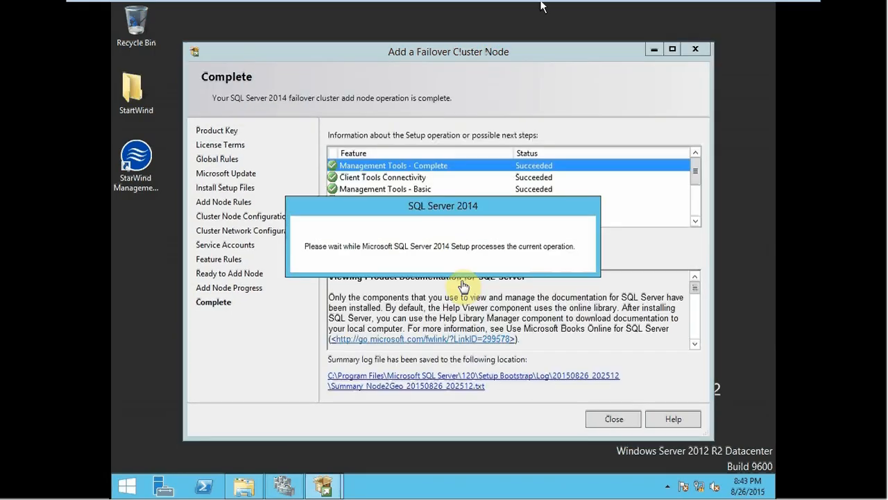
{"action": "left_click", "coordinate": [463, 283]}
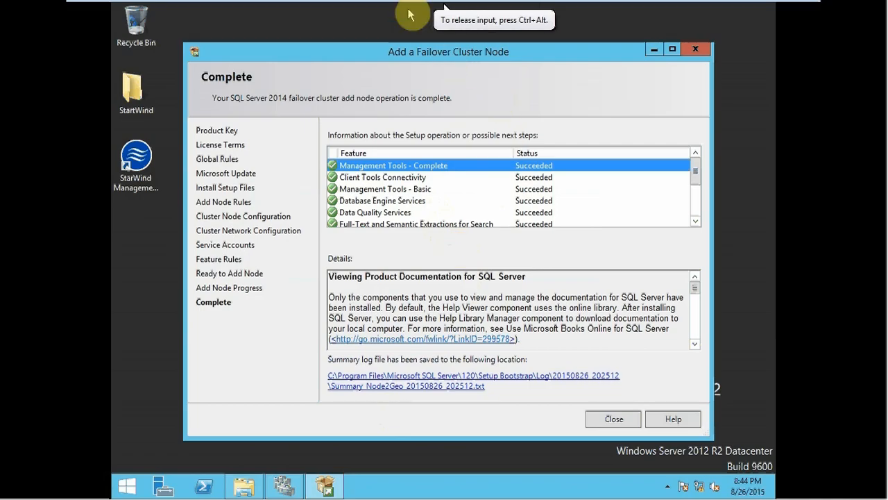
{"action": "left_click", "coordinate": [692, 50]}
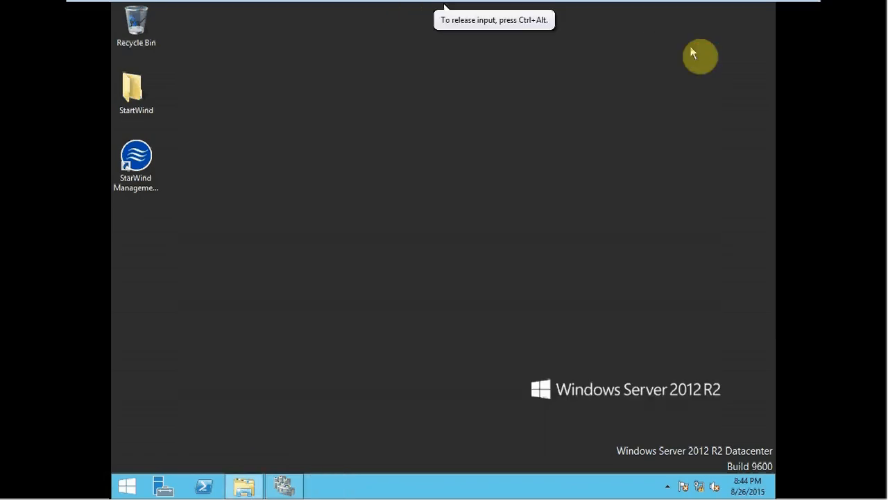